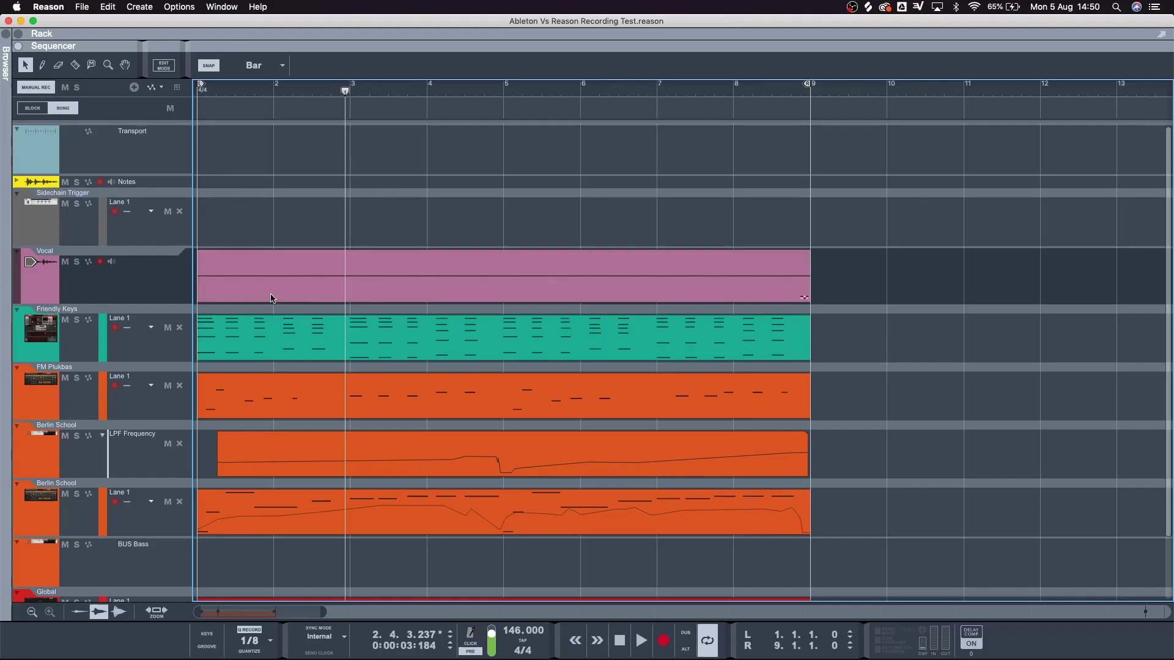
- Open the Vocal track's audio clip for comp editing so its recorded takes are listed
click(272, 298)
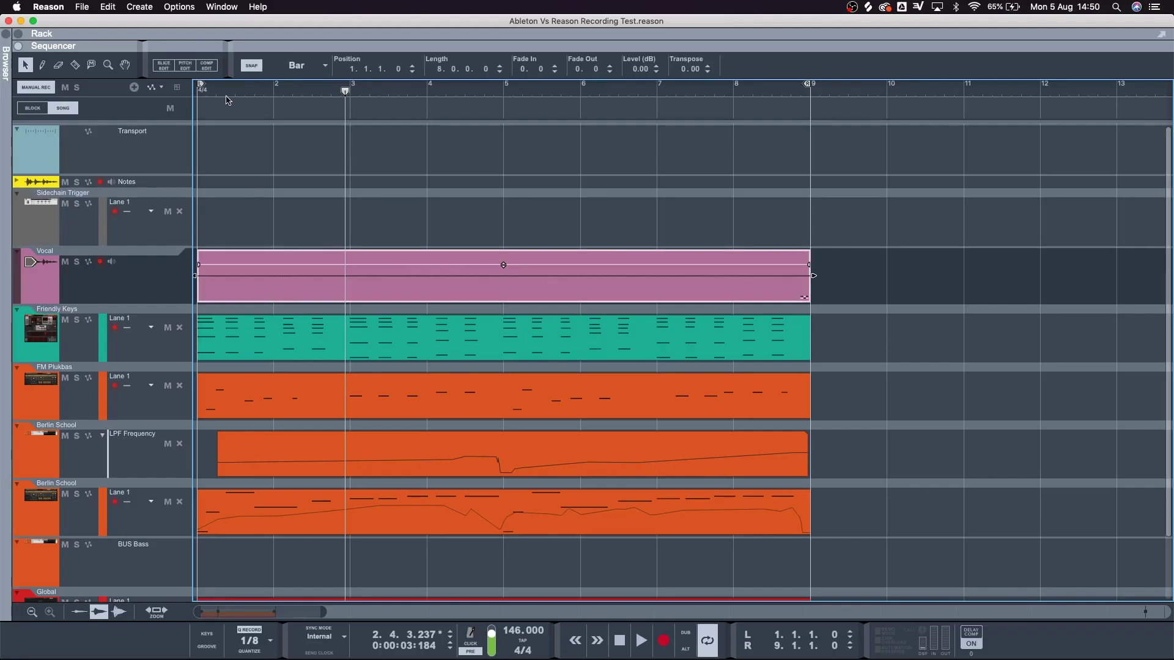
click(300, 331)
click(306, 299)
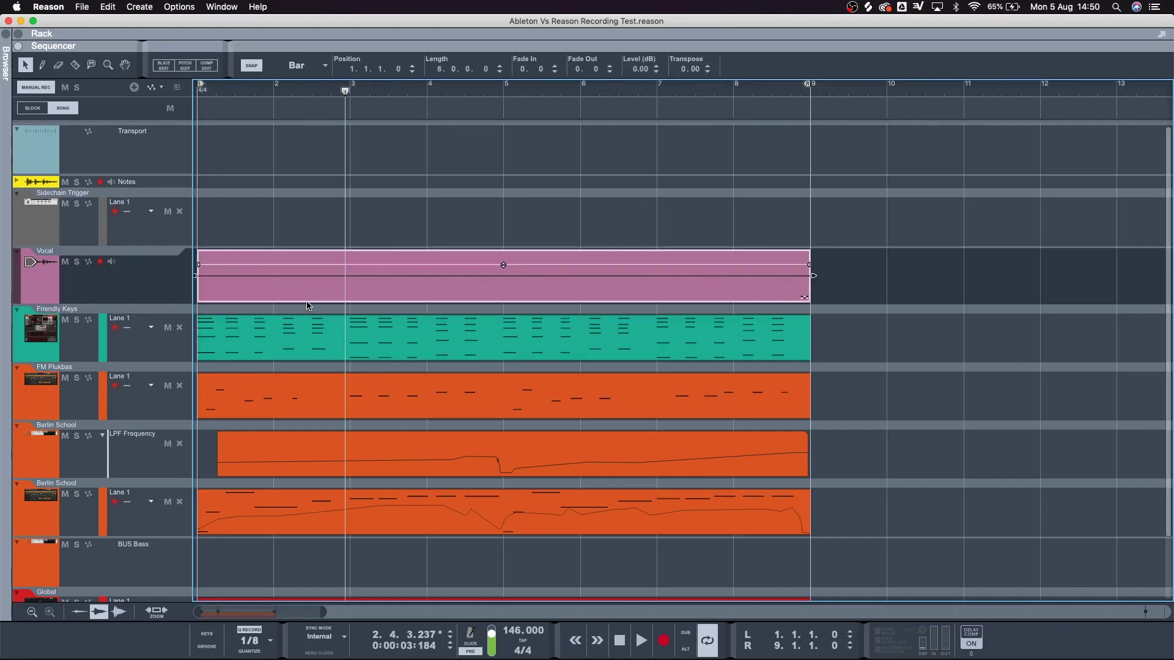
click(169, 67)
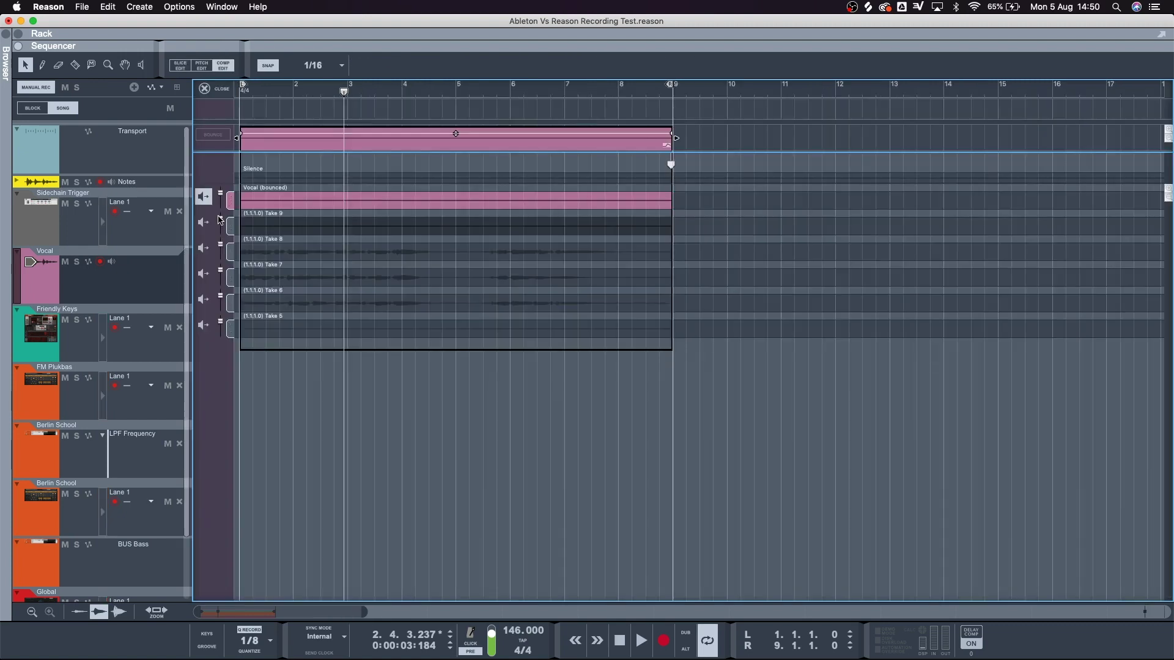
- Switch the comp's active take to Take 9 and then to Take 6, and return playback to the song start
key(super+Right)
key(super+Right)
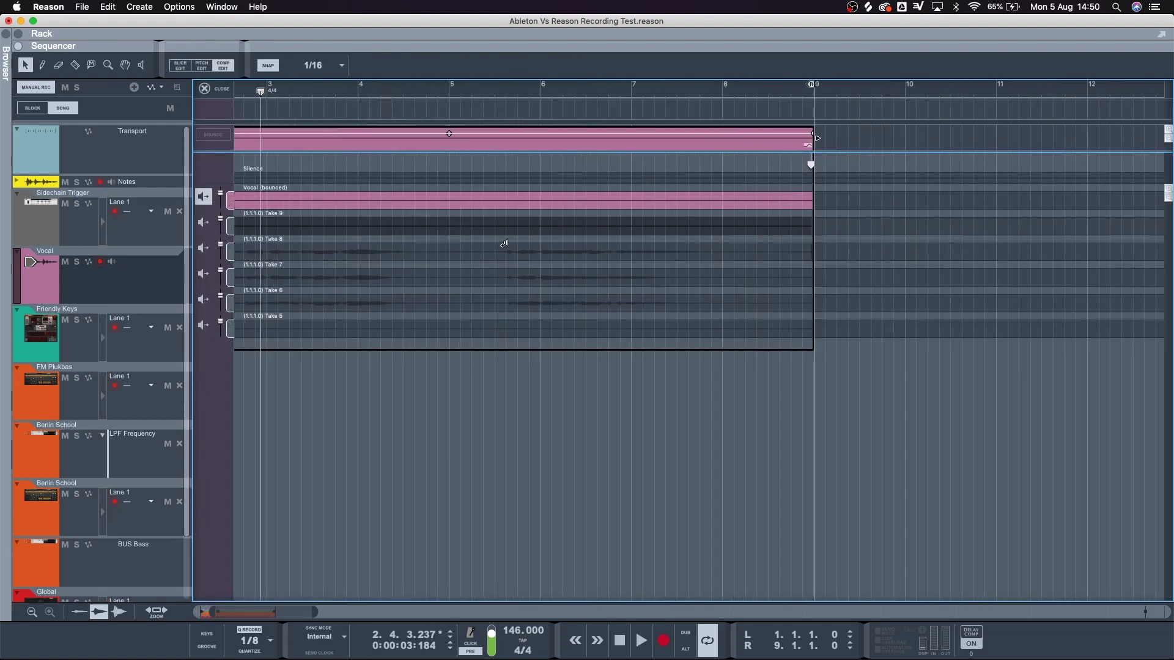
key(super+Right)
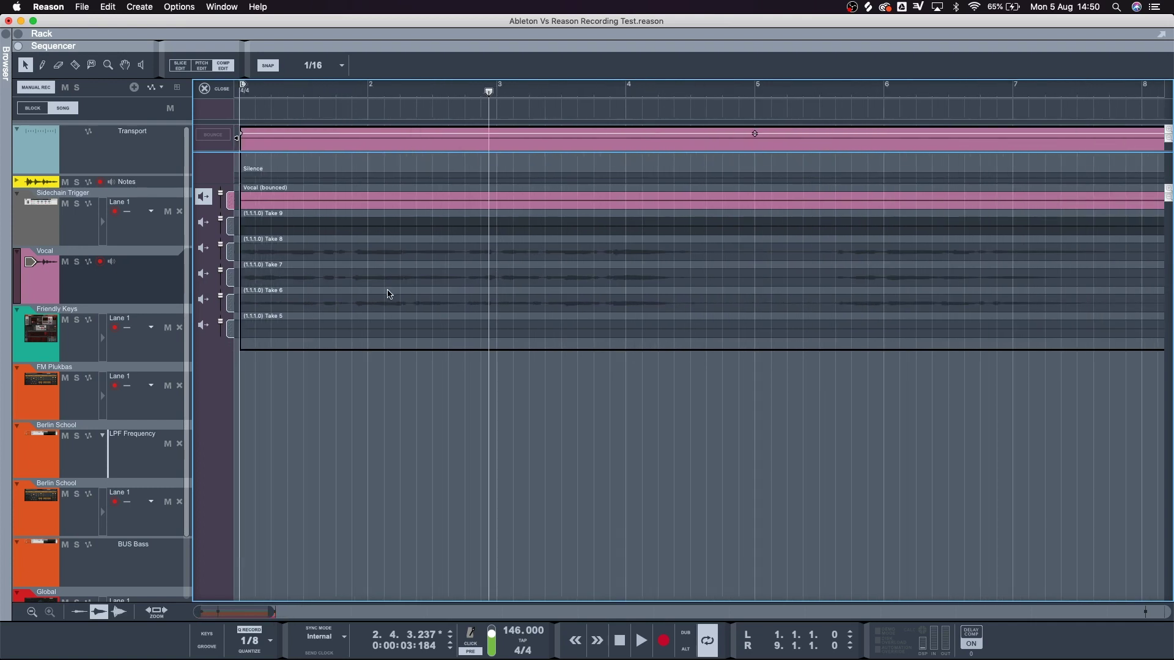
key(super+Left)
key(super+Left)
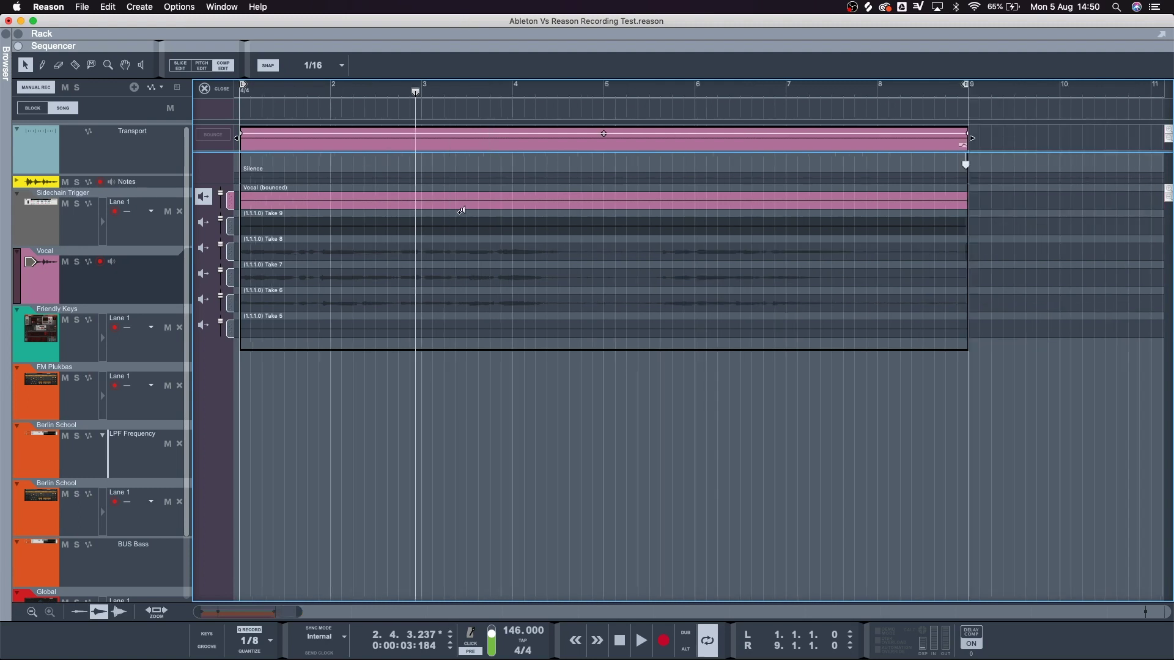
click(316, 305)
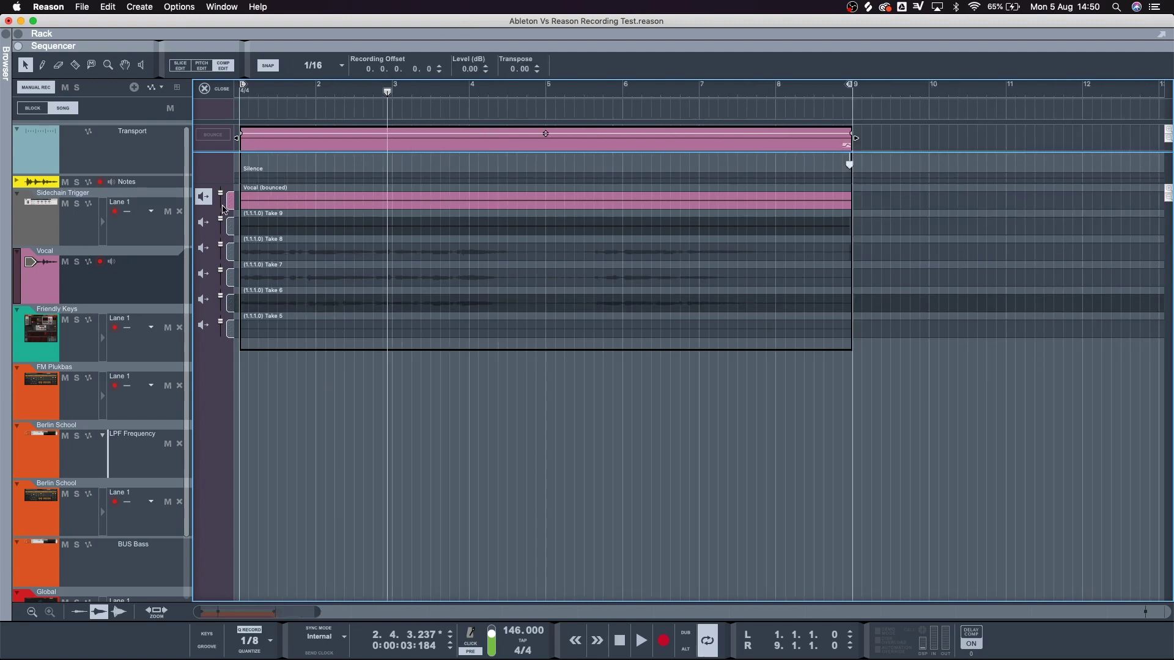
click(229, 226)
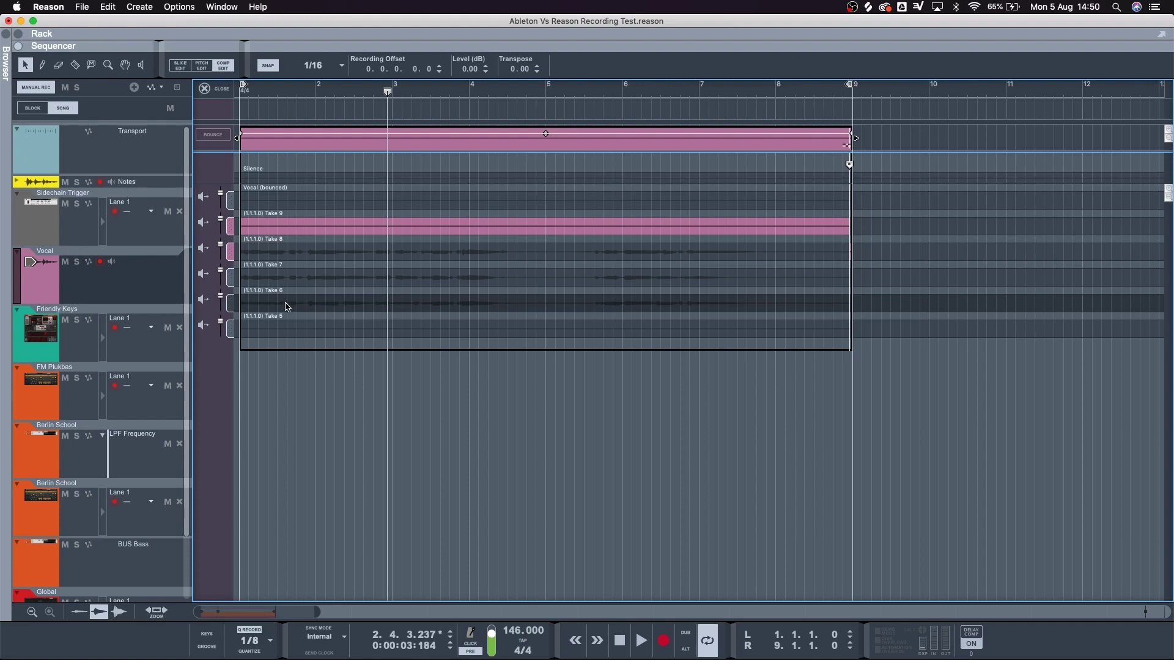
double_click(326, 306)
key(KP_0)
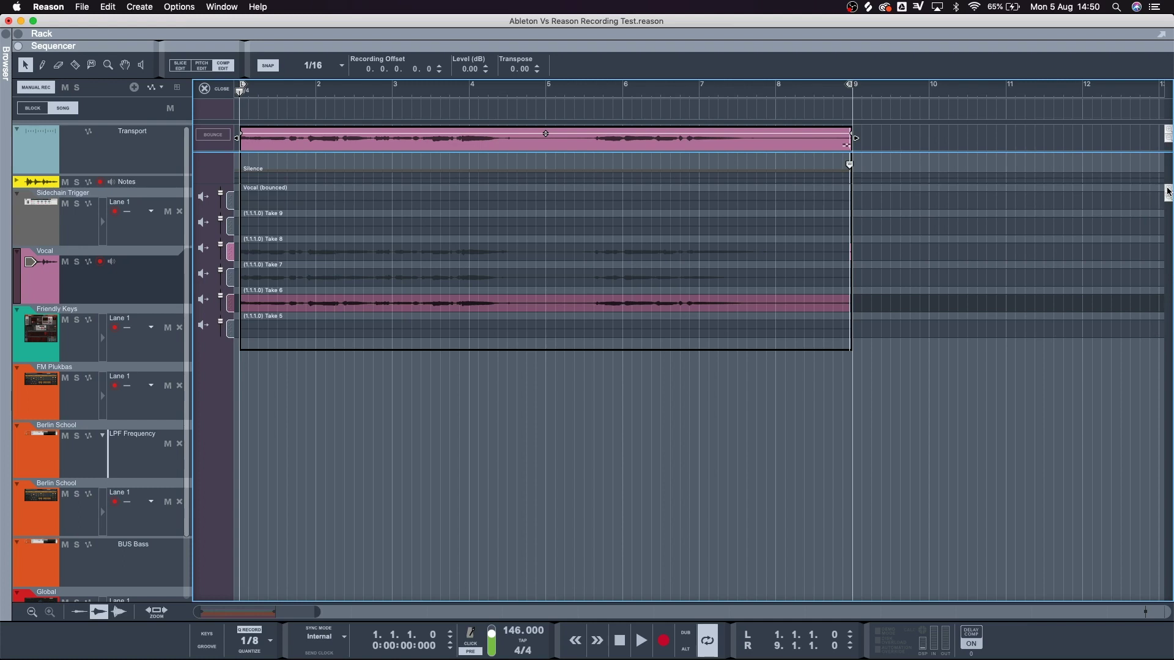
- Enlarge the comp rows and play the vocal from the song start with Take 7 active
click(1168, 194)
key(space)
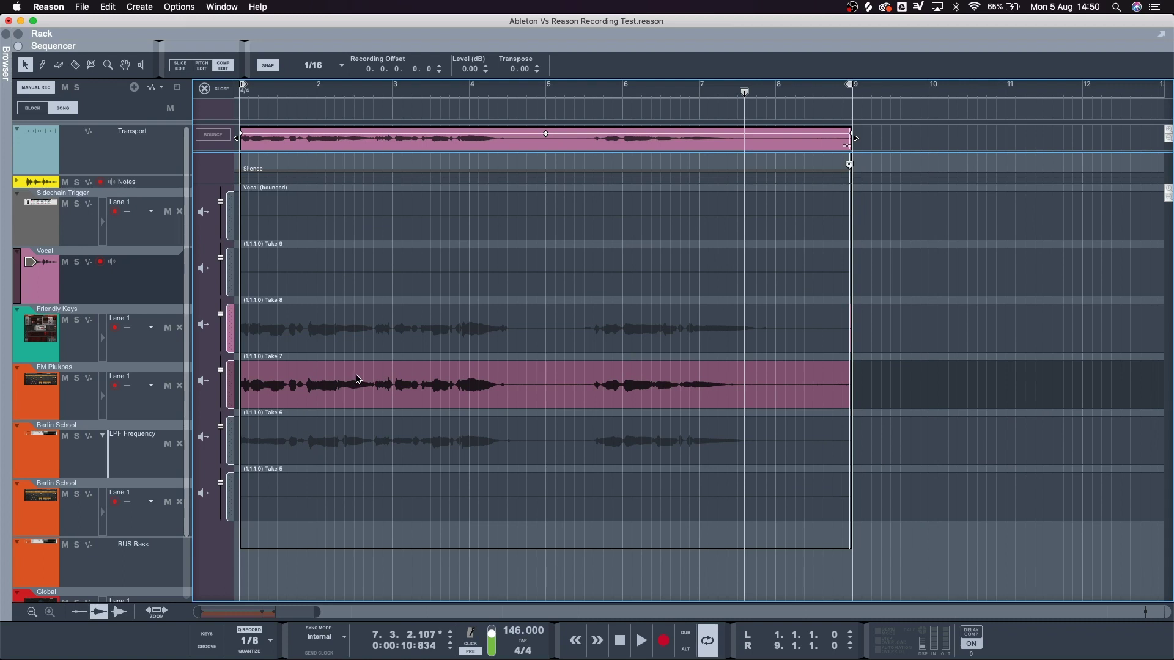
key(KP_0)
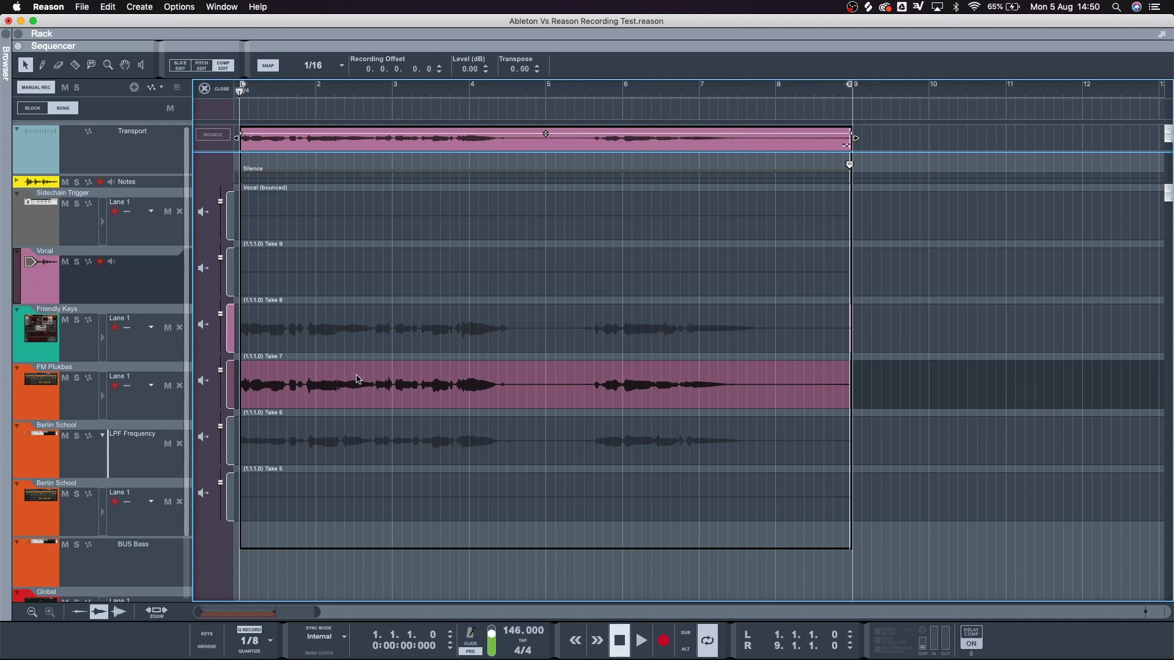
key(space)
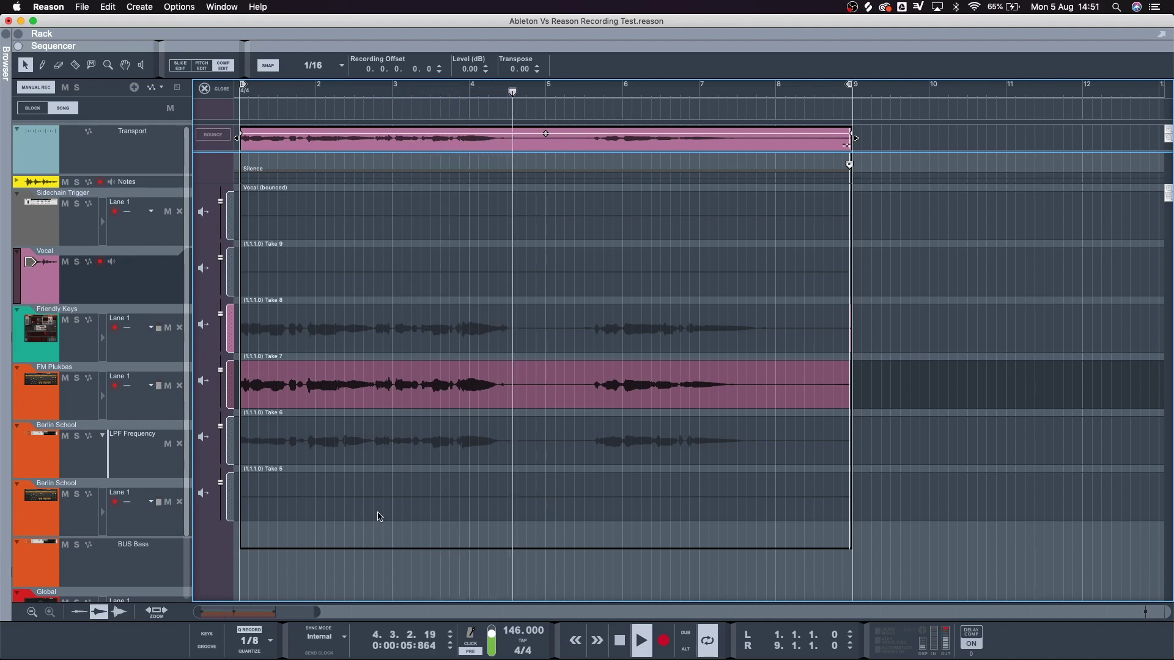
key(space)
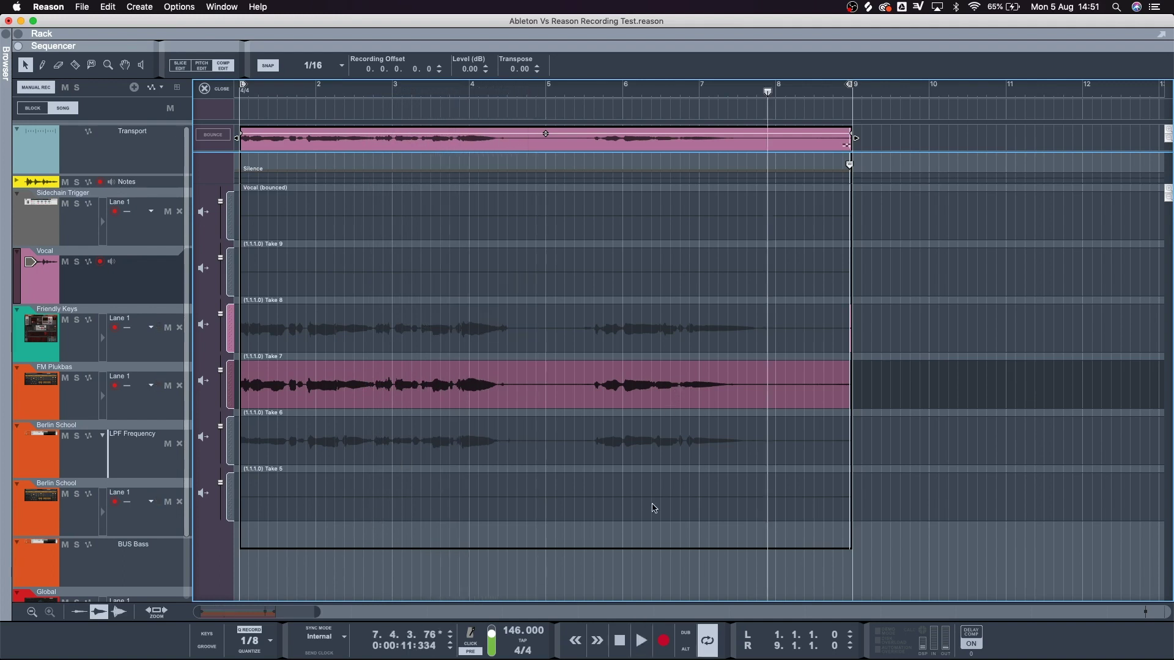
- Delete the unused Take 5, Take 9 and Vocal (bounced) rows from the comp
click(229, 505)
key(Delete)
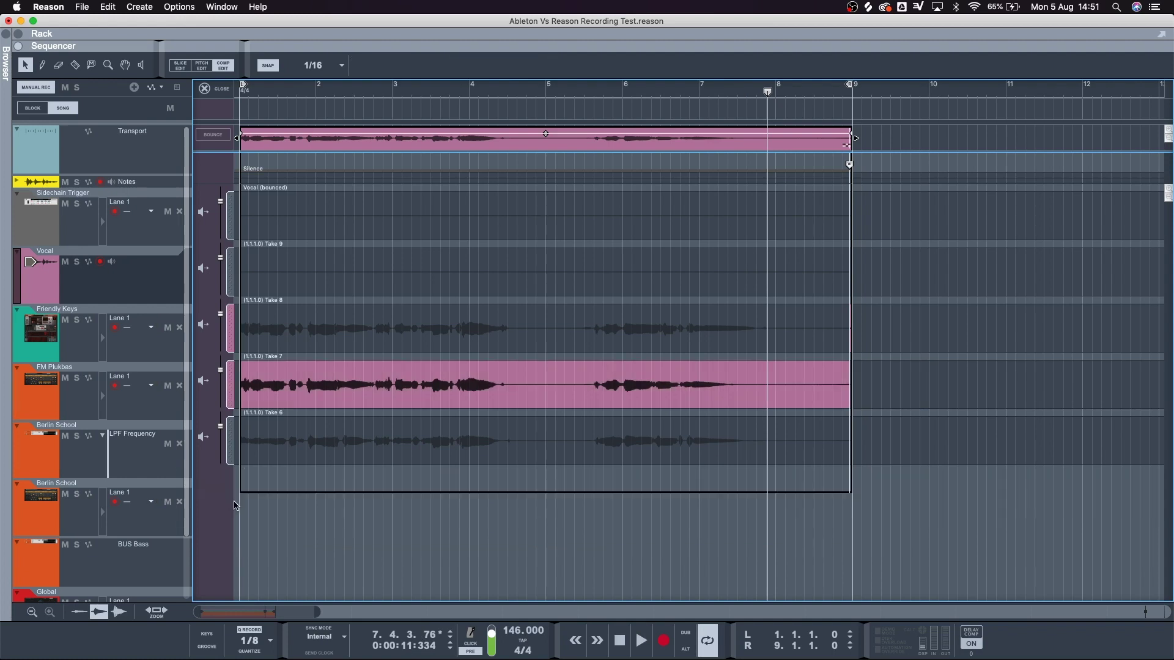
click(233, 280)
key(Delete)
click(231, 214)
key(Delete)
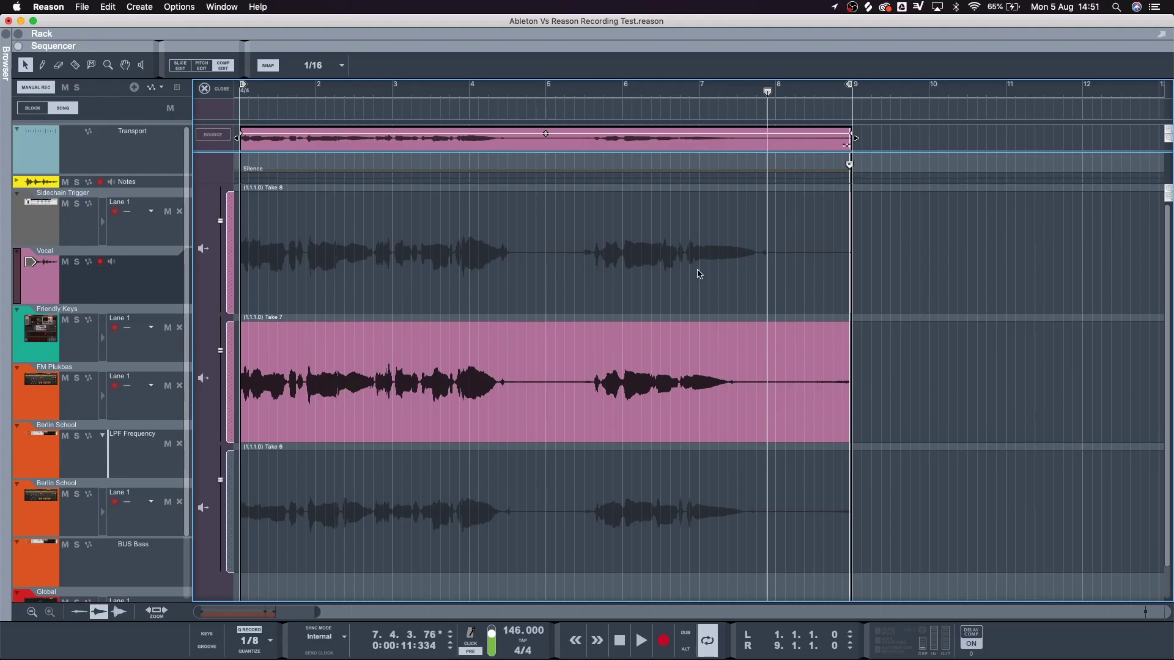
- Make Take 8 the active take for the whole clip and listen to it
key(space)
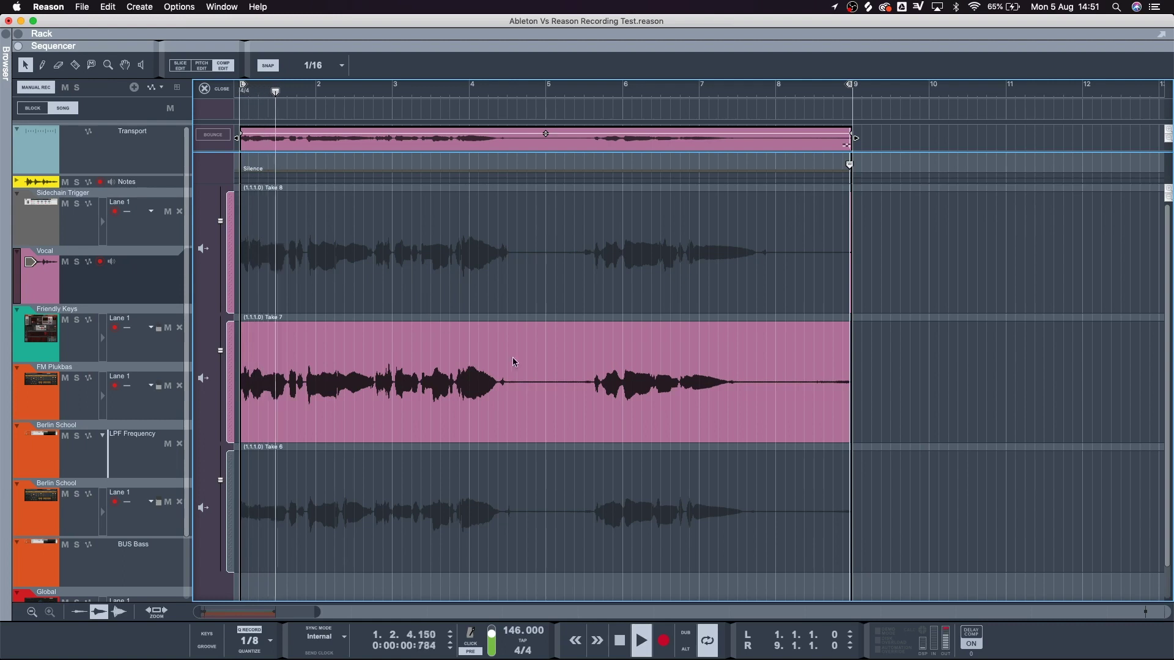
click(326, 229)
click(326, 229)
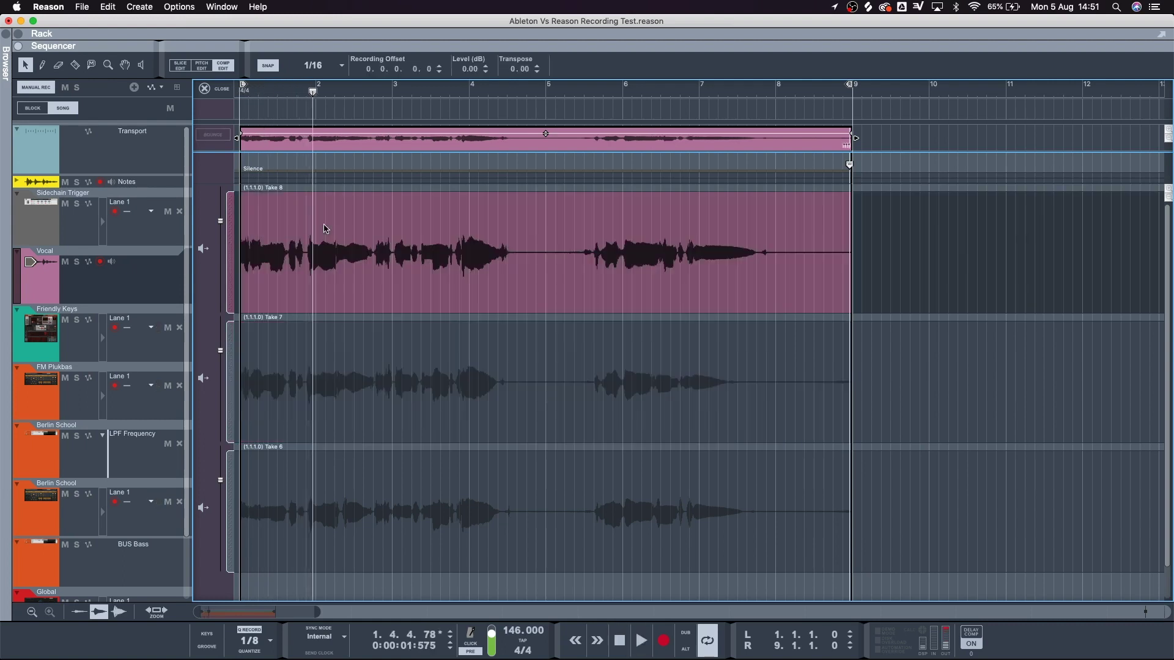
key(space)
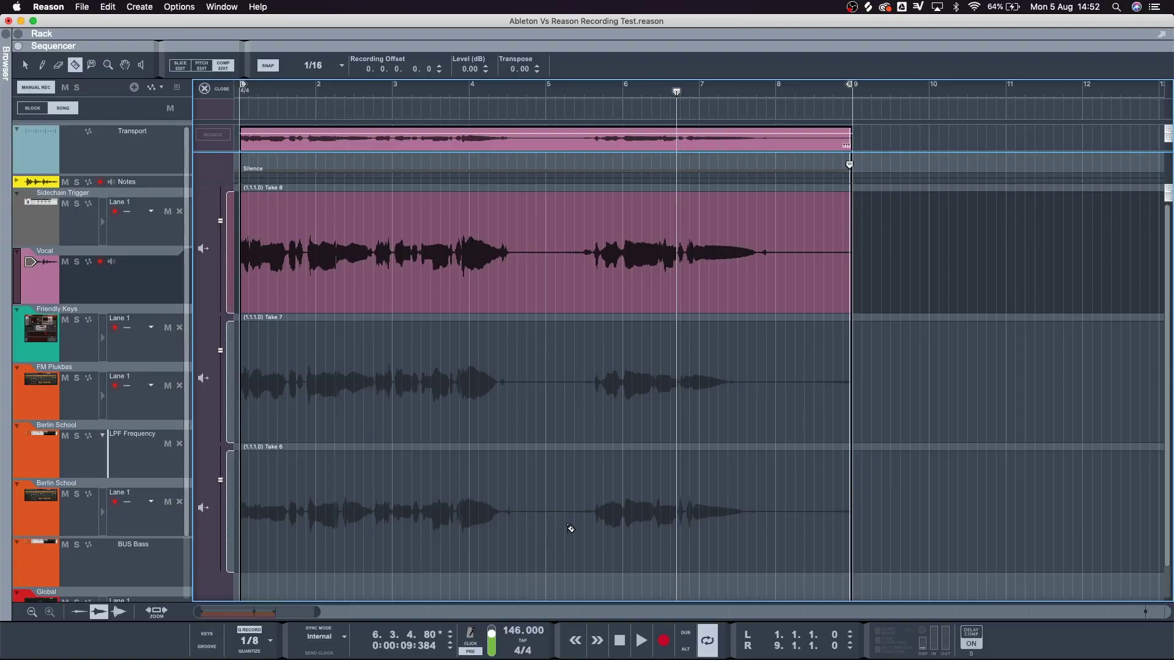
- Try cutting the comp at bar 5 and using Take 6 for the second phrase, and undo the attempts
click(547, 257)
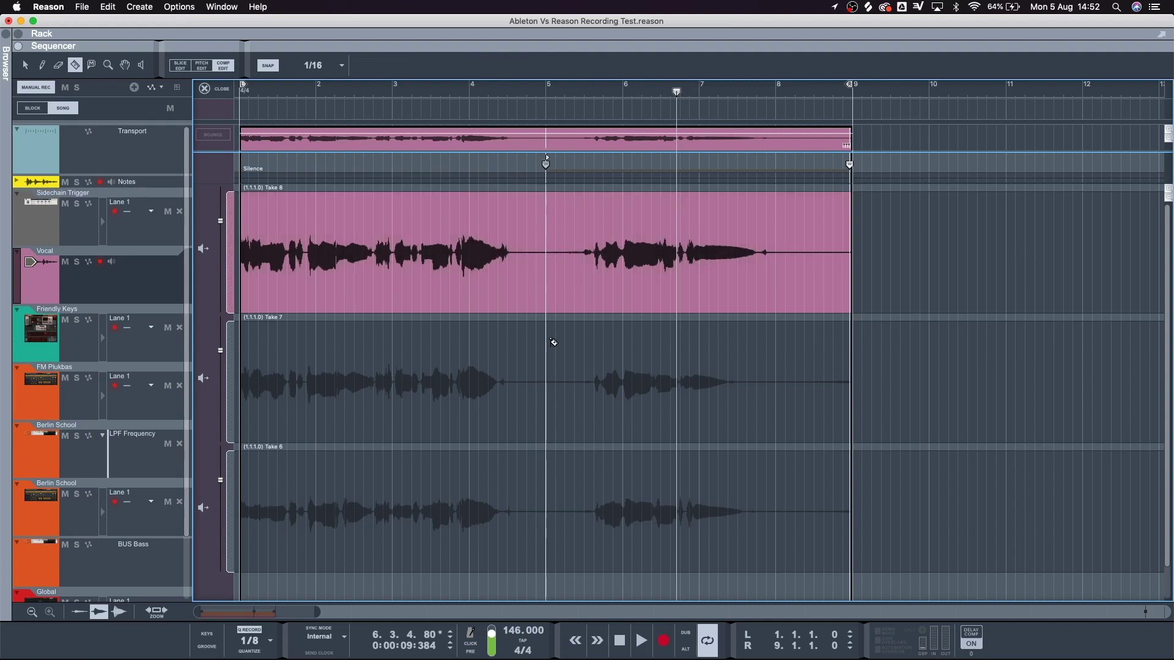
click(591, 494)
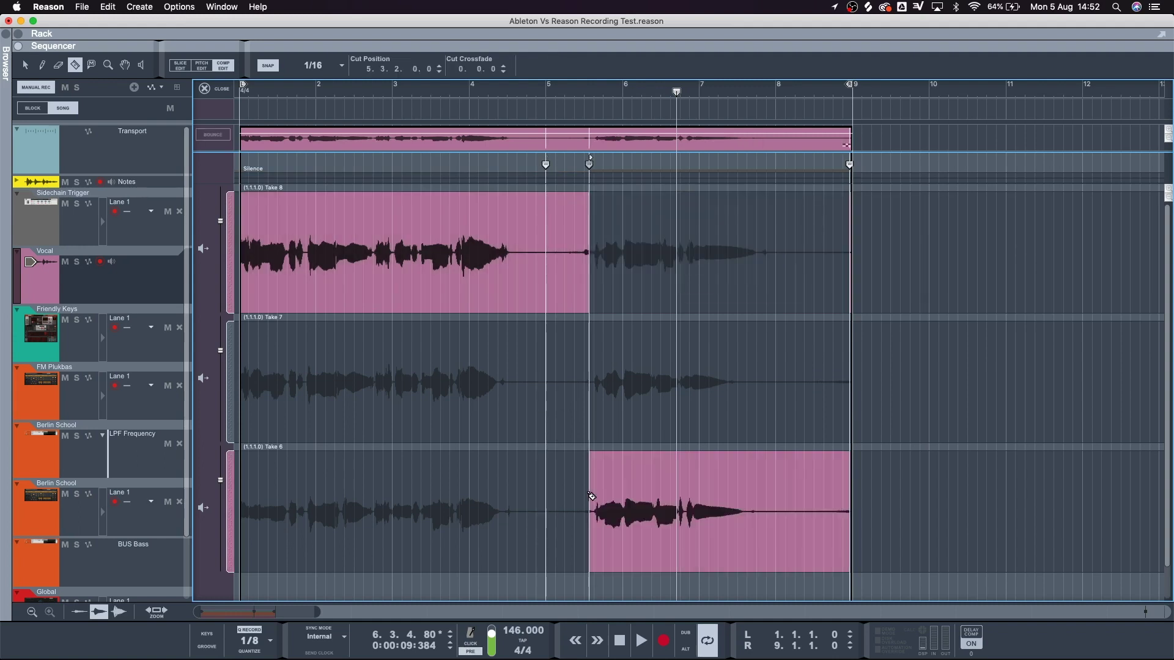
key(super+z)
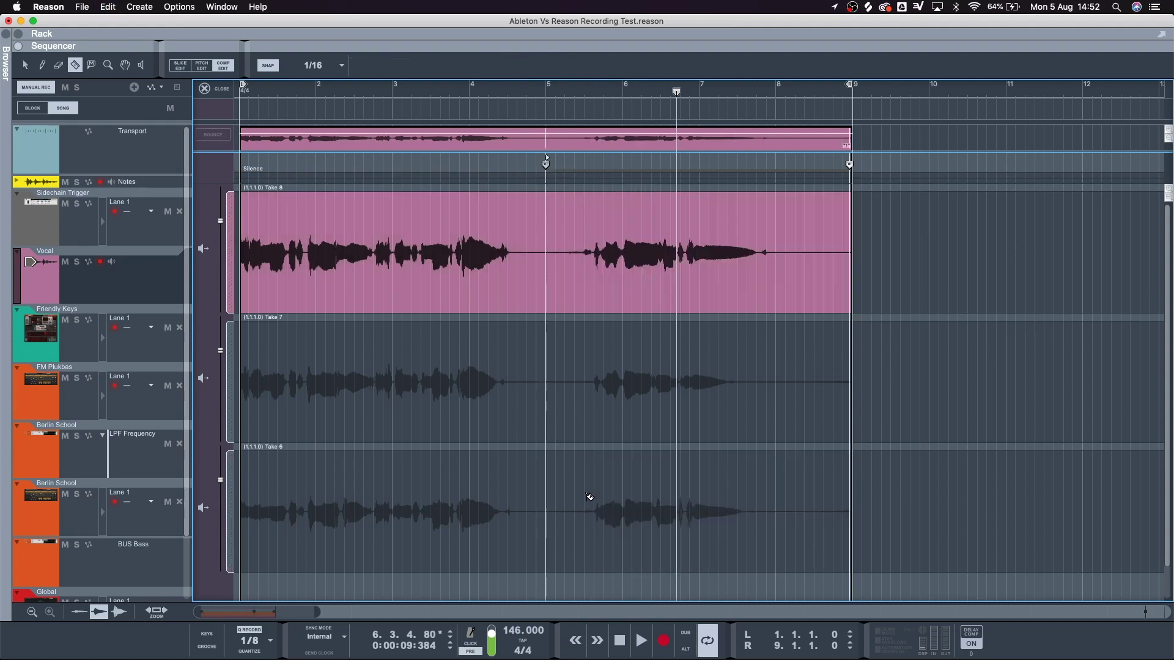
key(q)
click(588, 494)
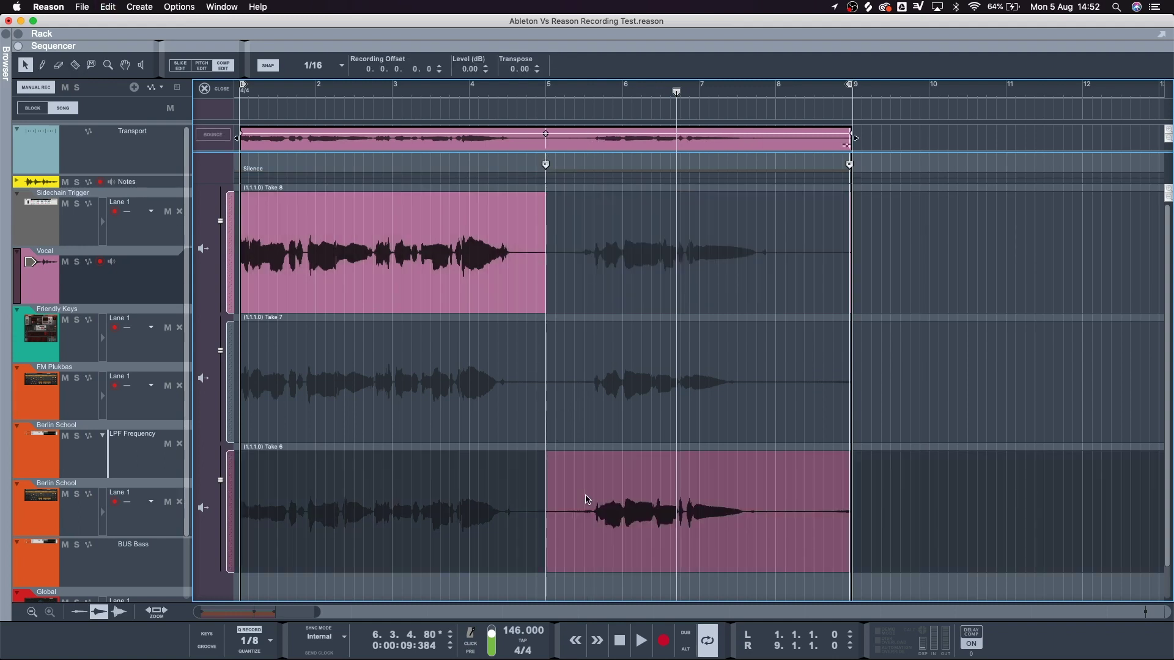
key(super+z)
- Cut the comp at 5.3.2 with the Razor tool, keeping Take 8 before it and using Take 6 for the second phrase
key(r)
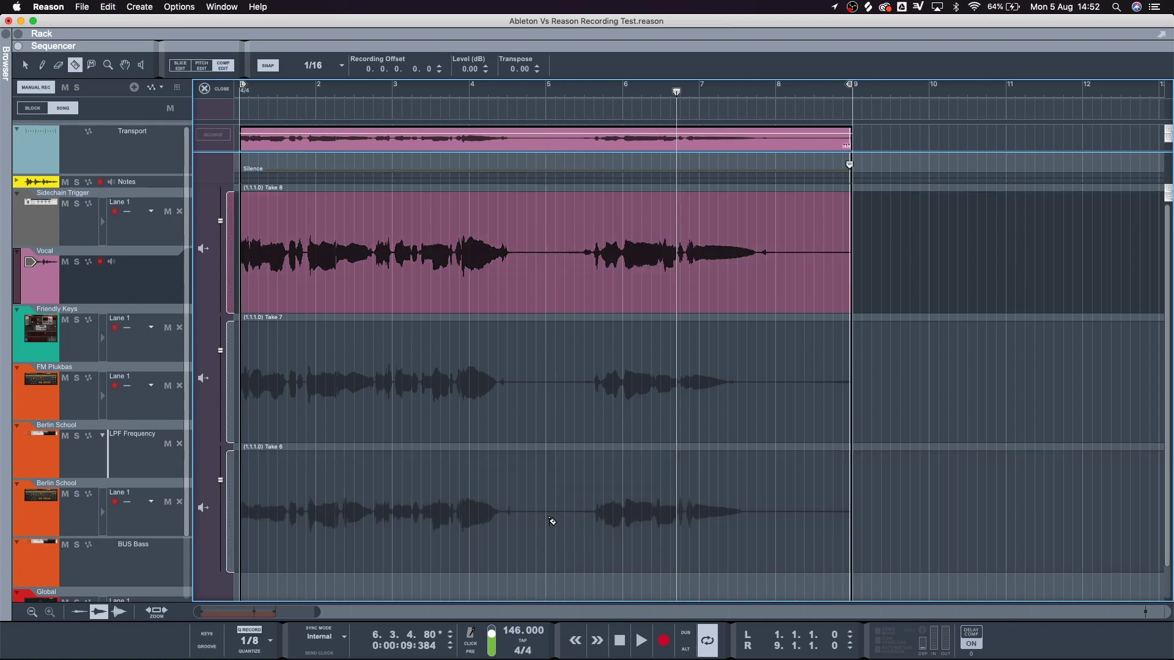
click(581, 519)
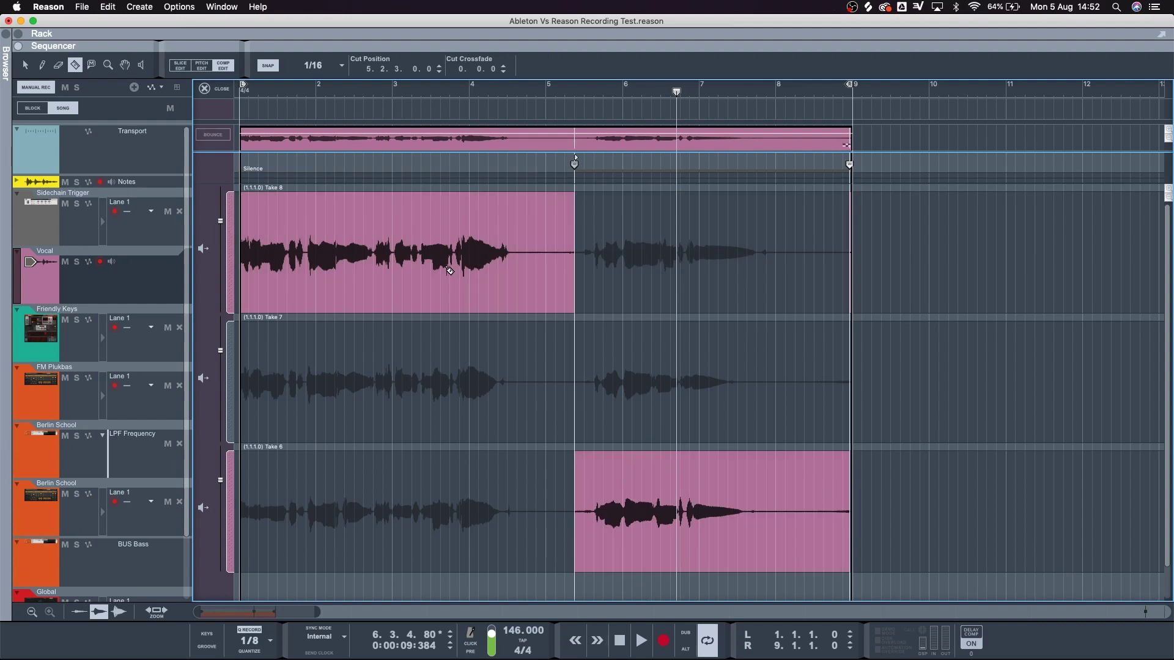
key(w)
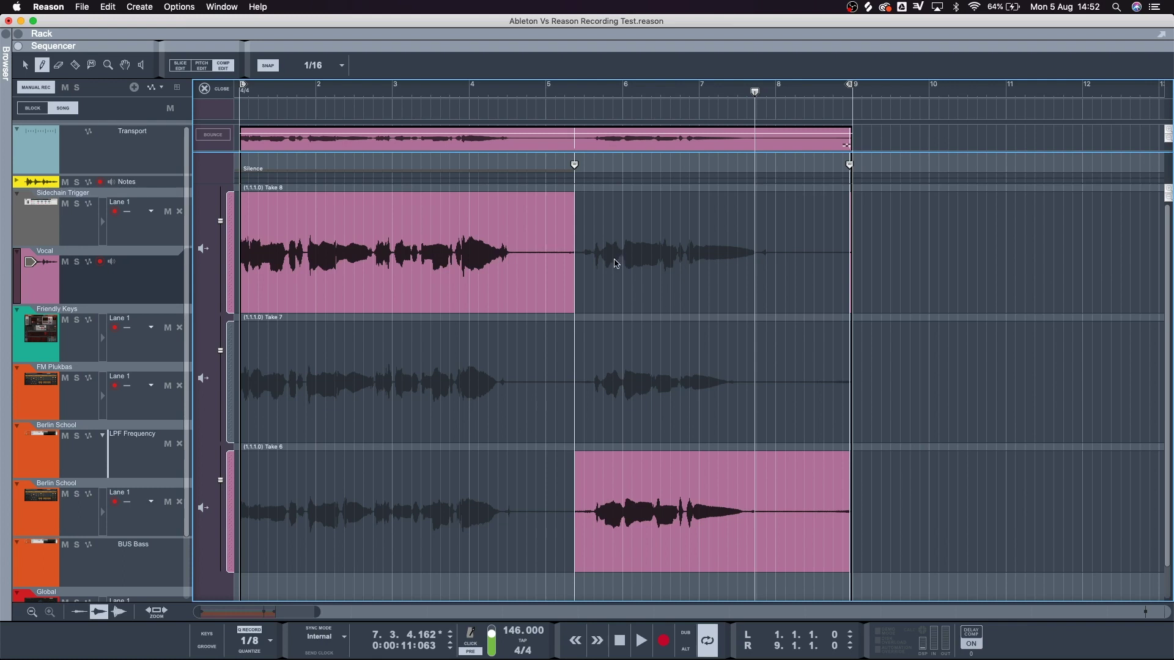
alt+click(588, 256)
alt+click(585, 516)
key(q)
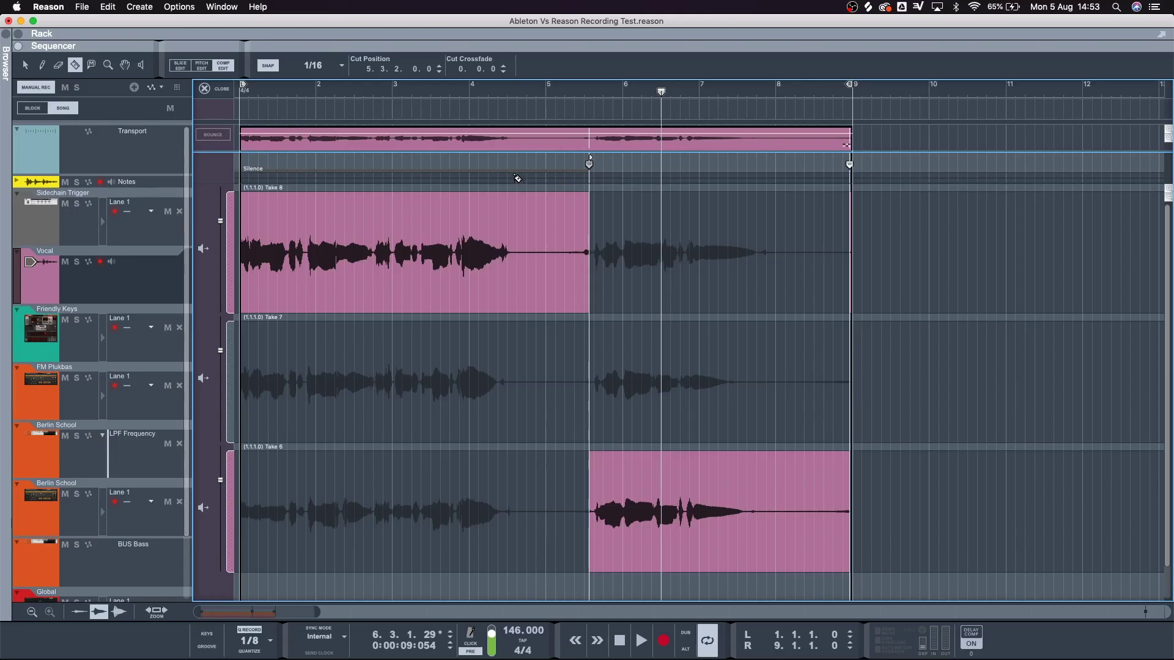
- Silence the comp between 4.3.2 and 5.3.2, and from 7.4.2 to the end of the clip
drag(588, 178, 516, 177)
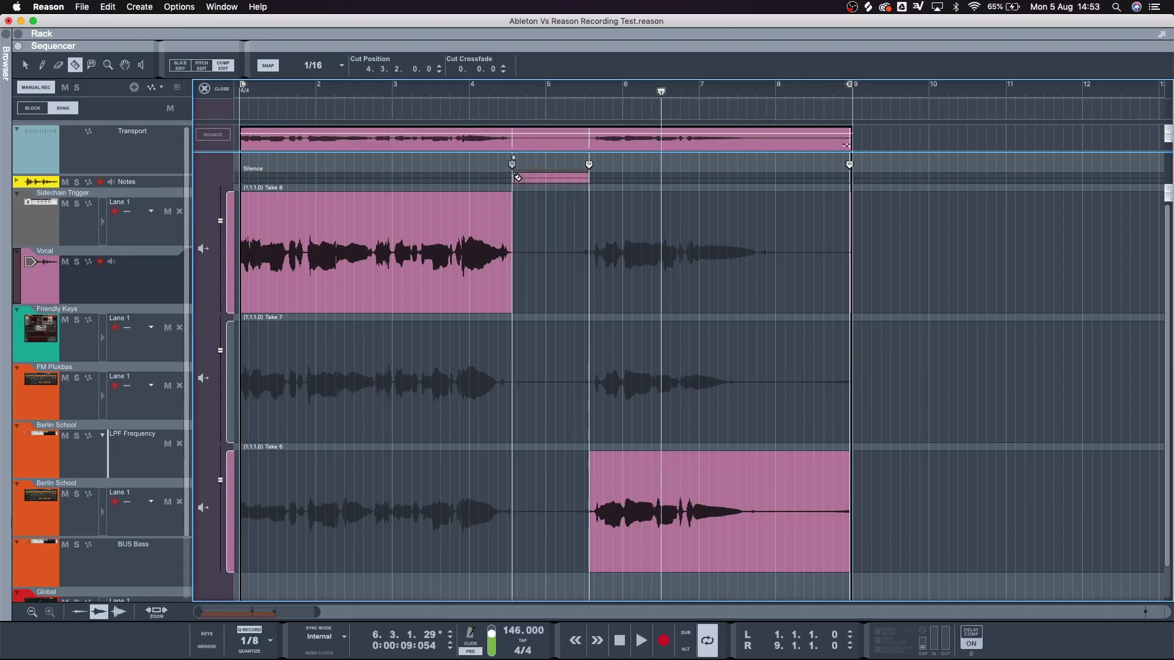
key(q)
key(r)
click(763, 174)
key(q)
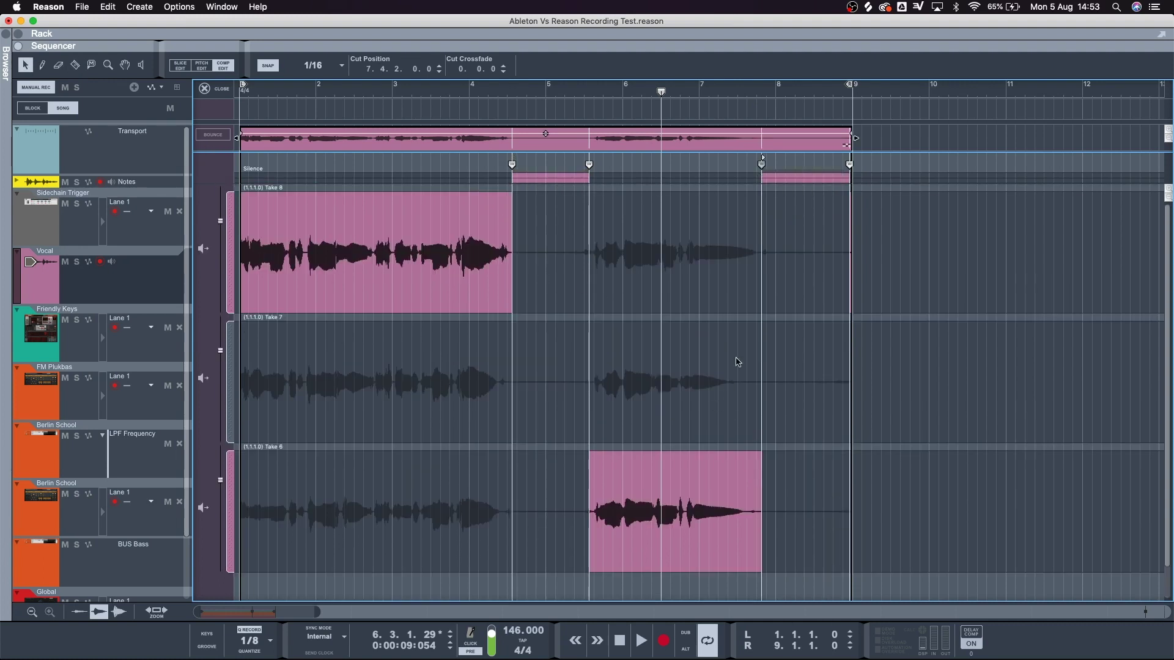
- Enlarge the comped clip's overview, and switch the second phrase to Take 7 and back to Take 6
scroll(739, 362, down, 2)
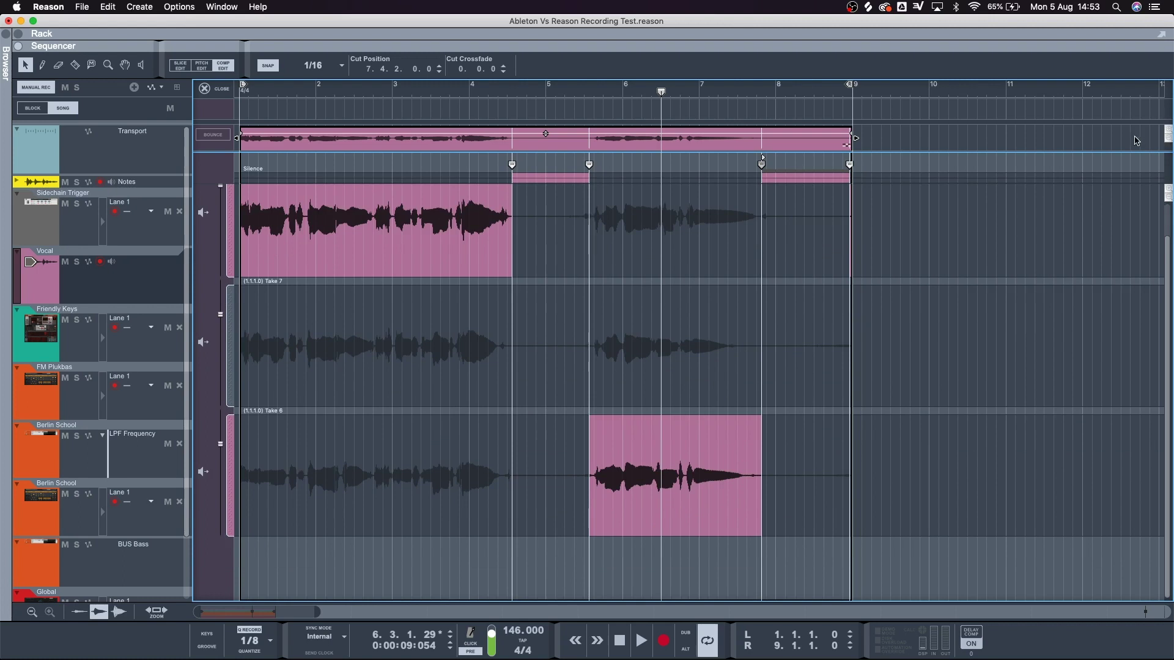
drag(334, 151, 334, 211)
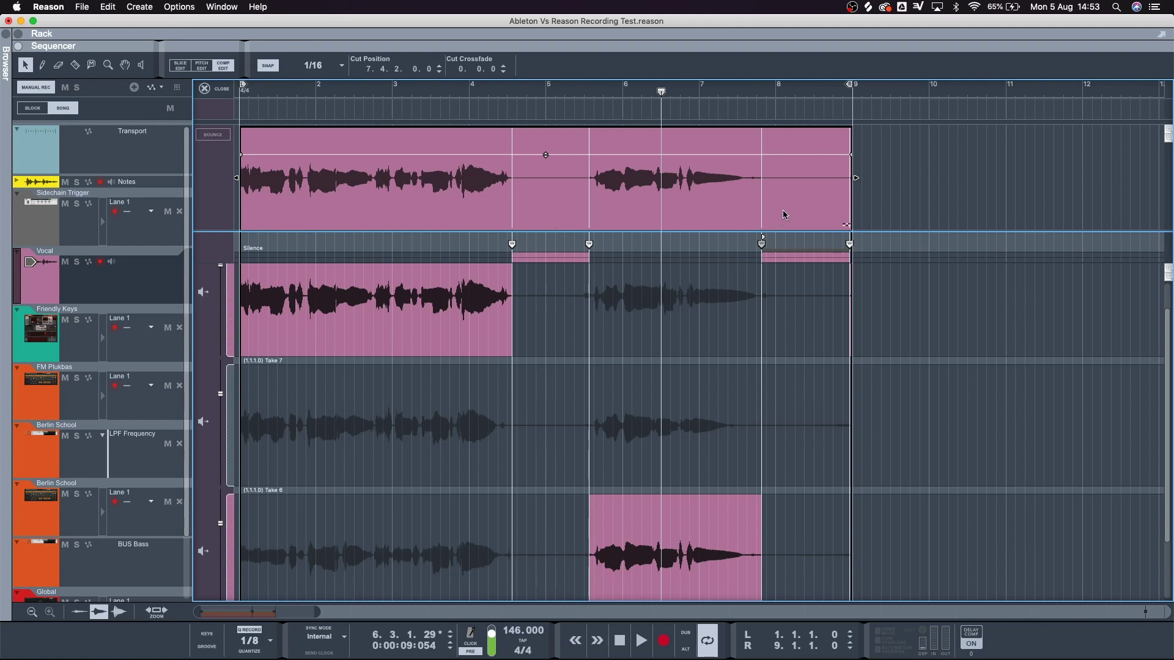
click(671, 427)
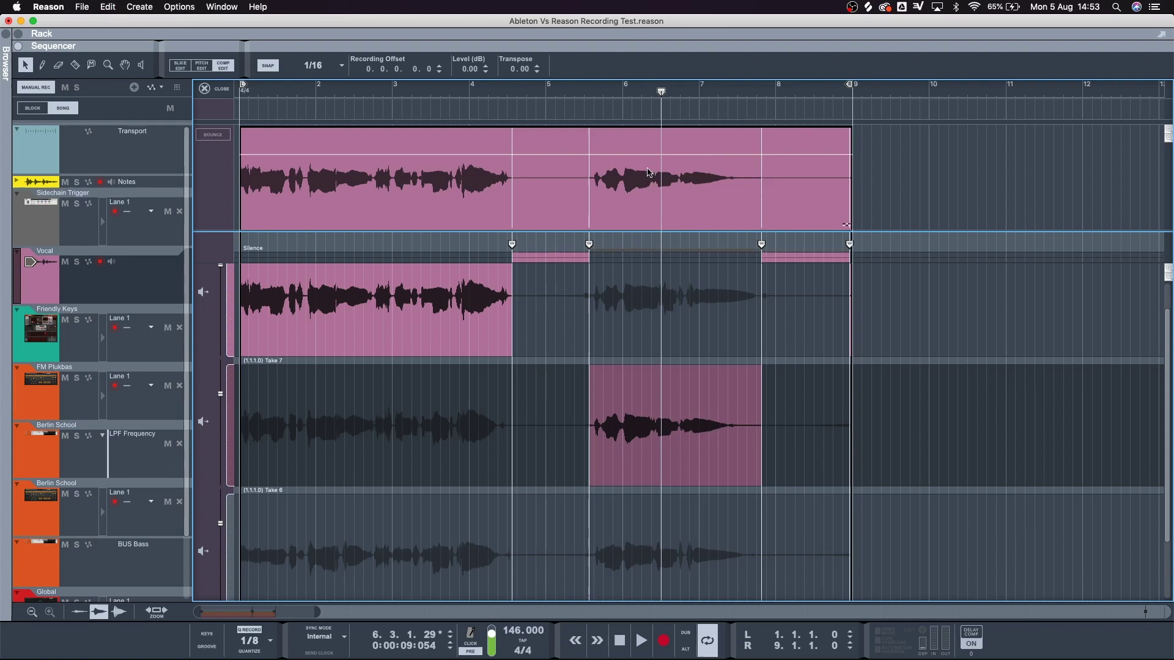
click(636, 538)
scroll(632, 530, down, 1)
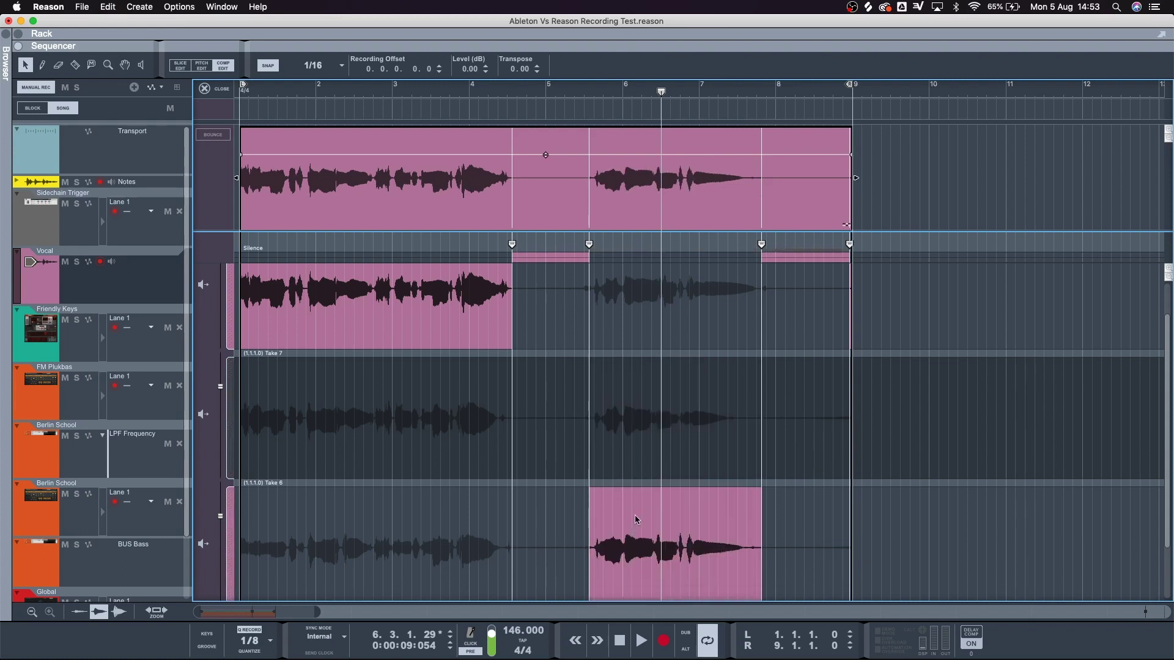
- Add short crossfades, a little over two sixteenths long, to the comp cuts at 4.3.2, 5.3.2 and 7.4.2
click(513, 245)
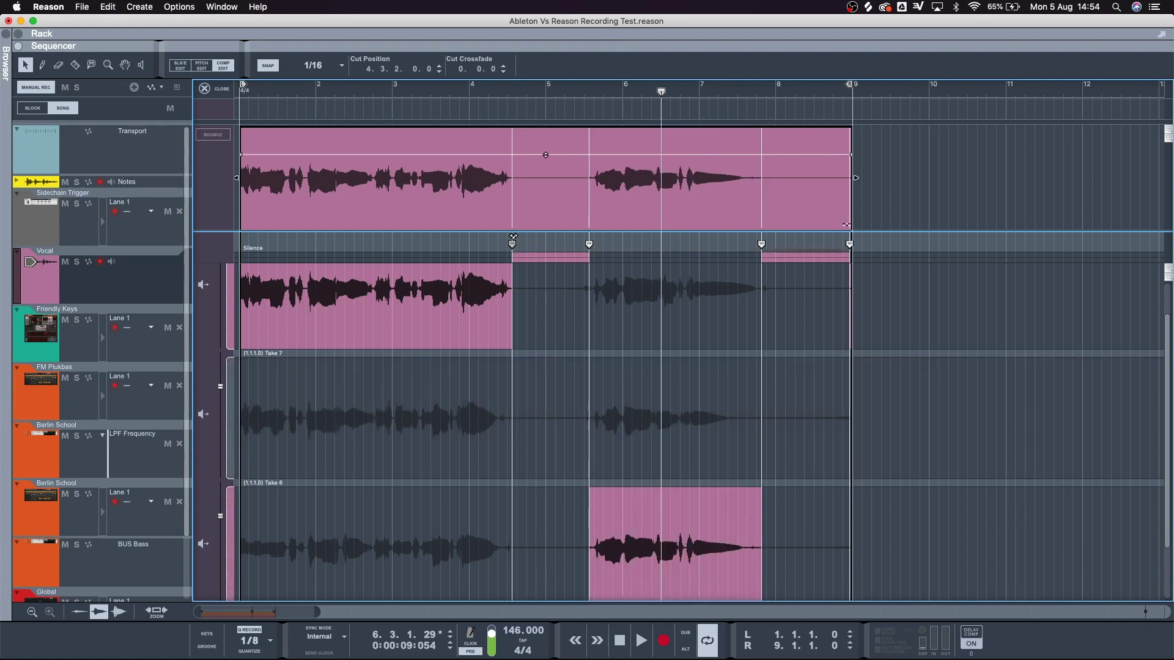
drag(513, 237, 519, 238)
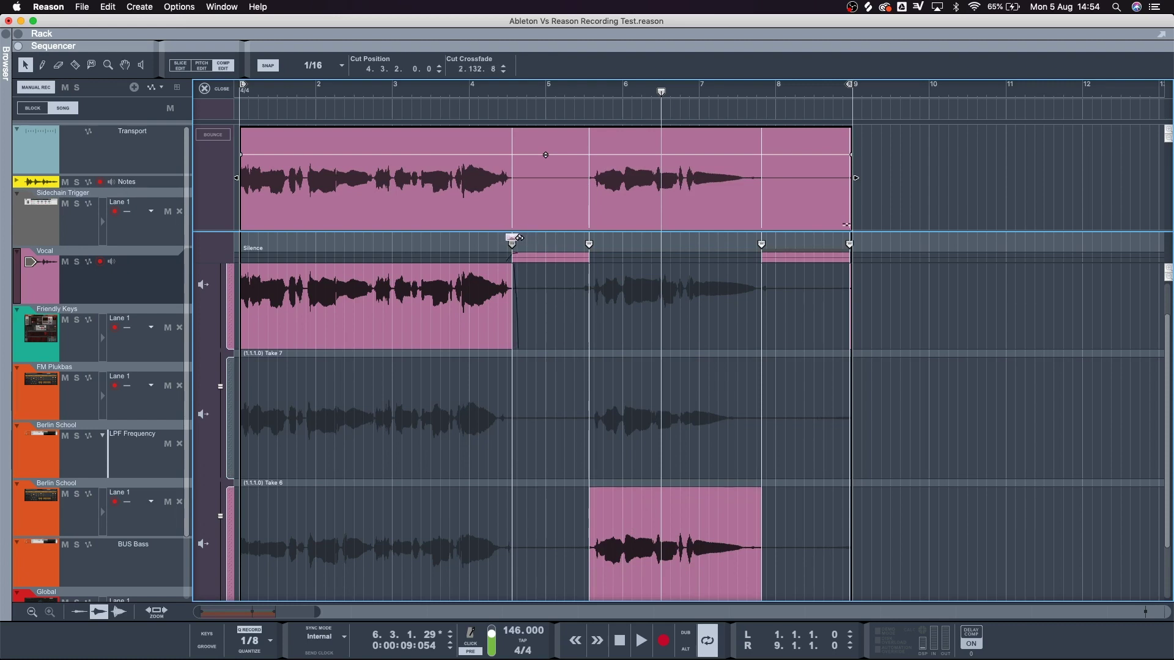
click(589, 244)
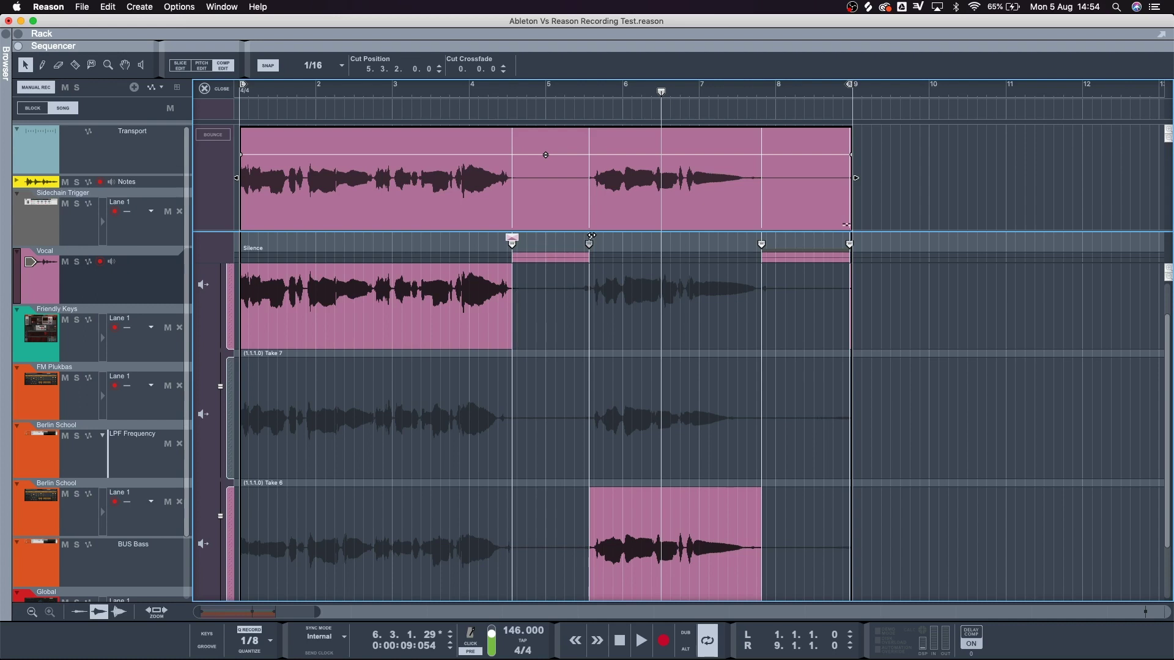
drag(591, 235, 597, 236)
click(764, 247)
drag(762, 235, 768, 235)
- Try cutting the comp at 3.4.2, using Take 7 for the end of the first phrase, and play it back
key(t)
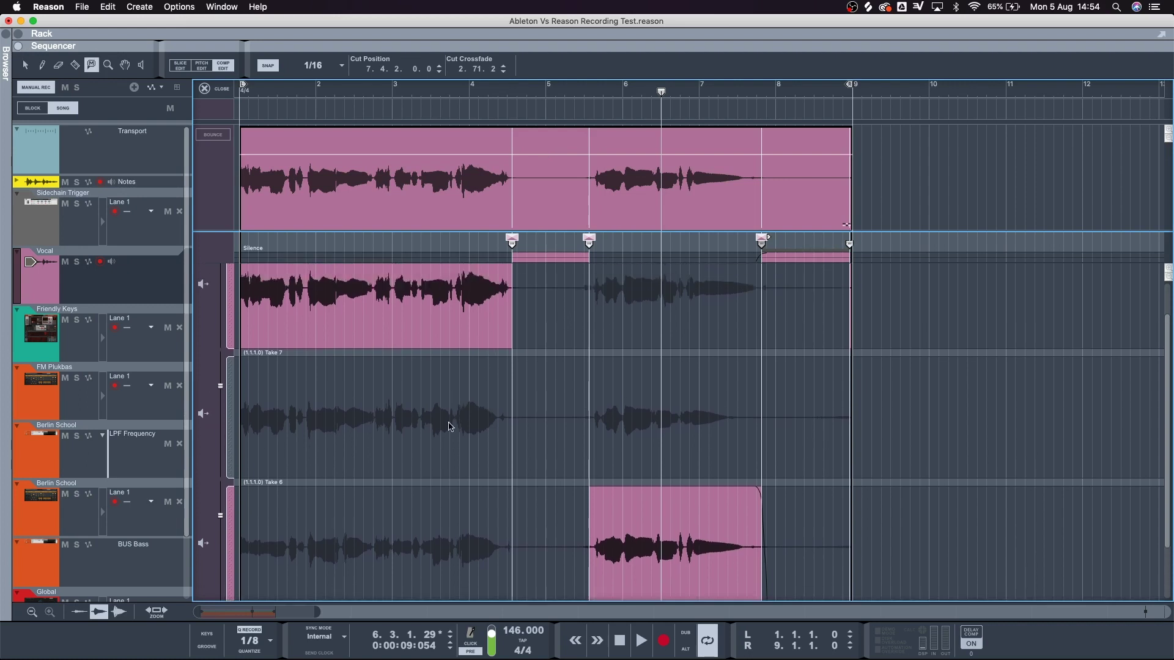
key(r)
click(460, 426)
key(q)
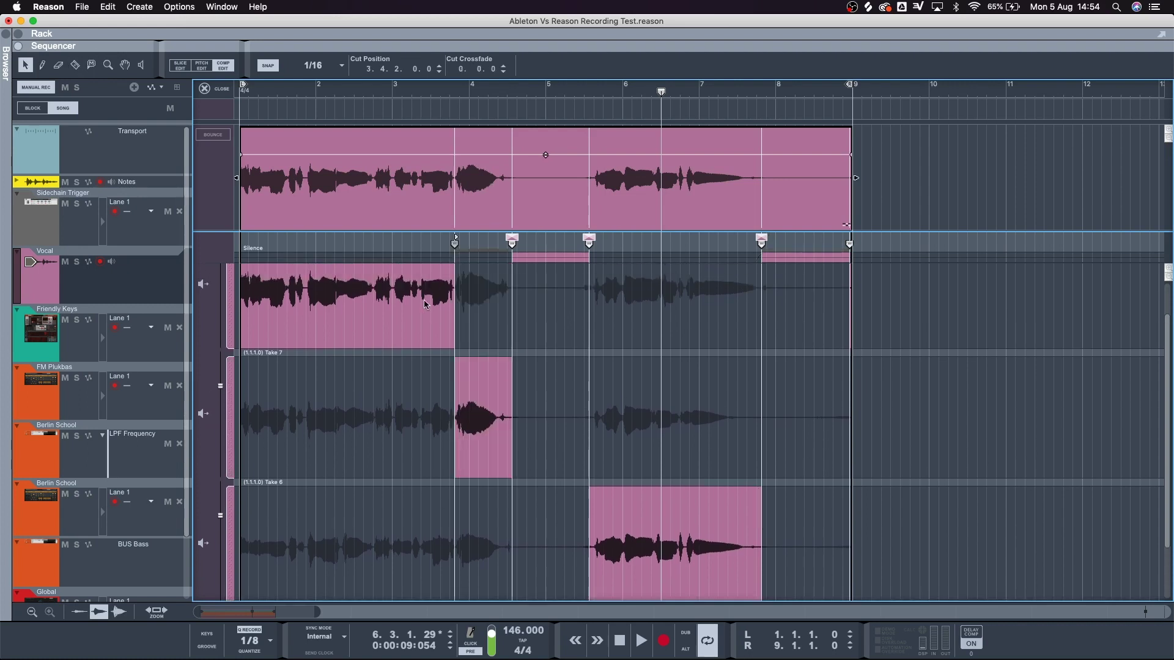
click(372, 307)
key(space)
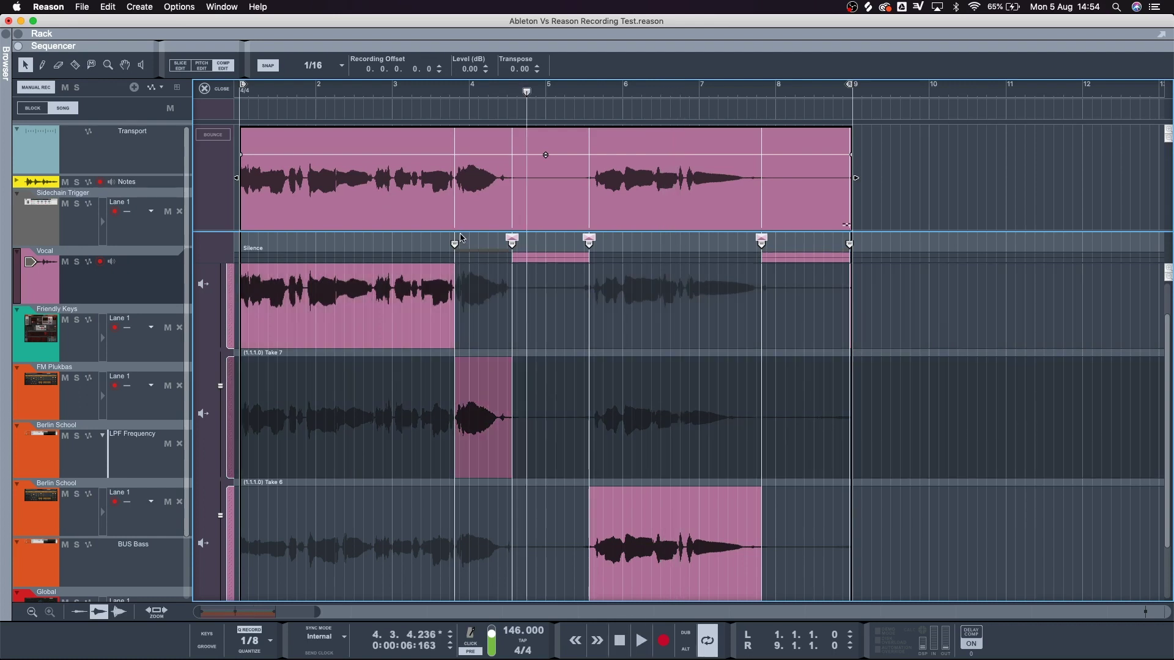
- Try a crossfade a little over two sixteenths long at the 3.4.2 cut and play the transition
click(455, 244)
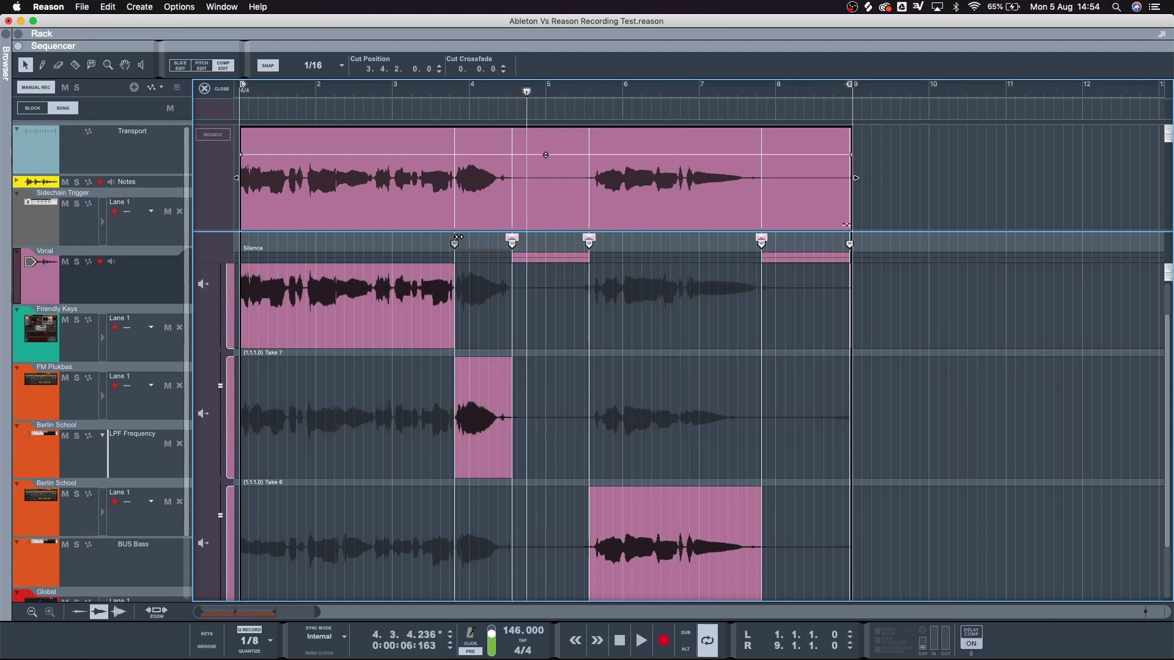
drag(457, 237, 463, 237)
click(390, 96)
key(space)
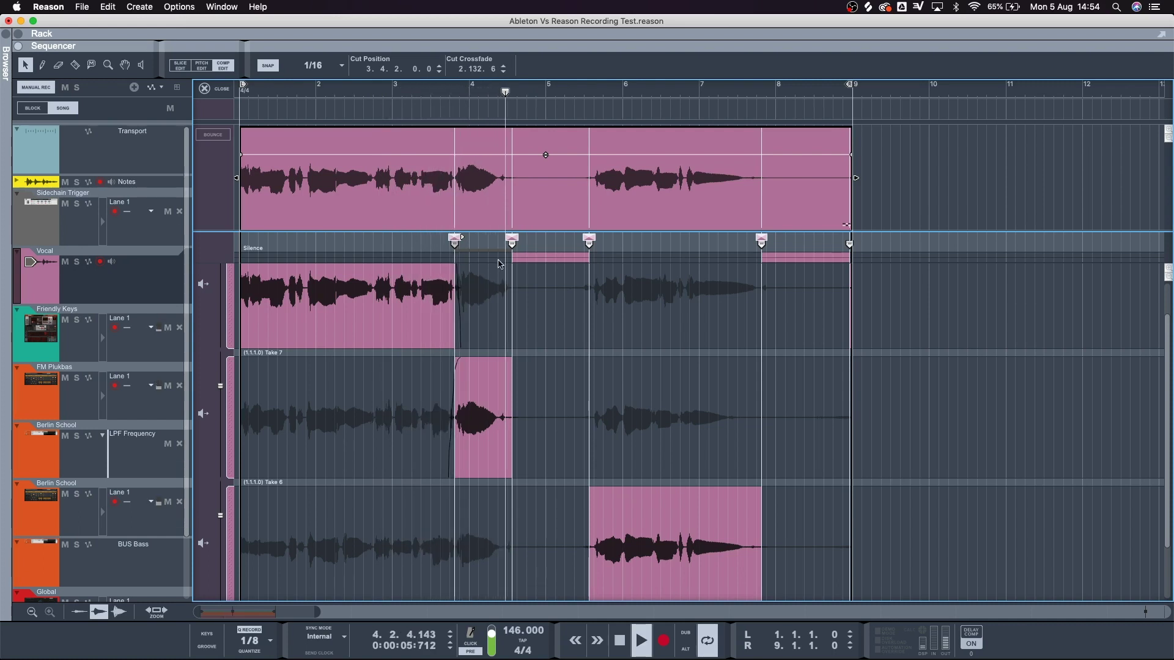
key(space)
- Return the end of the first phrase to Take 8 and remove the cut at 3.4.2
click(478, 310)
click(477, 304)
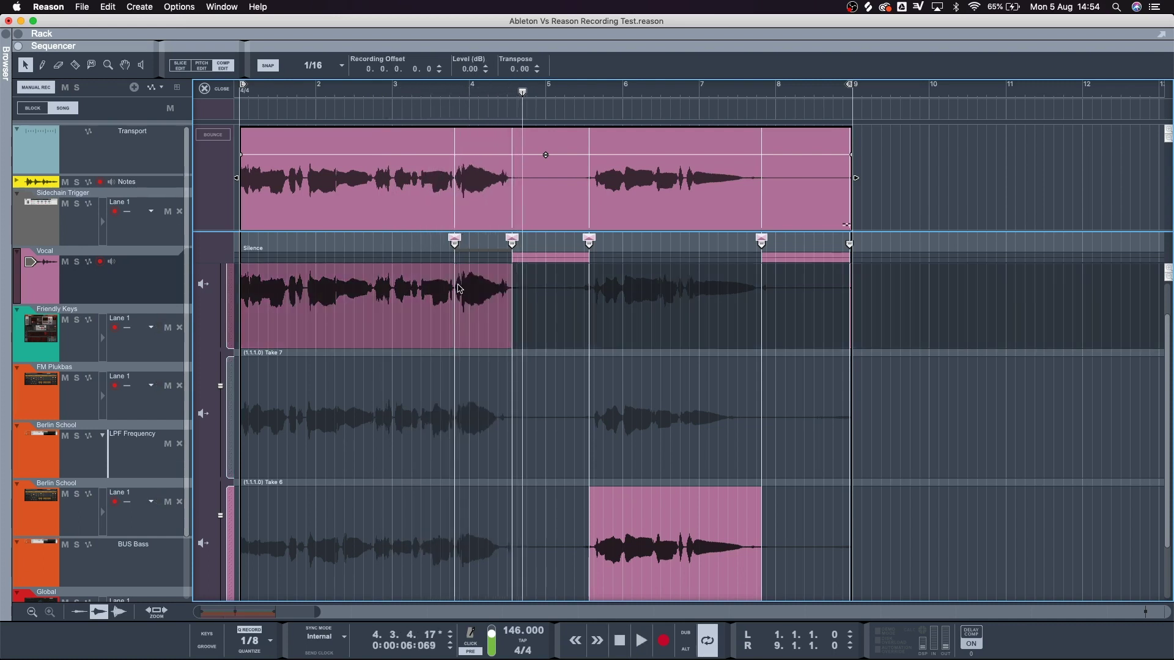
double_click(454, 242)
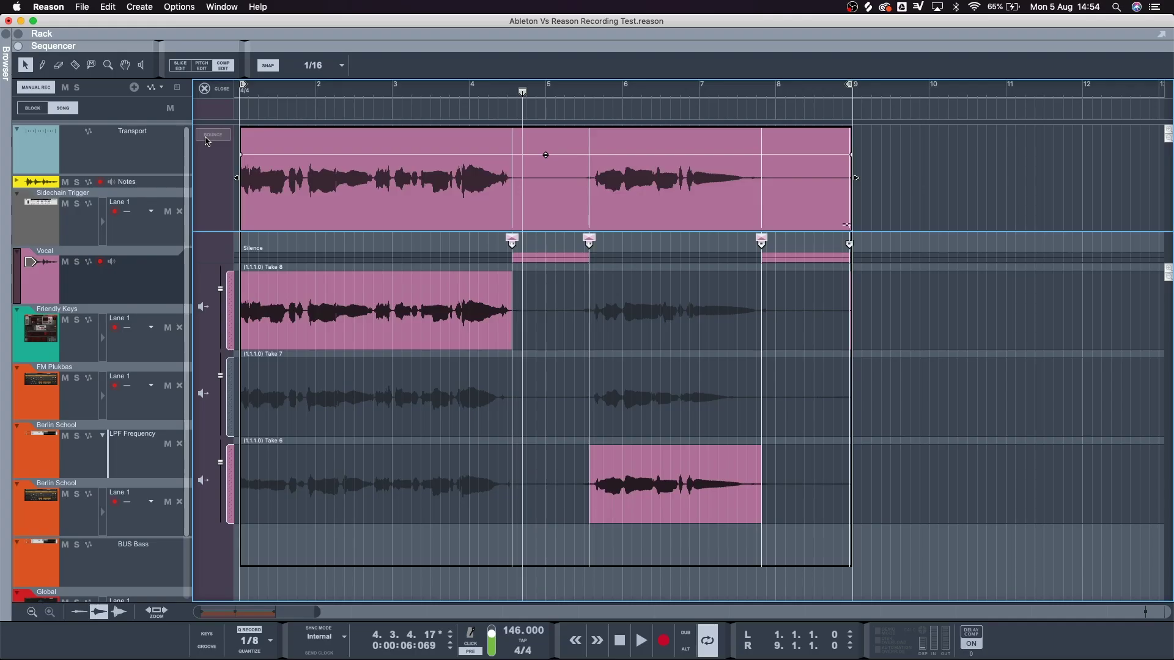
- Bounce the comped vocal to a new take in the comp editor
click(209, 135)
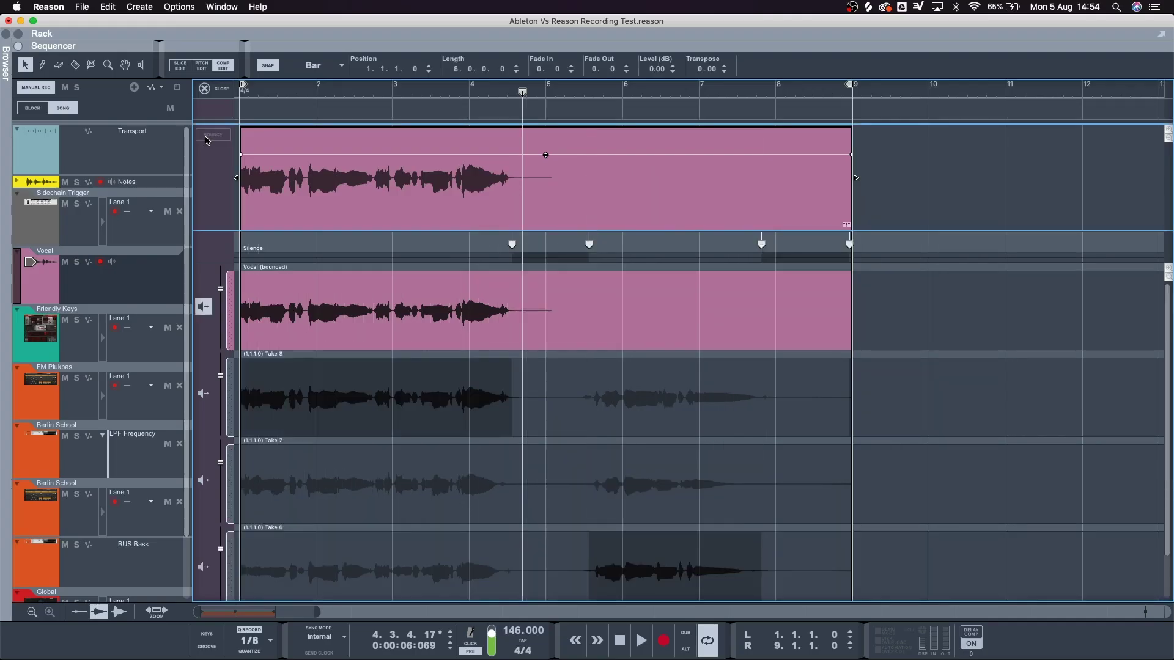
scroll(413, 445, down, 3)
scroll(414, 445, up, 3)
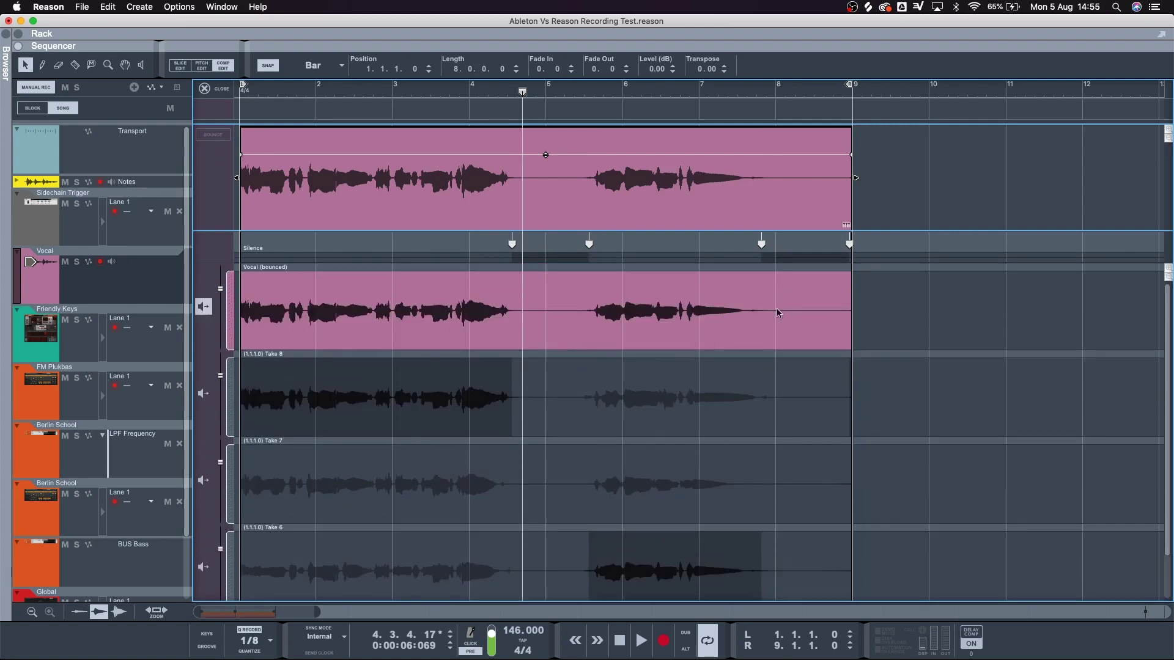
- Switch back and forth between the original comp and the bounced take, ending on the bounced take
click(204, 309)
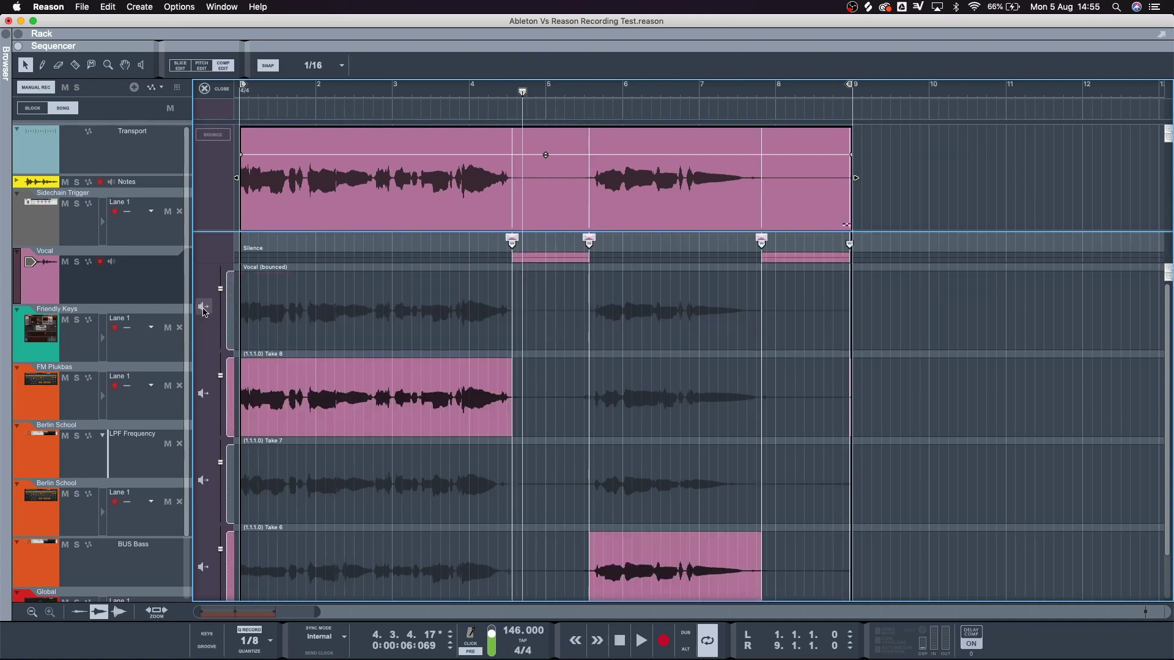
click(203, 308)
click(204, 309)
click(204, 309)
click(204, 308)
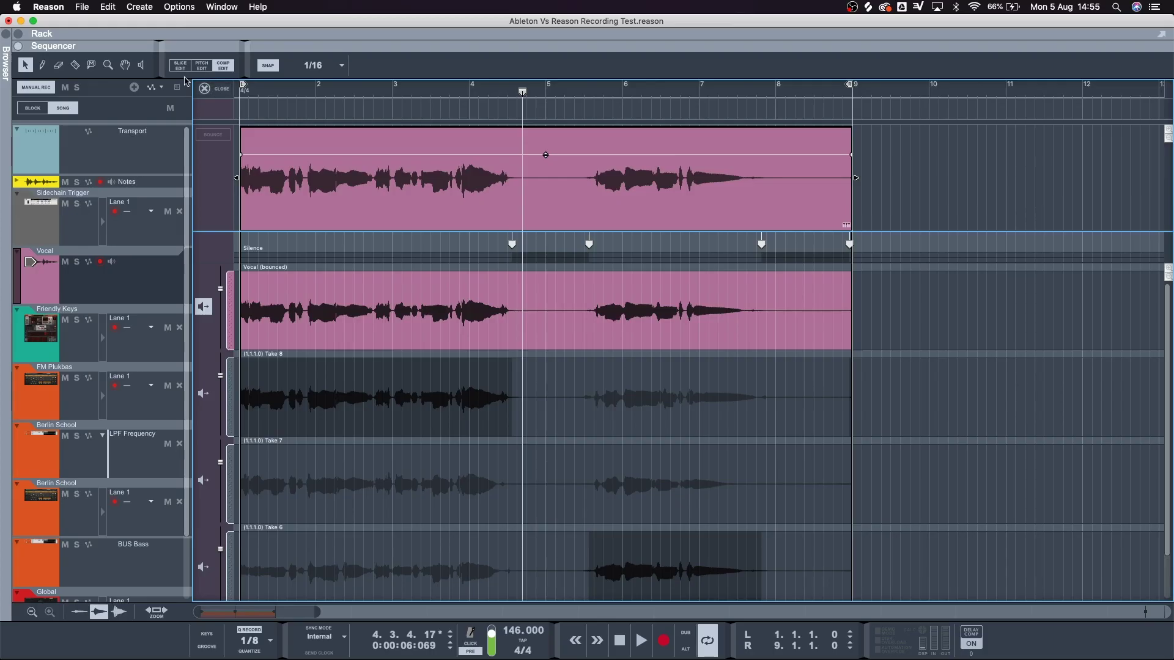
- Switch to Slice Edit and try moving the slice marker near the end of the first phrase to stretch it
click(179, 65)
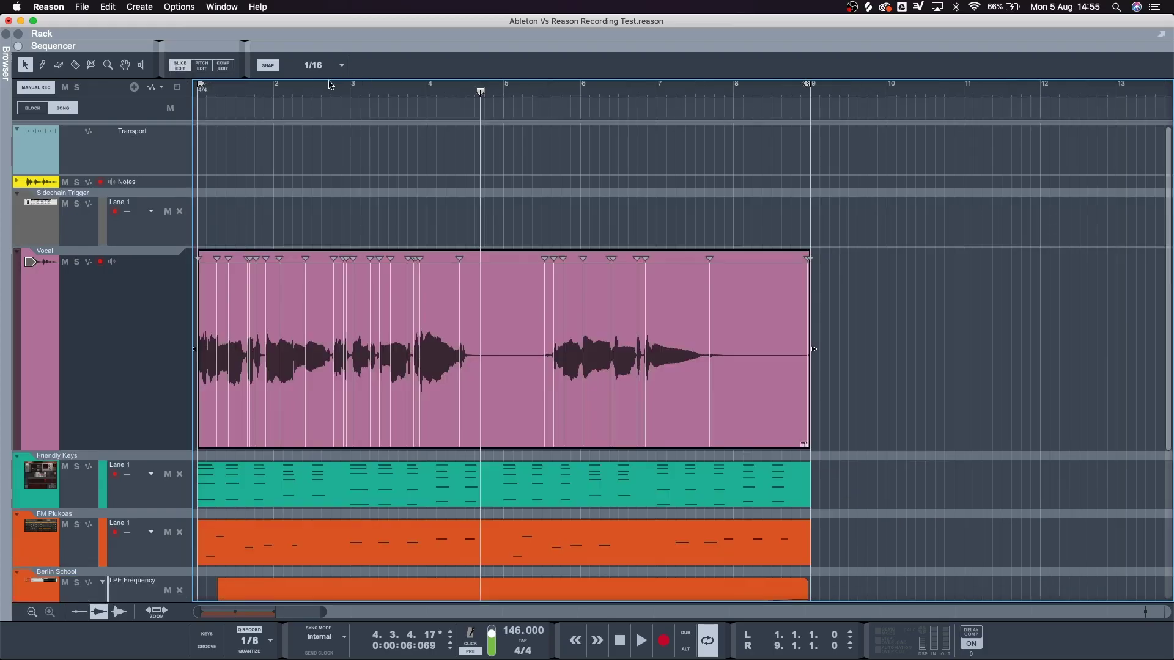
drag(461, 259, 494, 259)
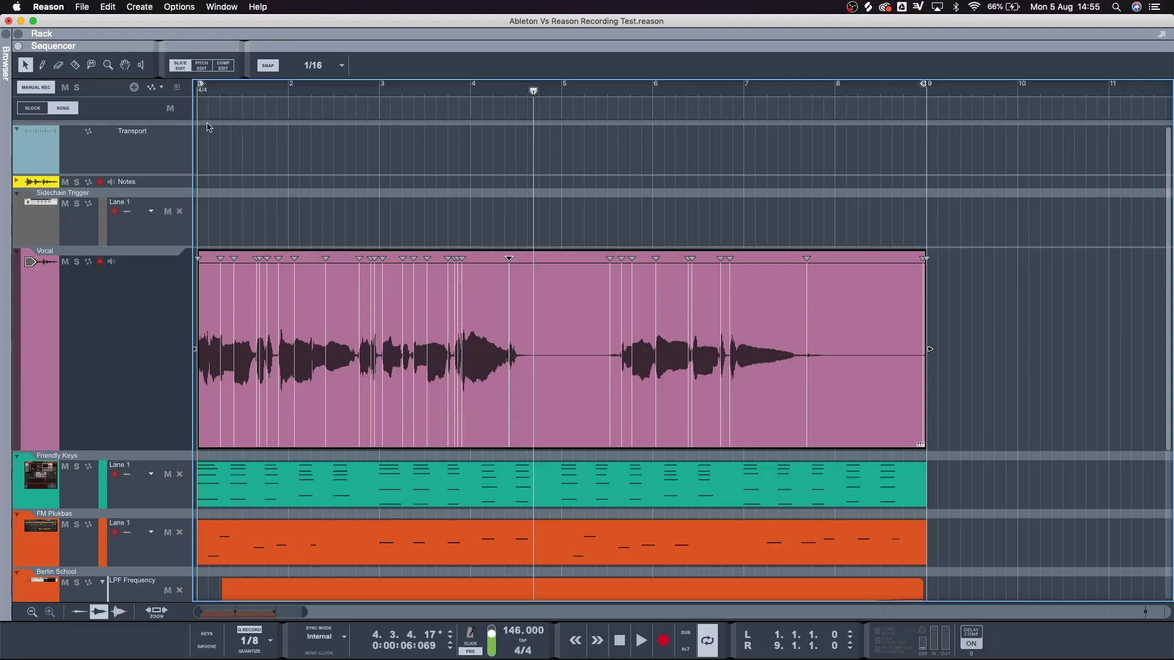
- Open the bounced vocal in Pitch Edit, enlarge its notes, and play its opening
click(202, 65)
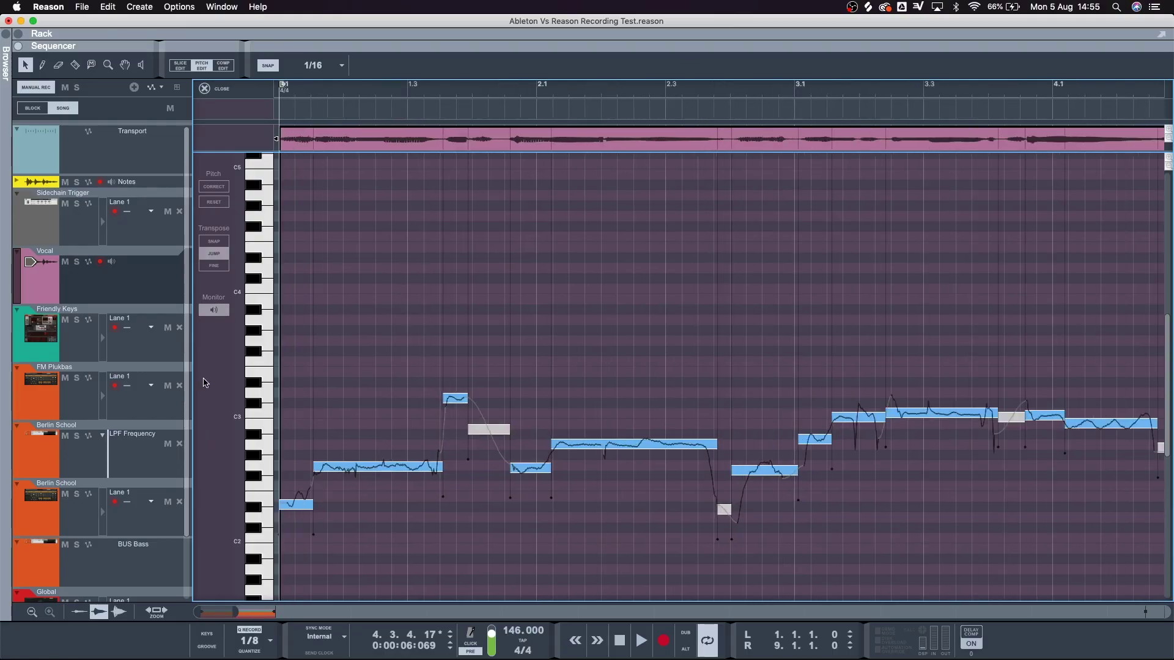
scroll(395, 361, up, 5)
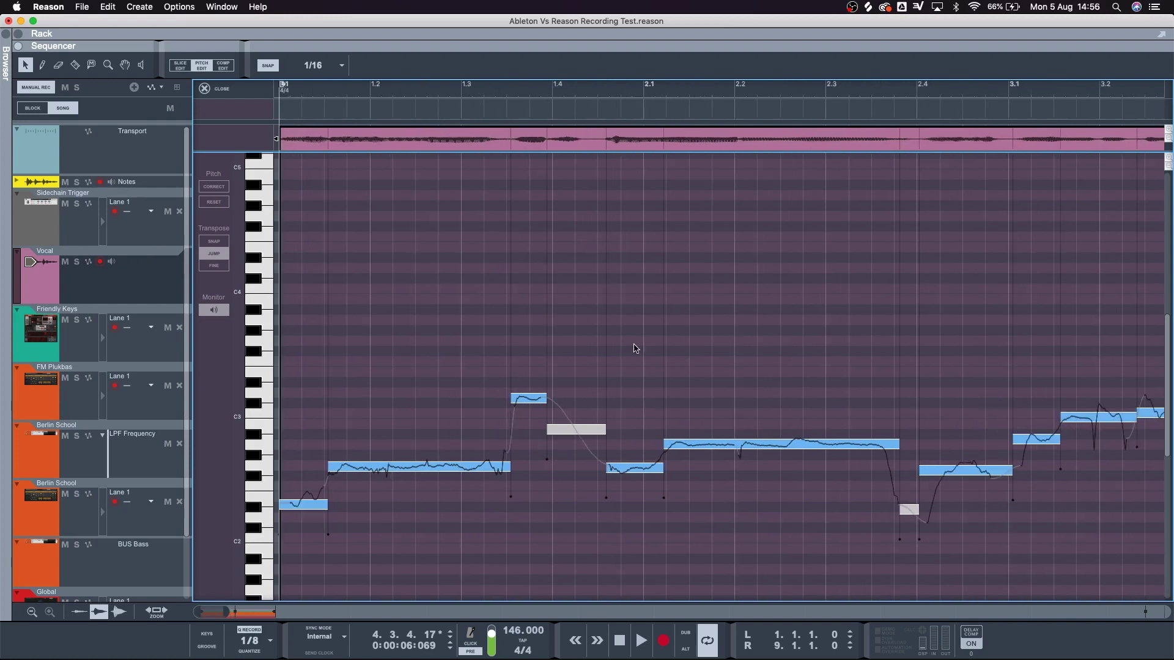
scroll(652, 348, up, 4)
scroll(614, 340, up, 2)
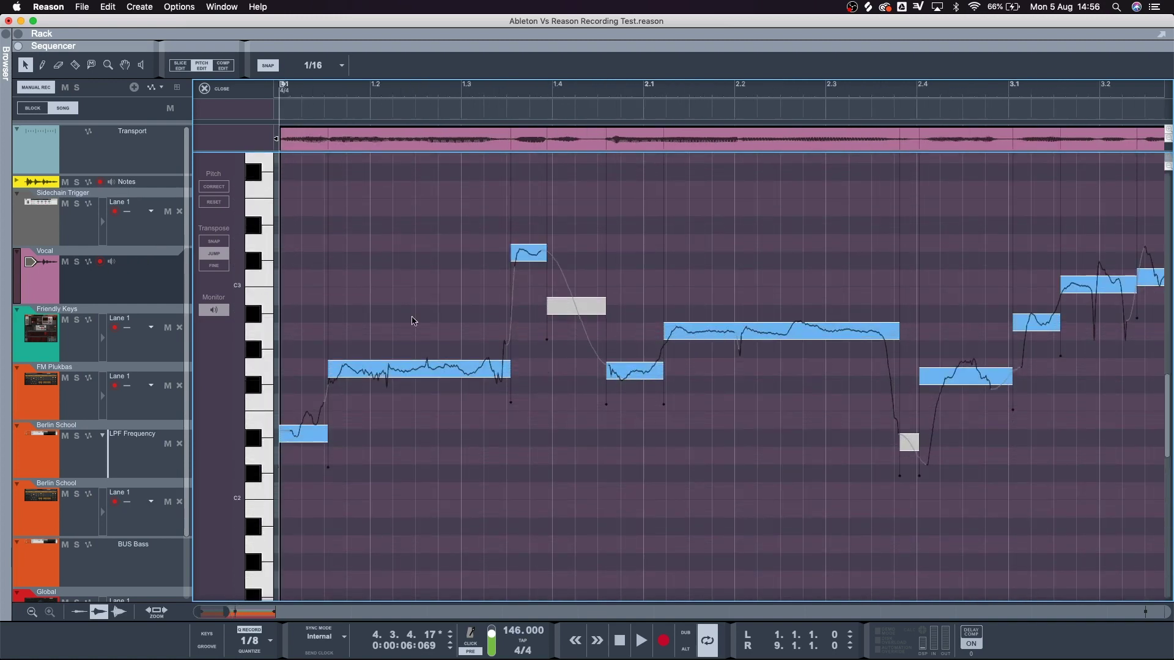
scroll(267, 279, down, 3)
key(space)
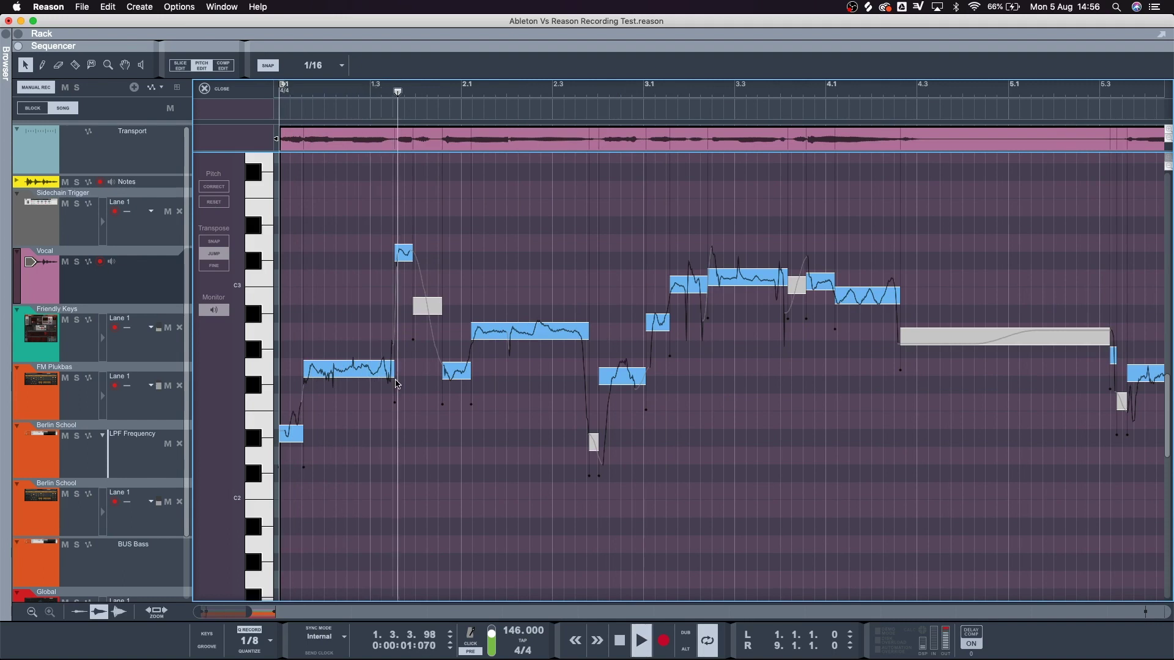
key(space)
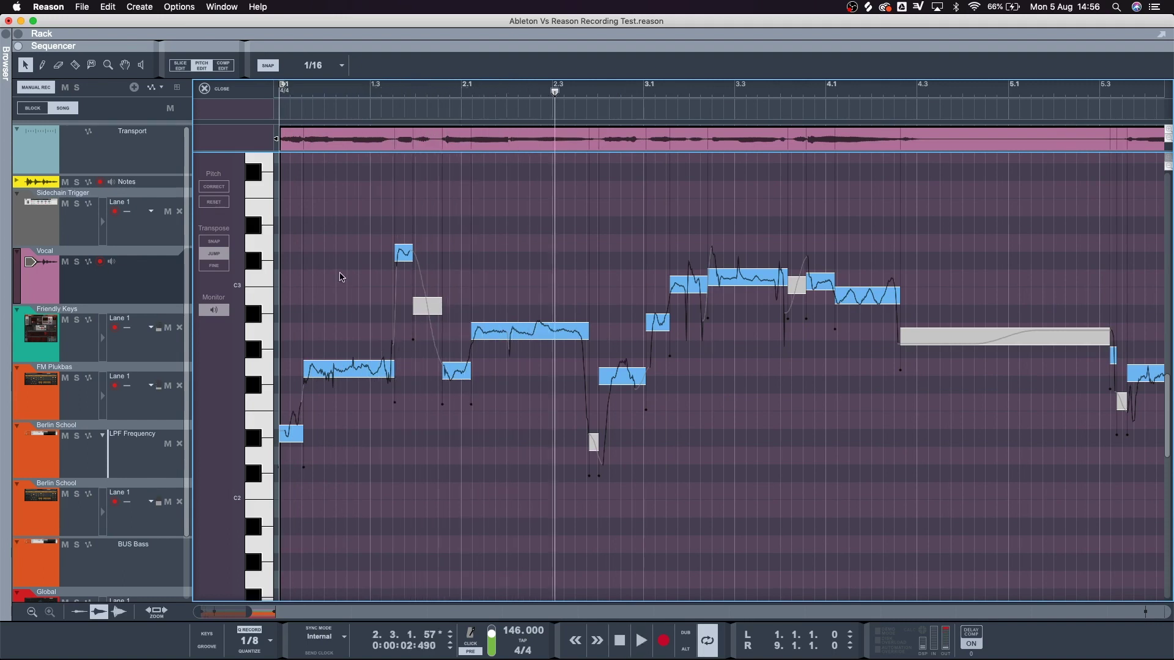
- Correct the pitch of all vocal notes, listen to the opening, and clear the selection
key(super+a)
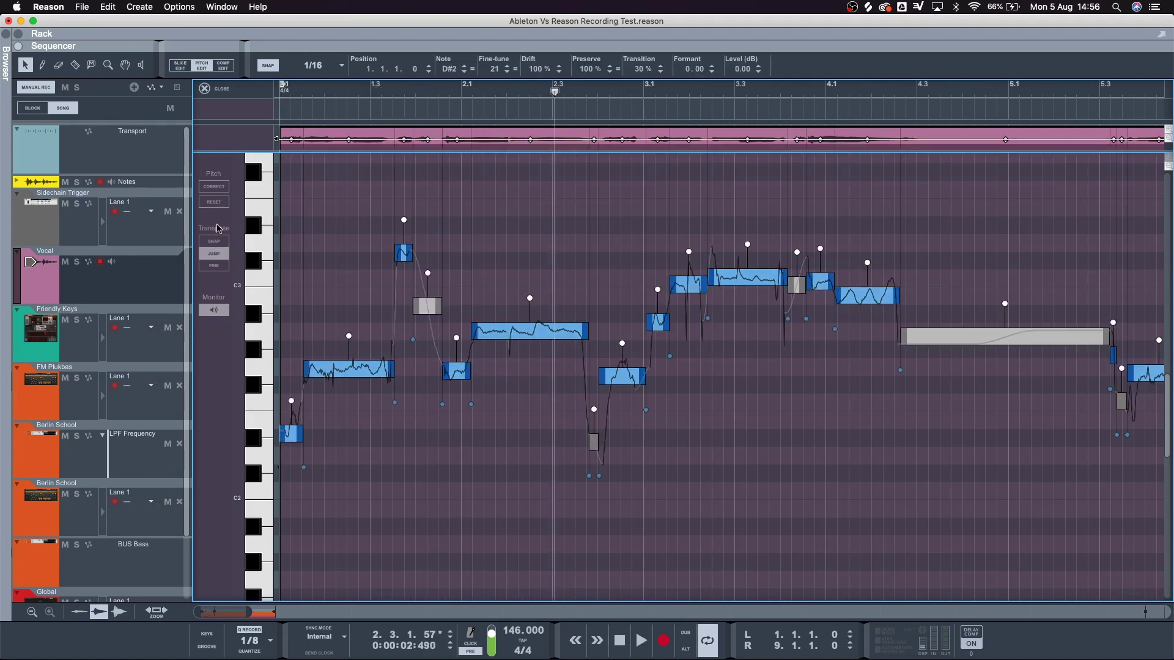
click(221, 187)
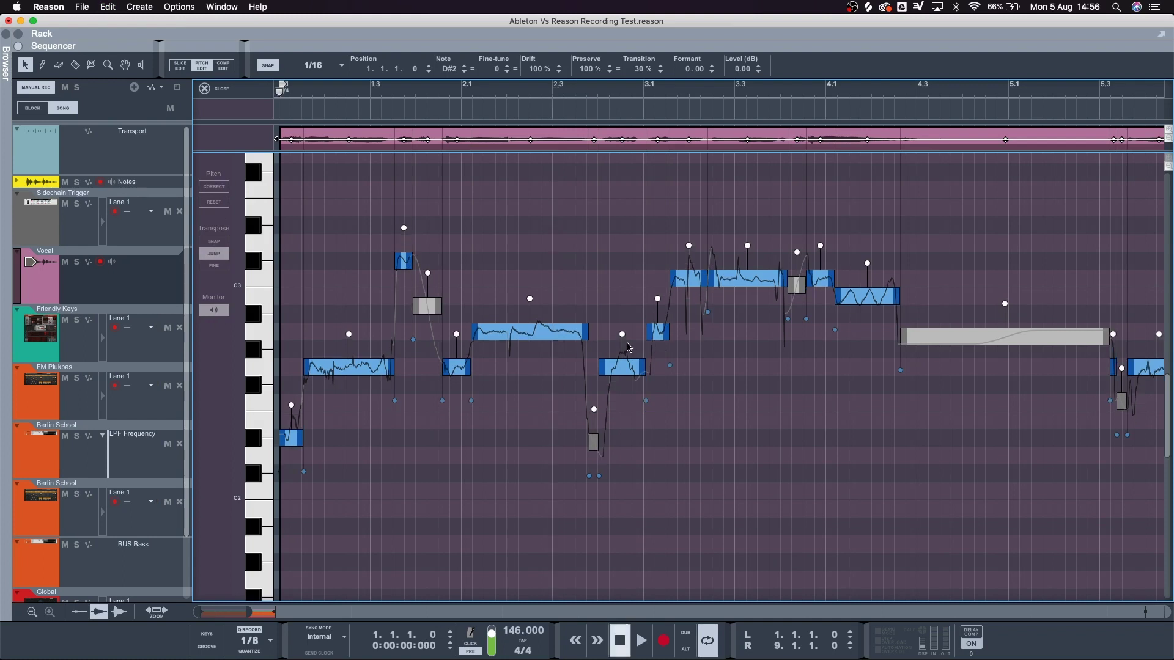
key(space)
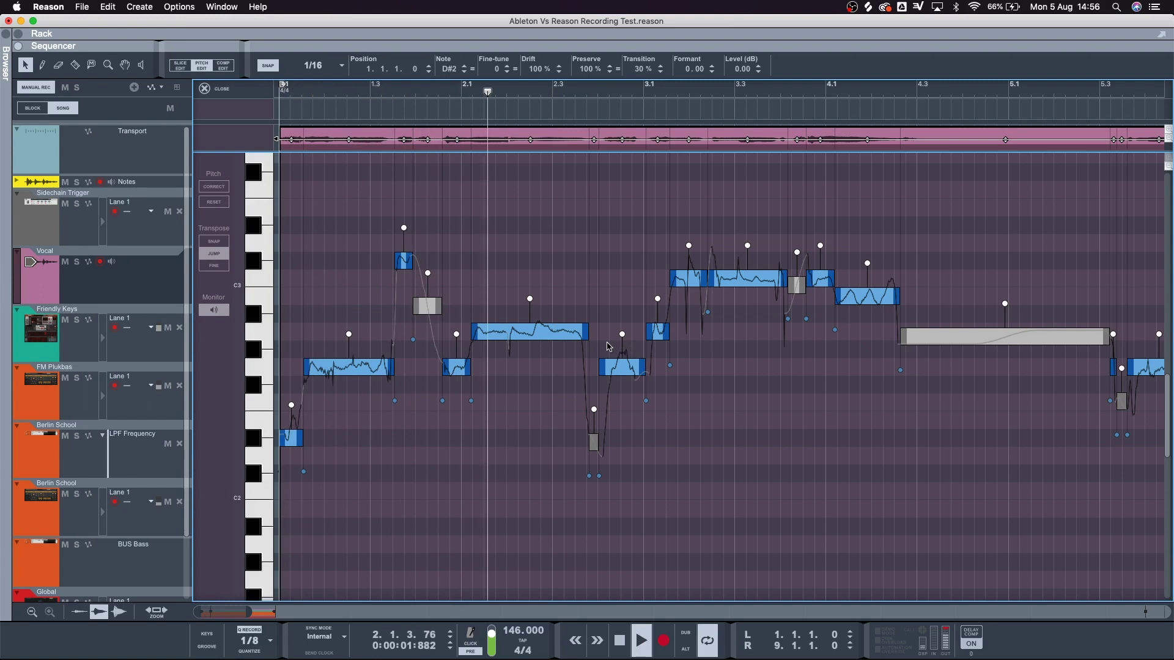
key(space)
click(425, 424)
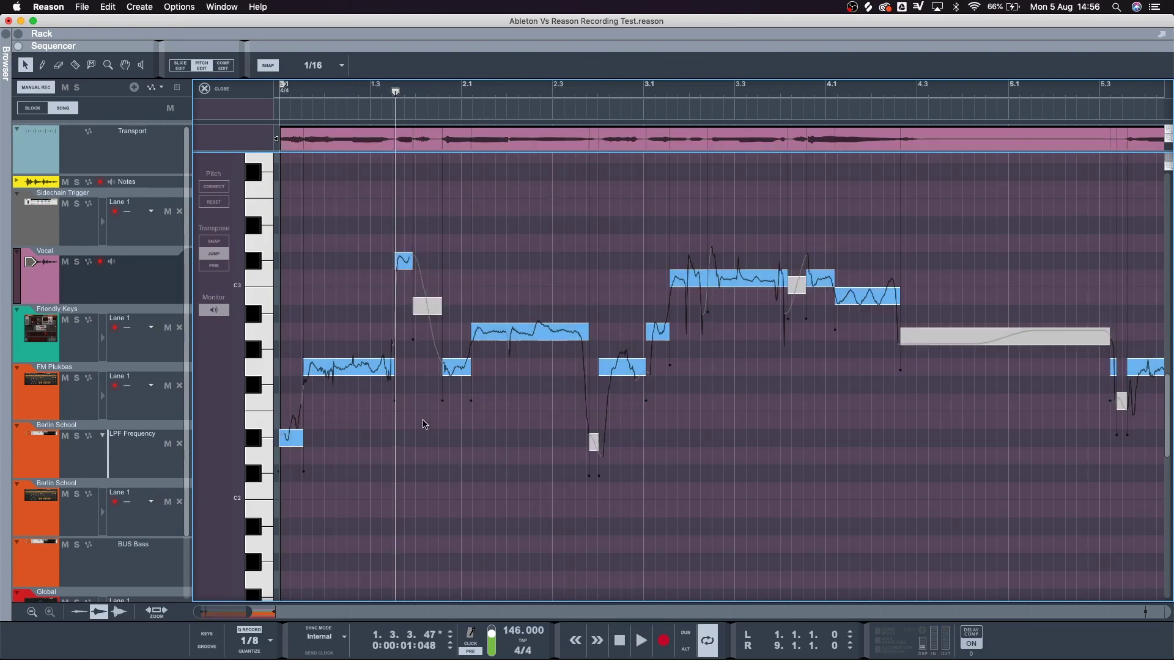
- Raise the short high note in bar 1 by one semitone to D3 and play the vocal
key(space)
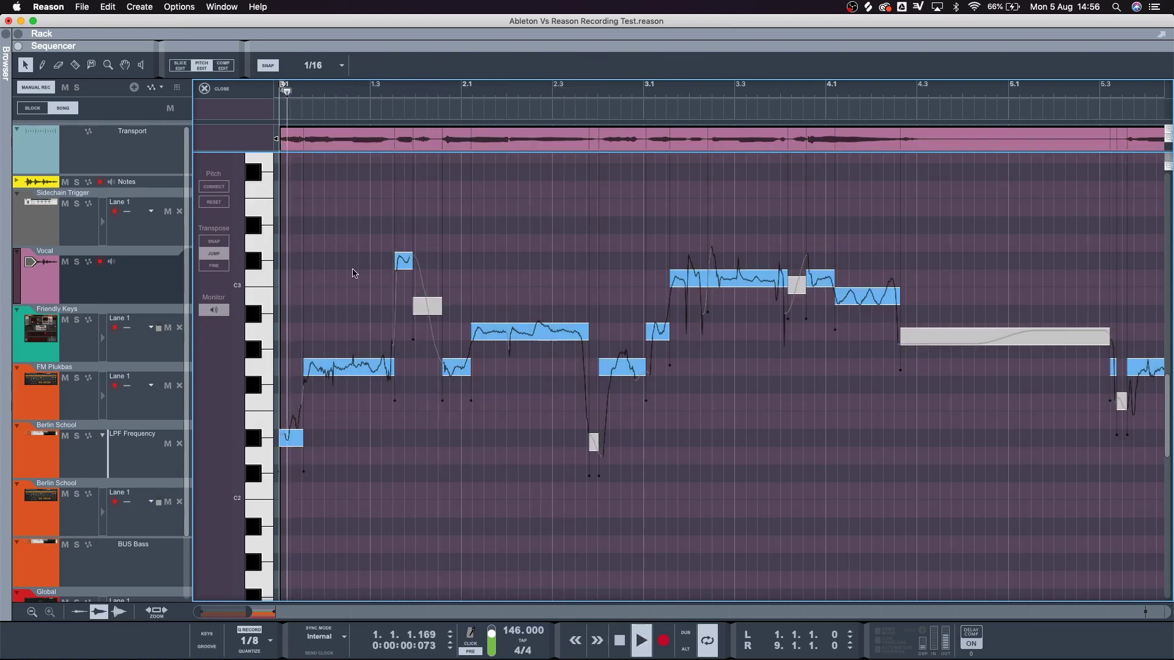
click(398, 259)
key(space)
key(space)
click(427, 427)
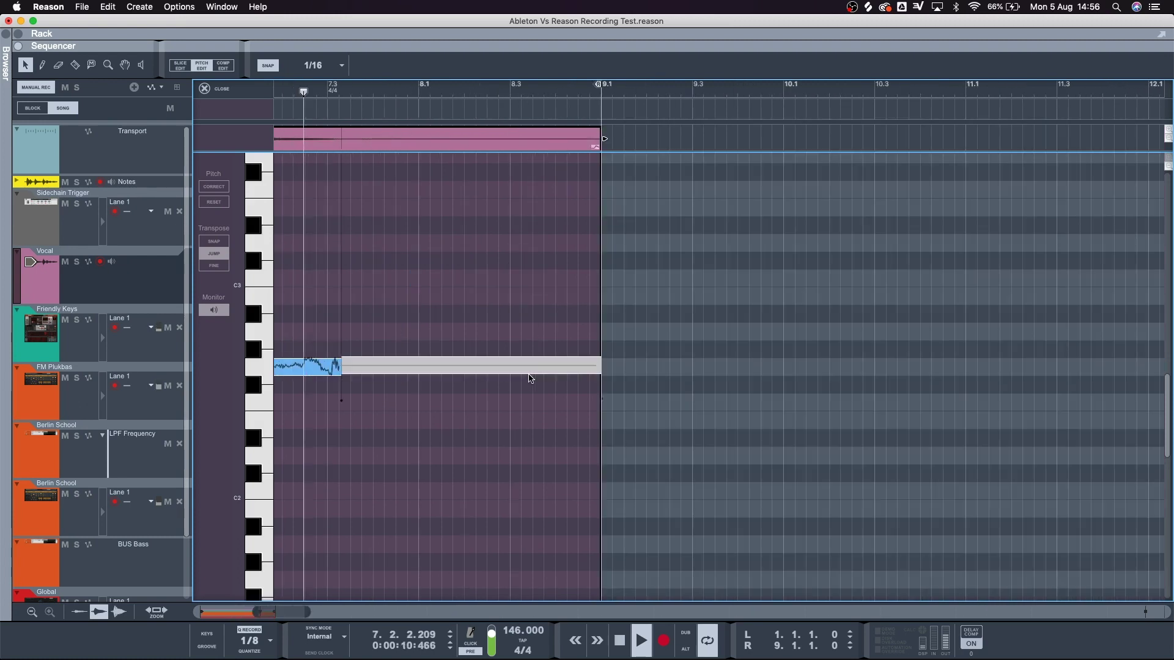
key(space)
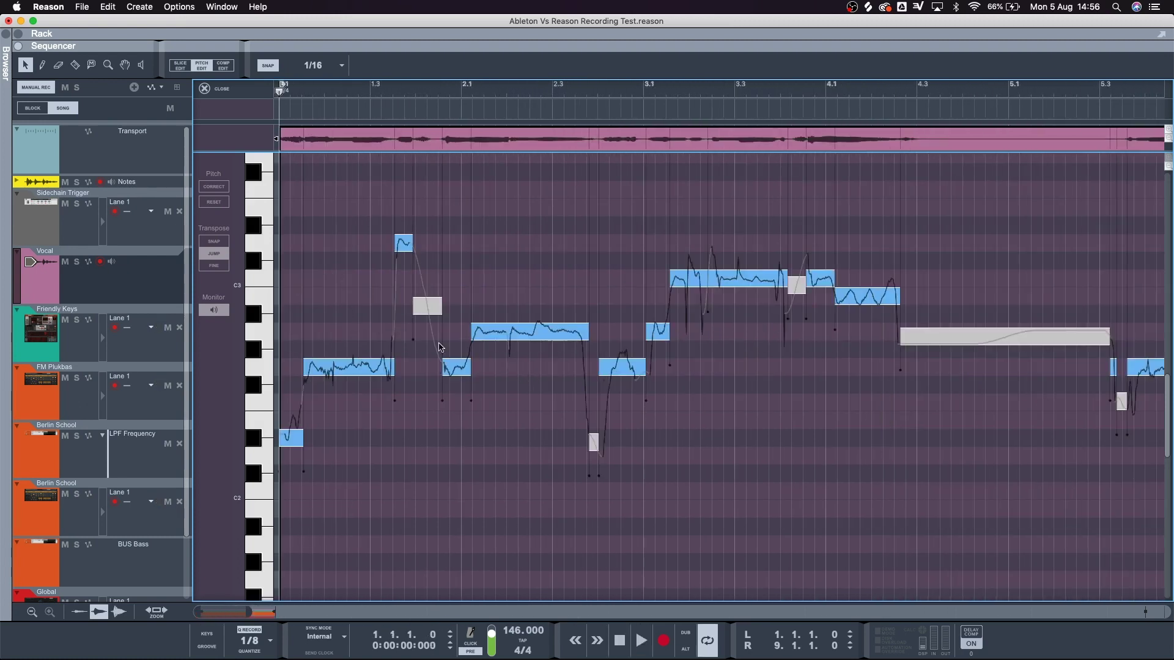
- Reduce the drift of all vocal notes to 56% and play the vocal
key(super+a)
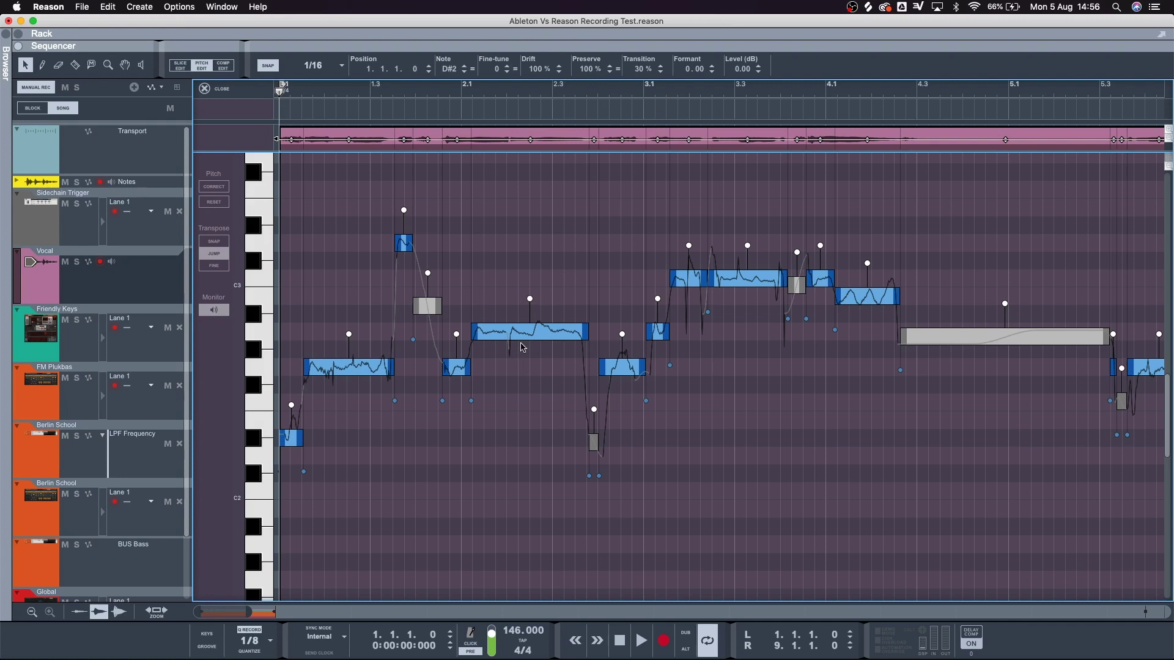
drag(530, 300, 529, 315)
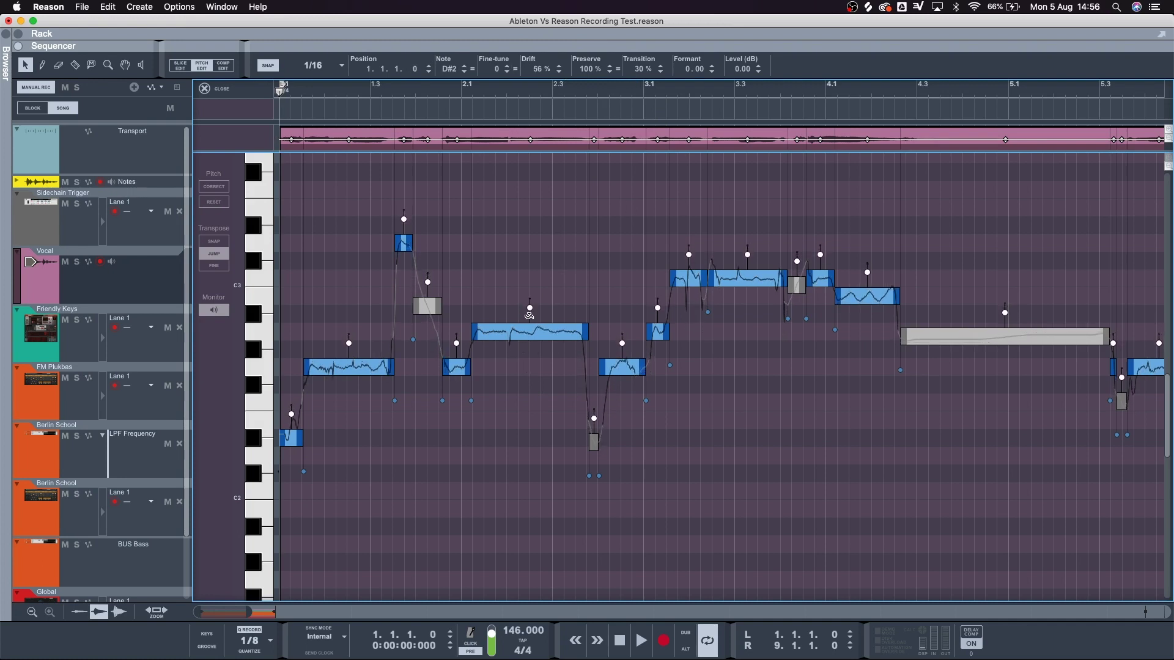
click(552, 291)
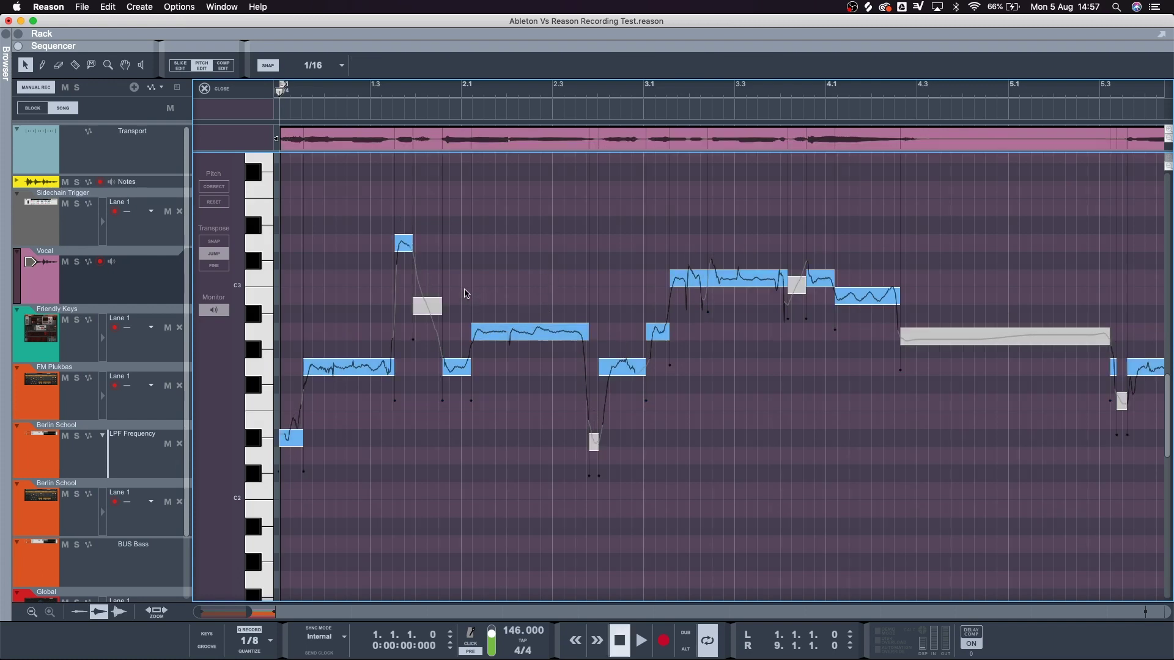
key(space)
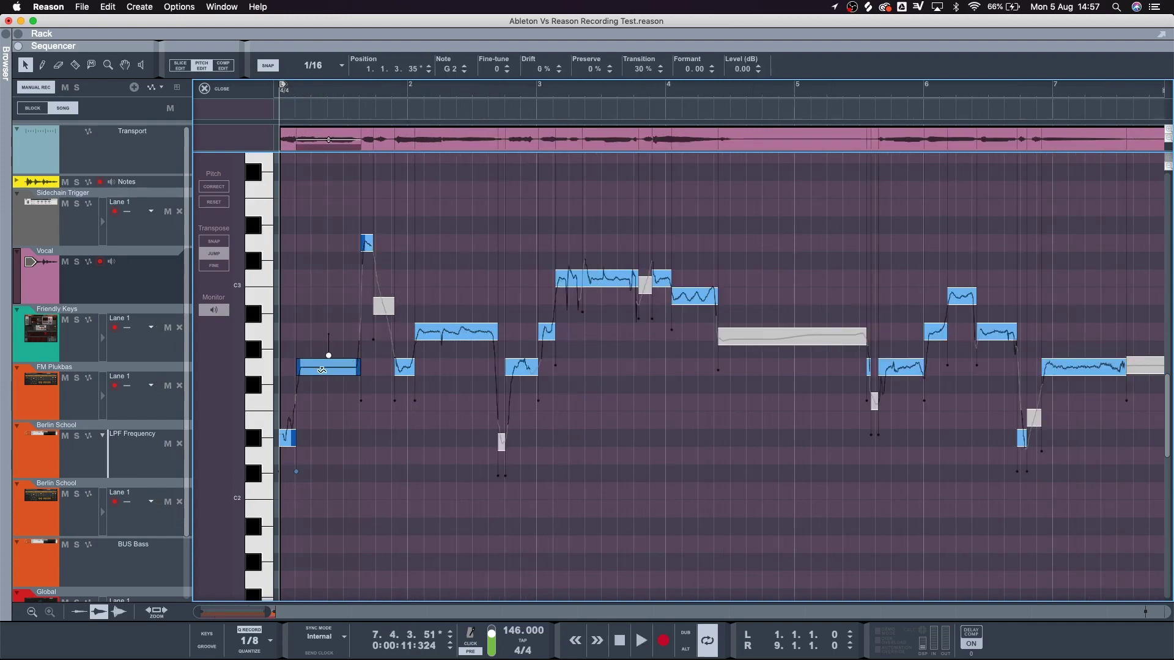
- Restore the drift of the long G2 note in bar 1 to 56%, try transitions of 100% and 69%, and play the opening
key(space)
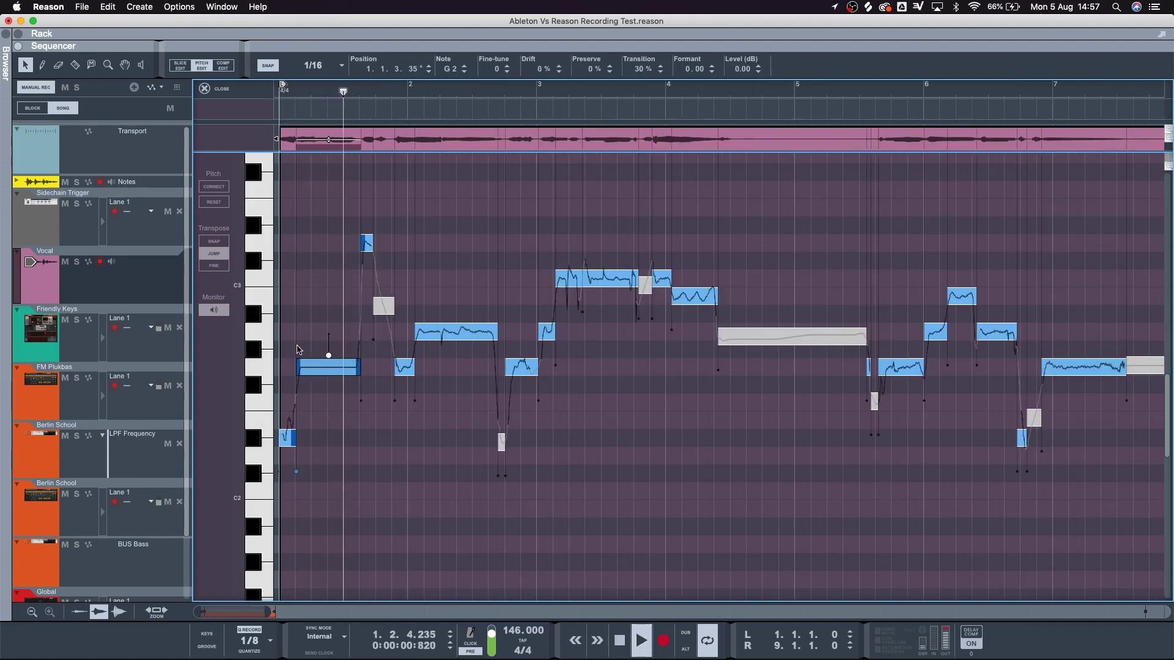
key(space)
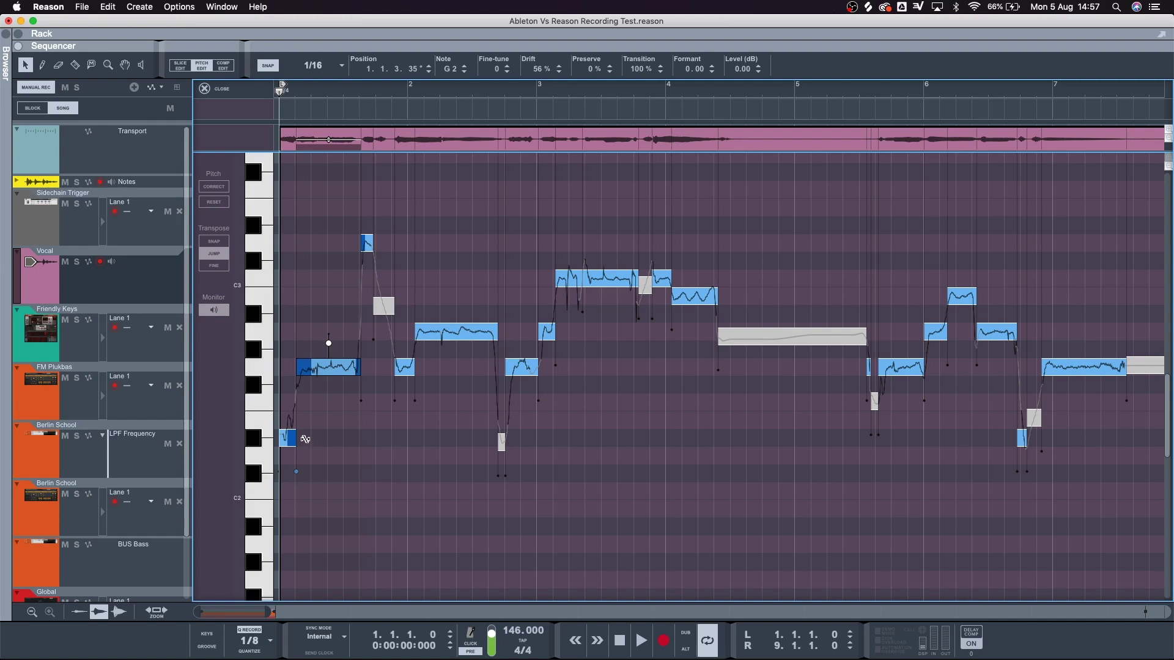
key(space)
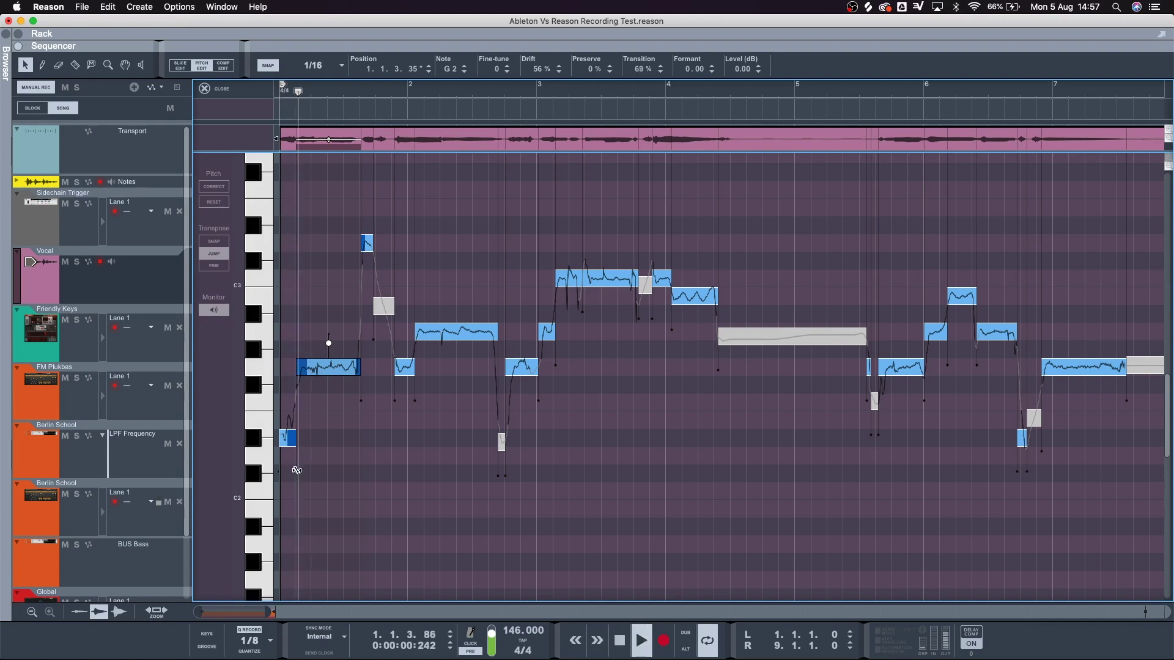
key(space)
click(498, 480)
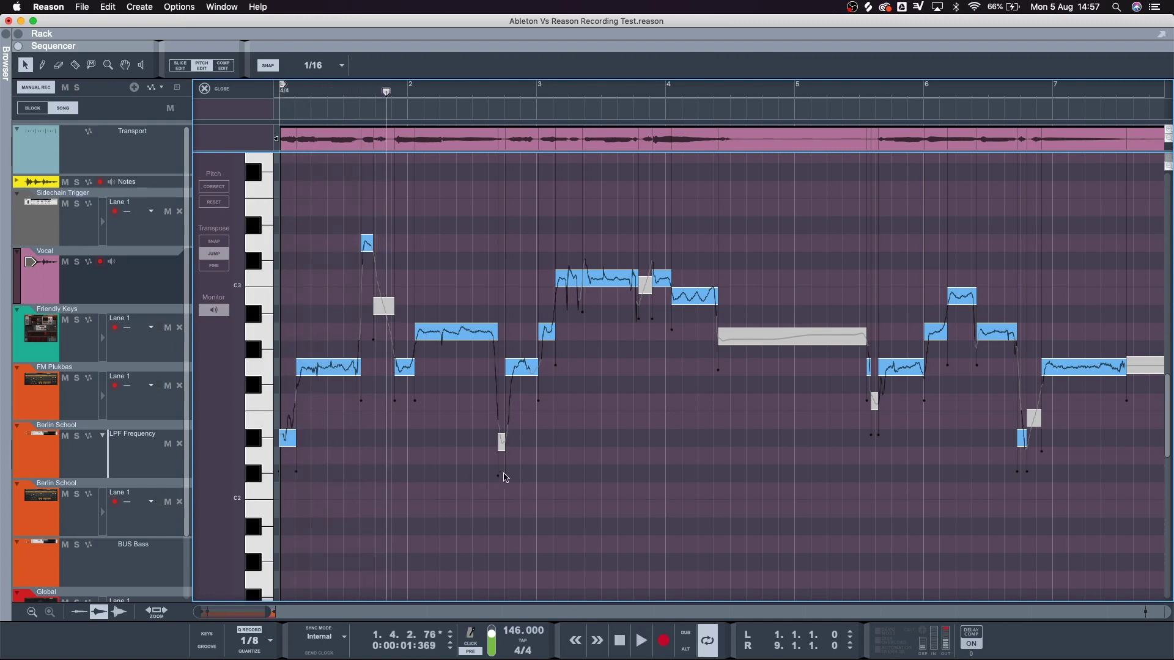
- Set the long C3 note in bar 3 to 41% transition and 52% drift, and play the opening
click(588, 281)
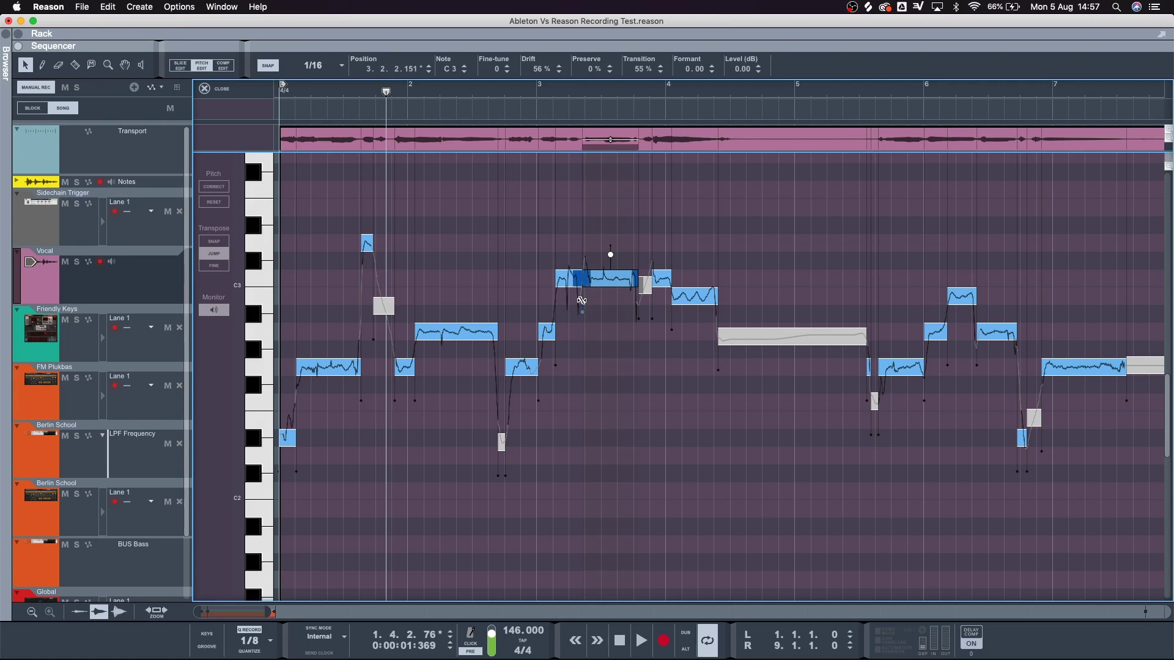
drag(581, 310, 582, 313)
key(space)
key(space)
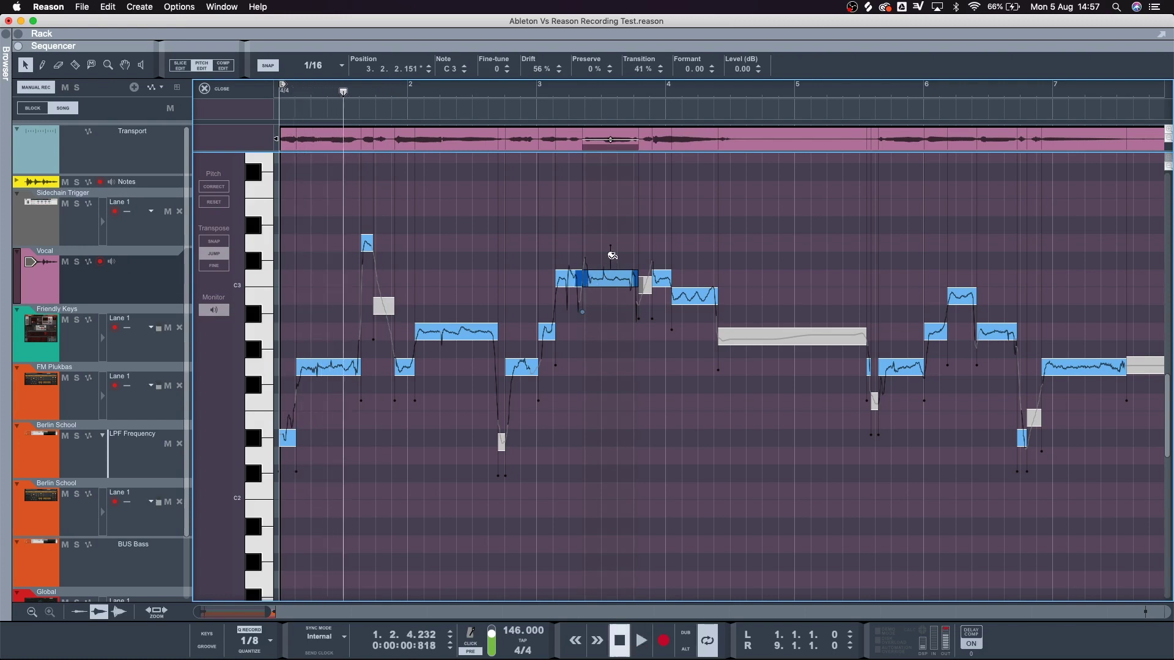
scroll(582, 148, up, 4)
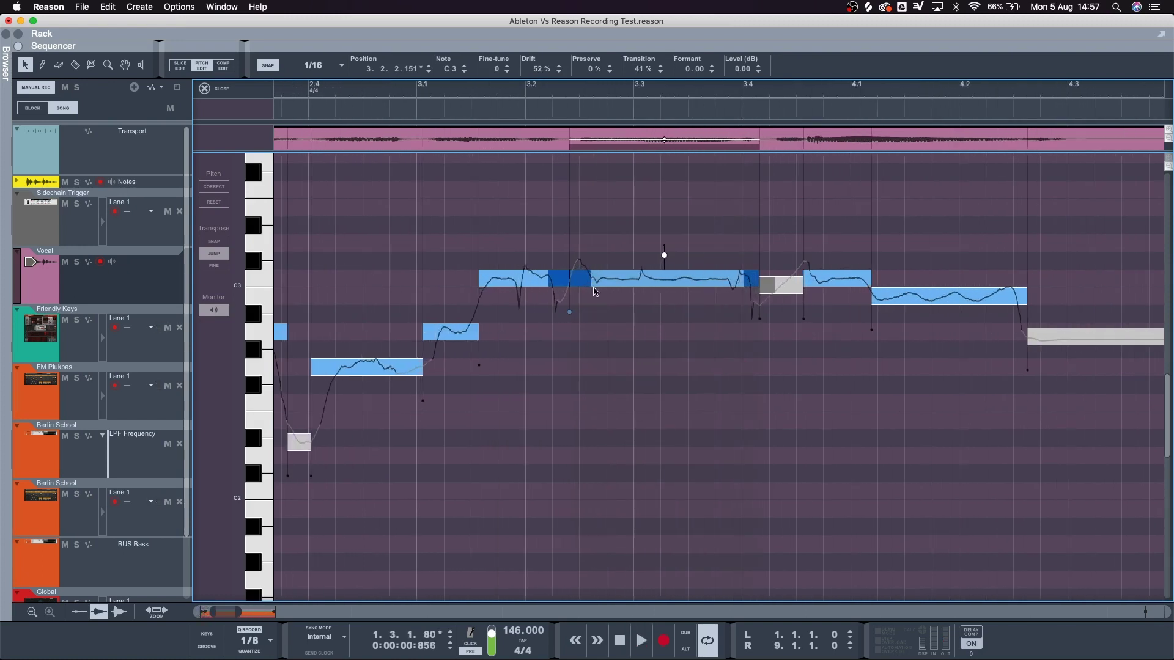
- Split the bar 3 C3 notes at 3.2.4 and 3.2.2, set the new short pieces to 0% drift, and play the vocal
alt+click(614, 282)
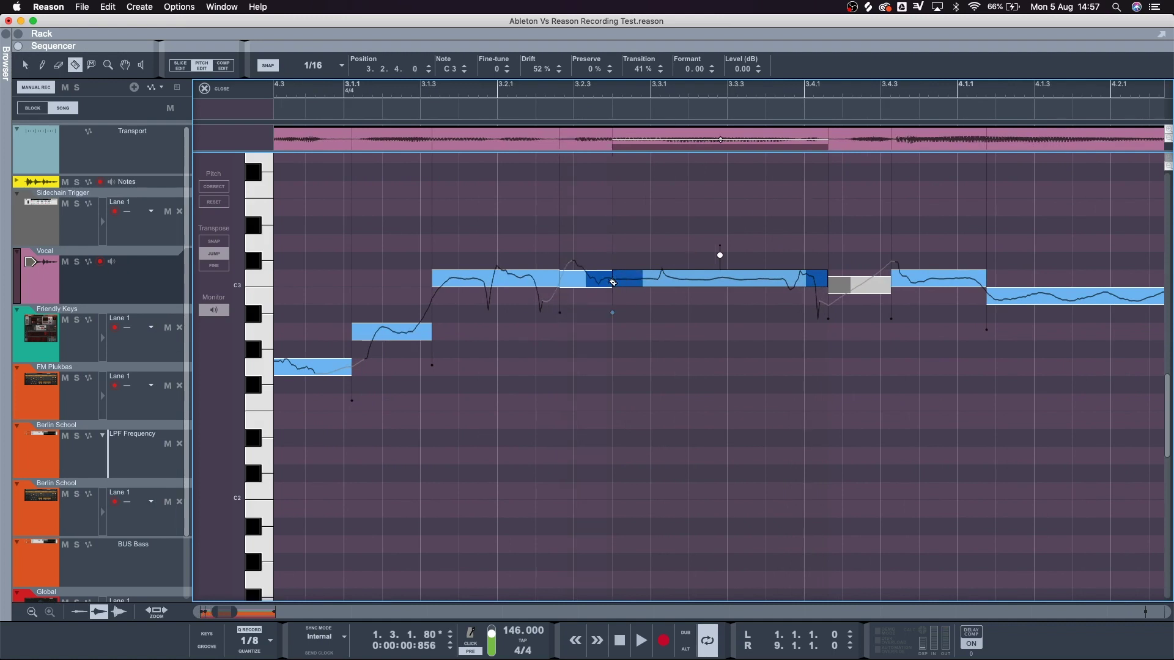
click(578, 280)
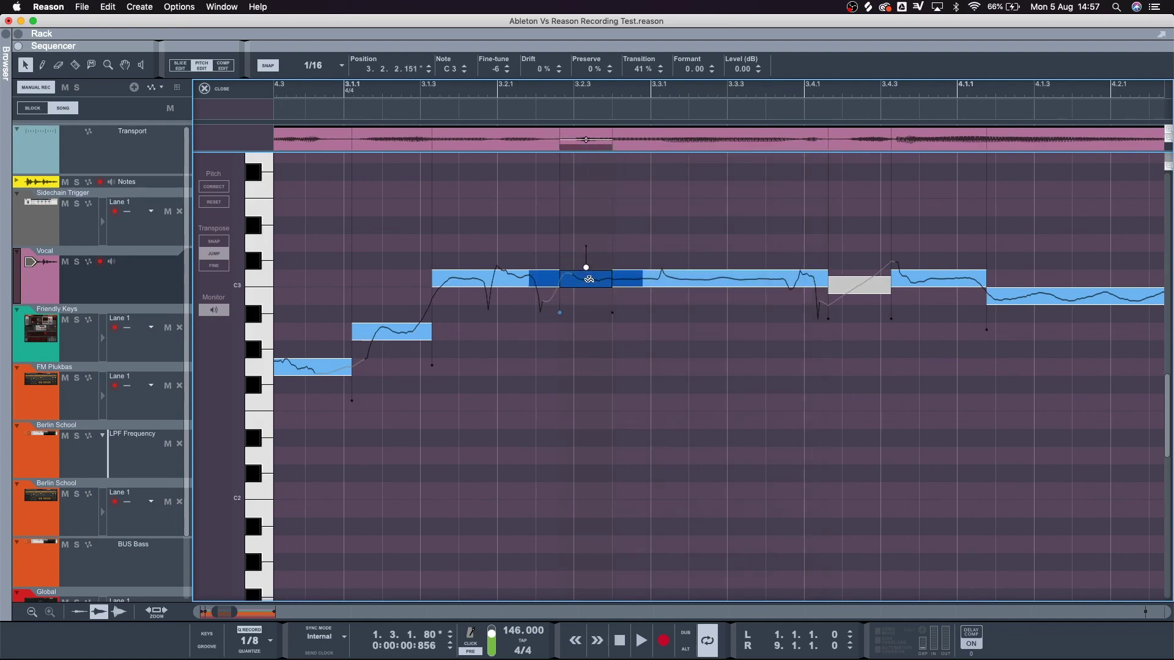
alt+click(529, 282)
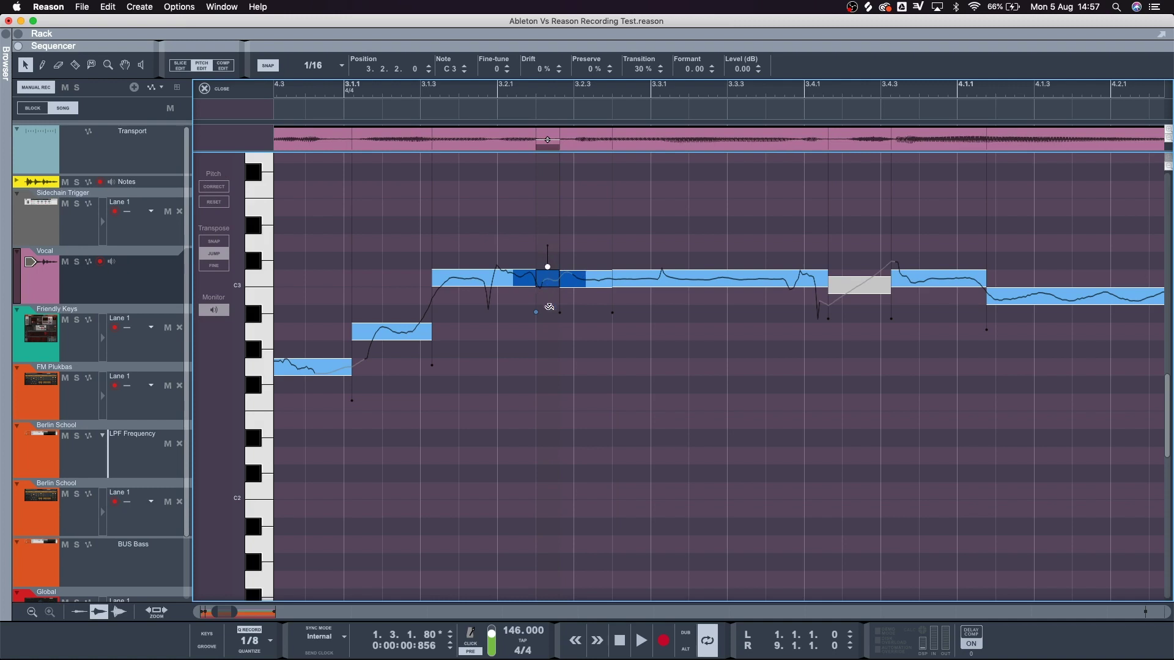
key(q)
key(space)
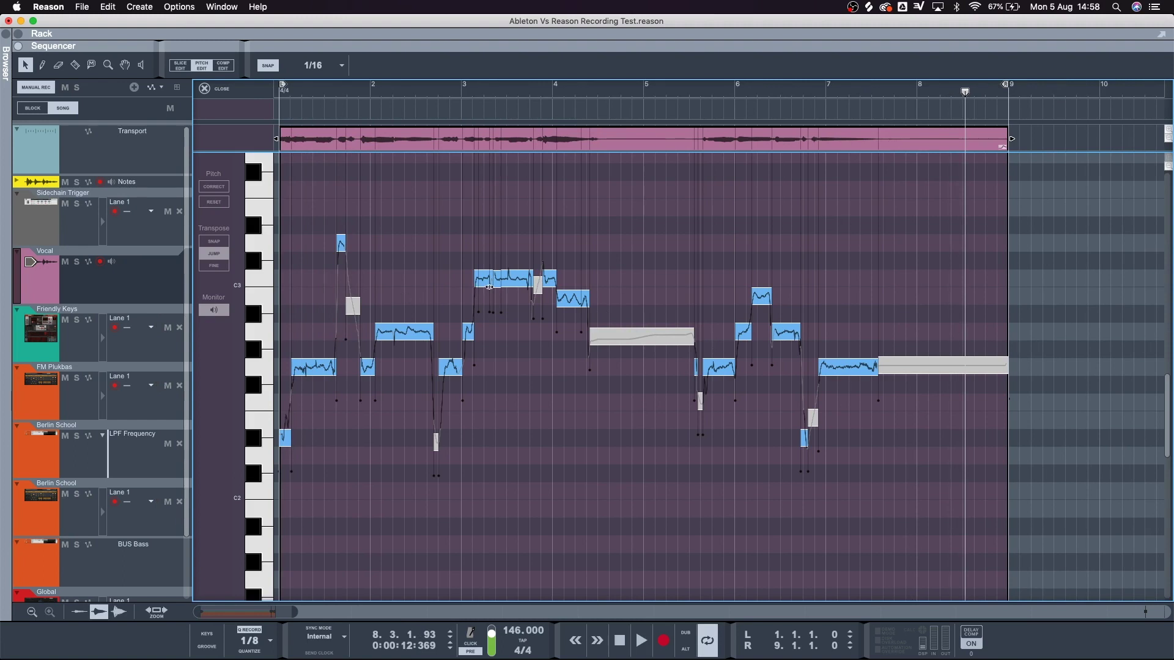
- Inspect the settings of the long A2 note in bar 2, clear the selection, and play the vocal up to bar 3
click(418, 328)
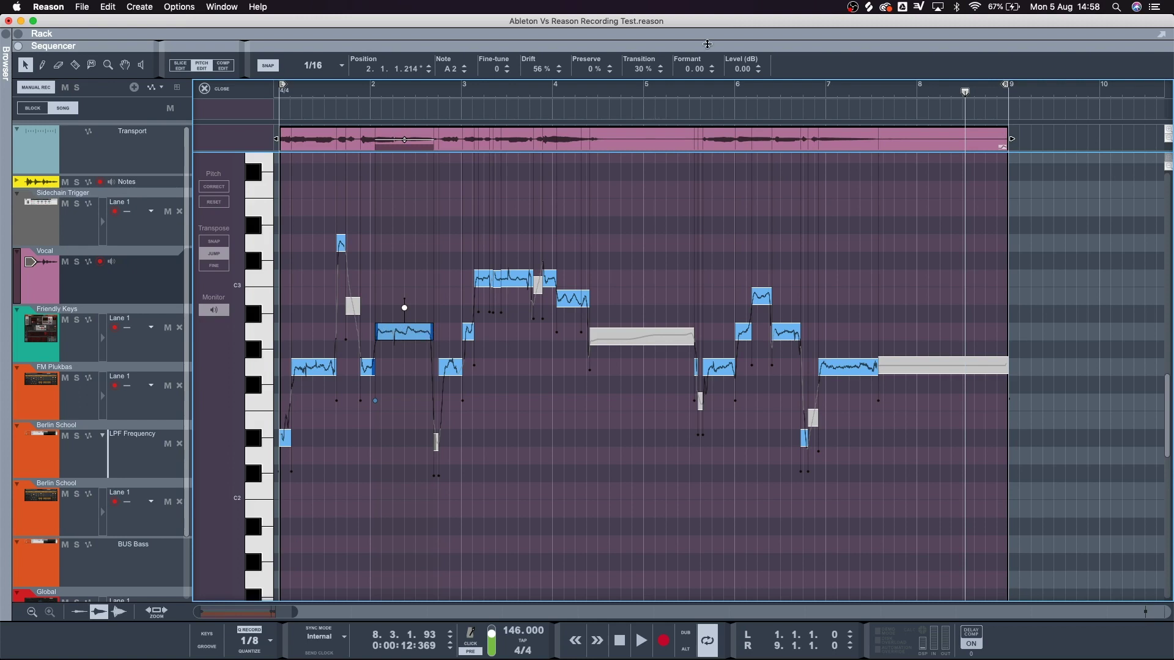
click(660, 191)
key(space)
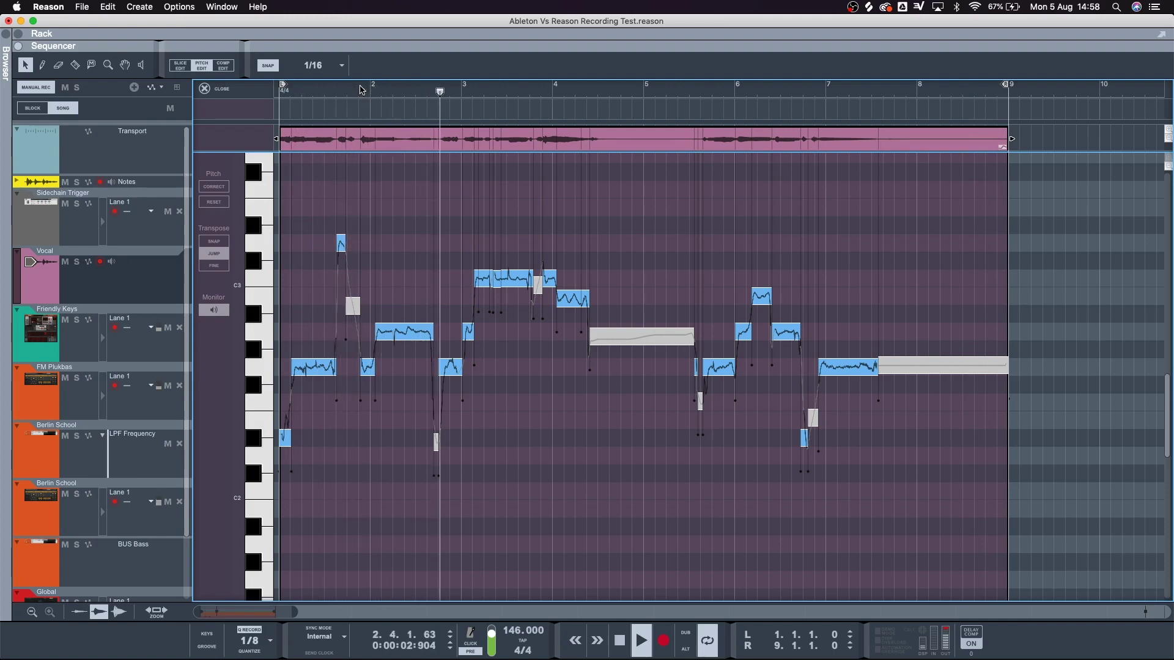
key(space)
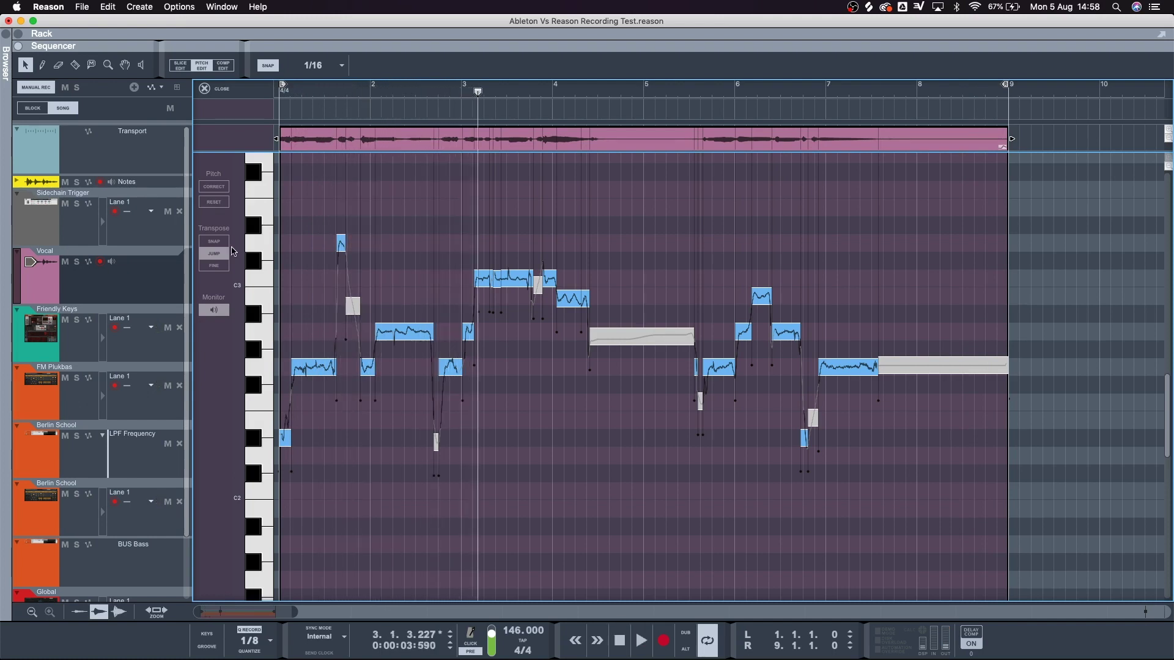
- Toggle solo on the Vocal track and listen to the vocal again
click(77, 261)
key(space)
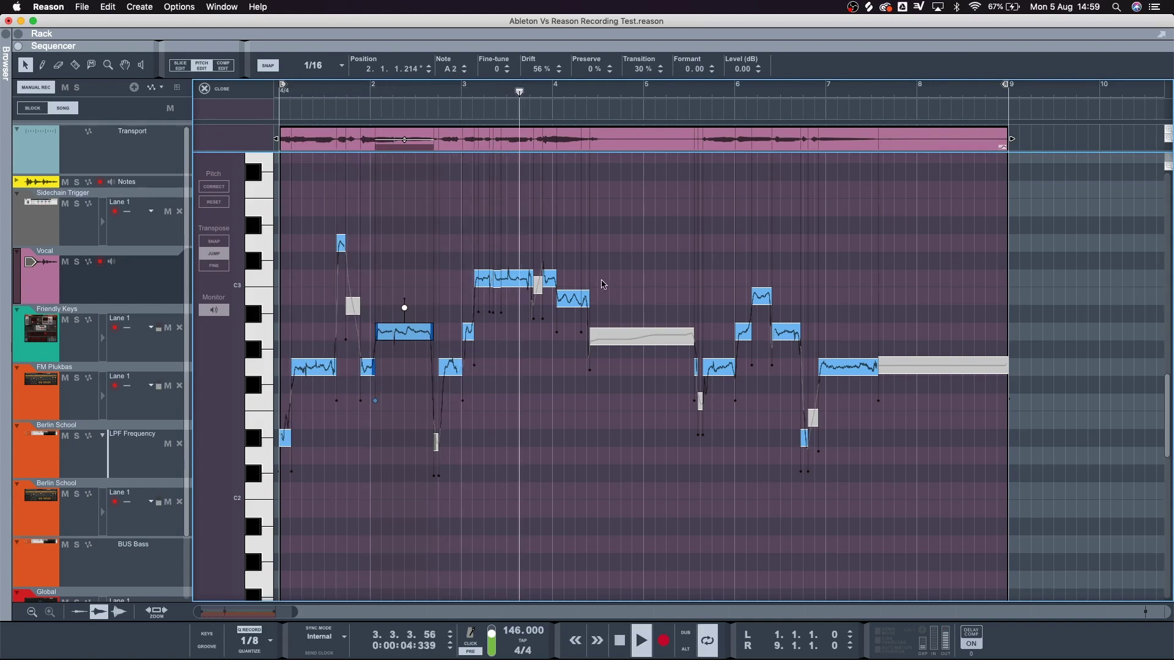
key(space)
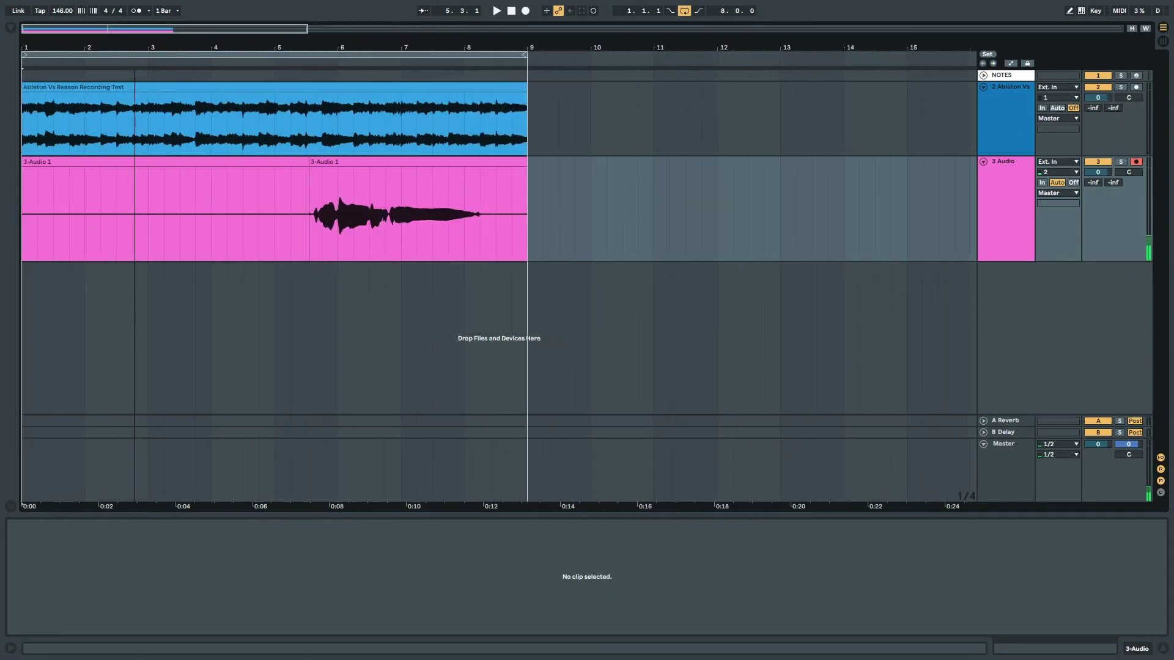
- Switch to Ableton Live, solo the backing track, and play its opening
key(minus)
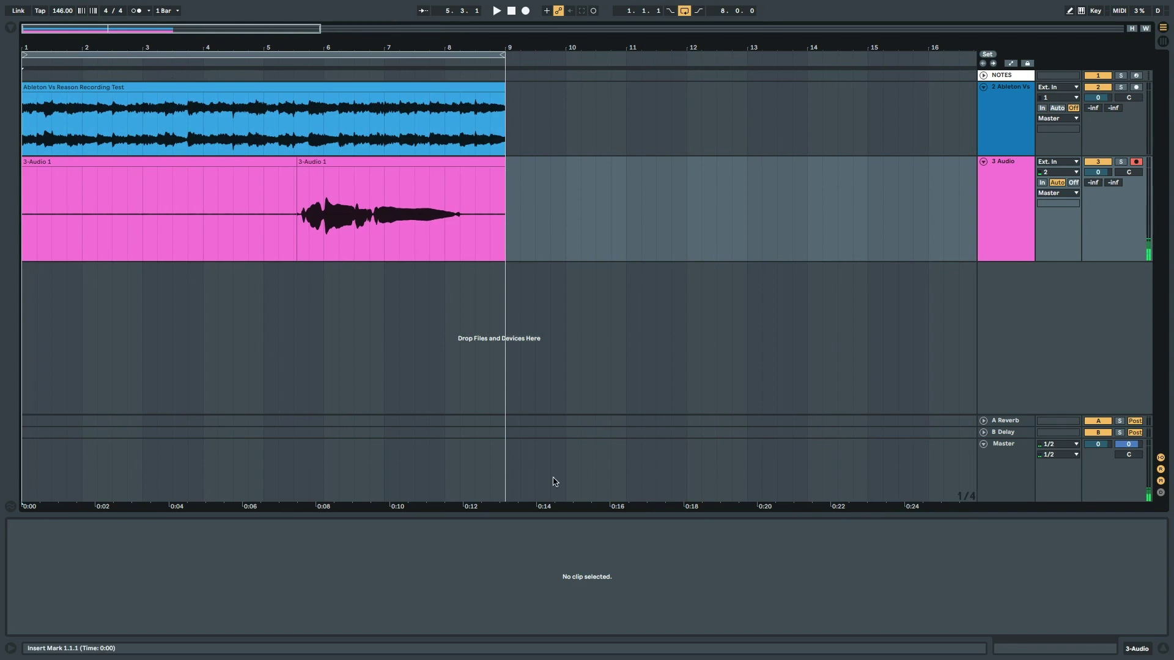
click(1019, 120)
key(space)
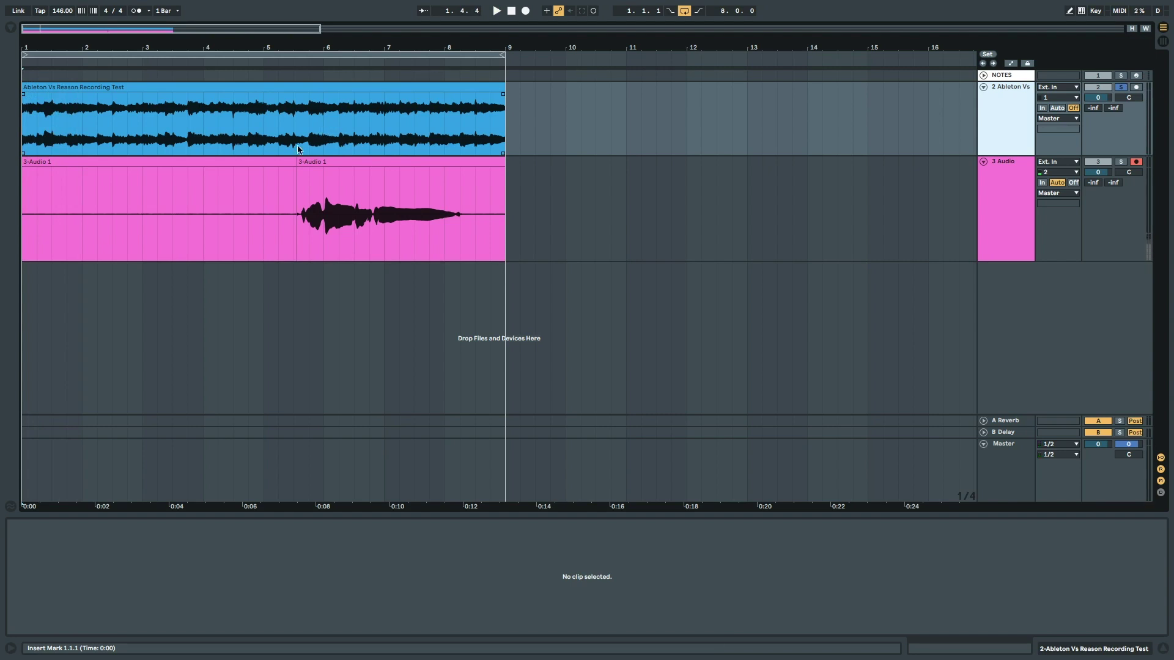
- Undo the last recording changes on the 3 Audio track to restore the full vocal clip over bars 1 to 8
drag(34, 42, 34, 55)
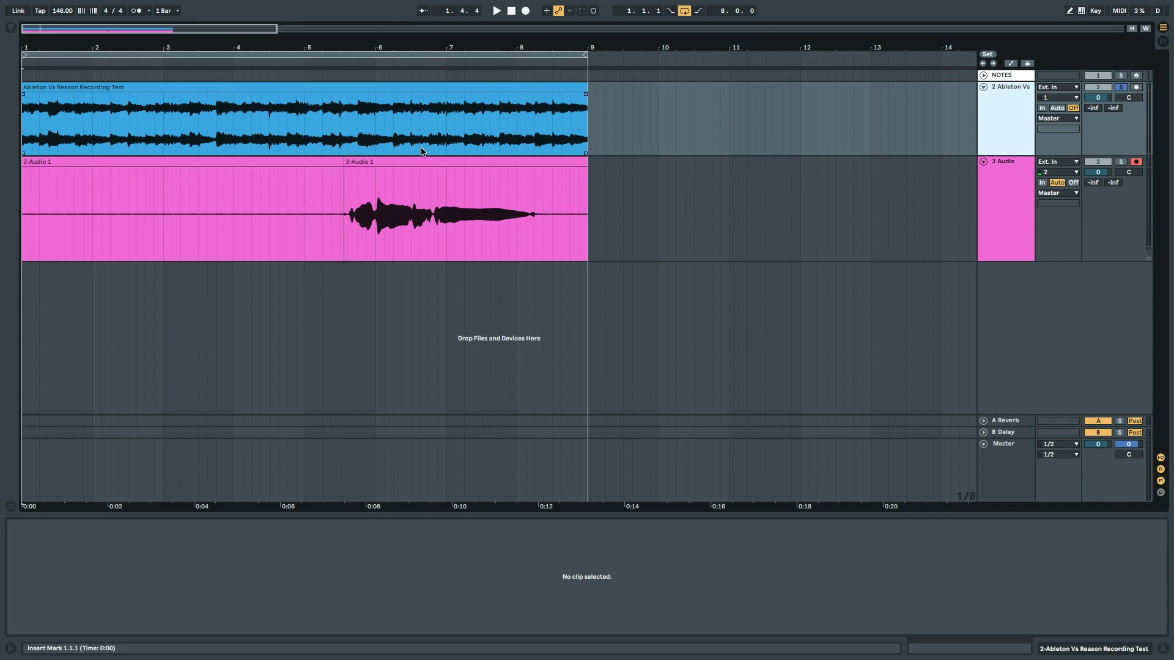
click(396, 162)
click(333, 162)
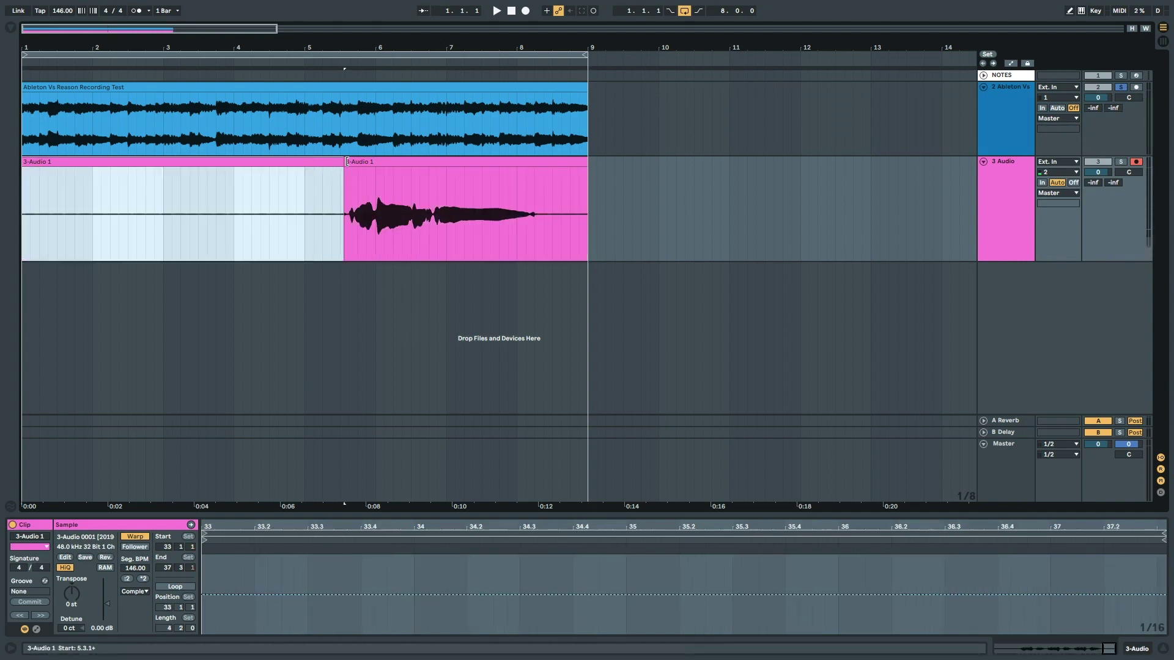
key(ctrl+z)
key(ctrl+z)
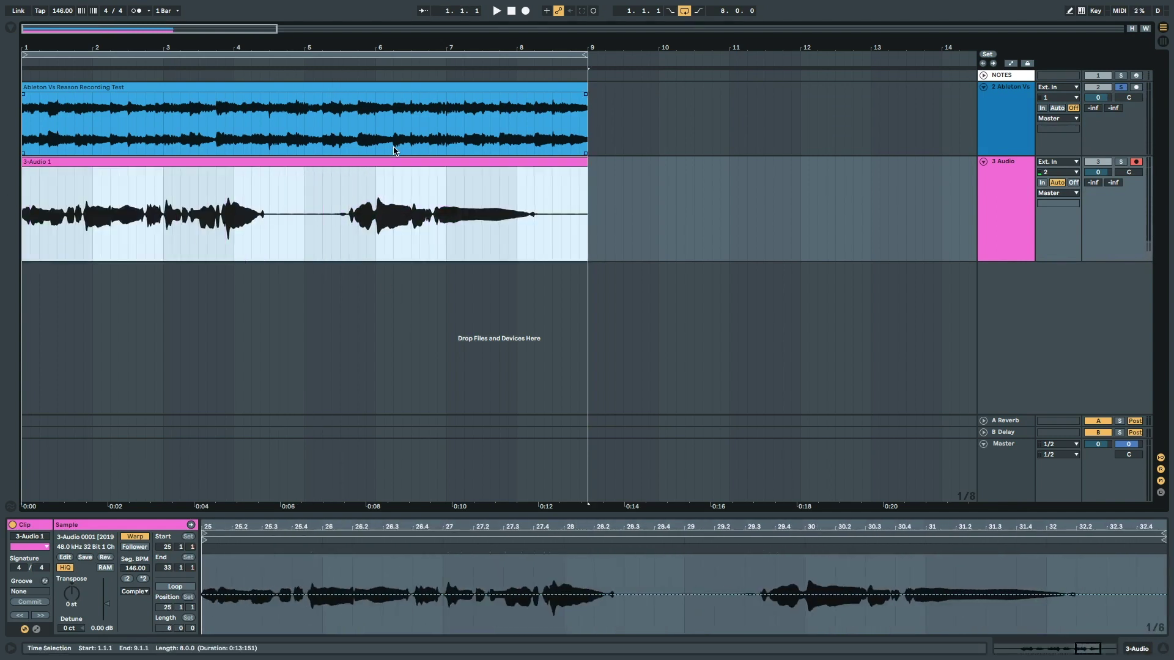
- Play the vocal with the backing track and enlarge the clip's sample view to show all recorded takes
click(278, 186)
key(space)
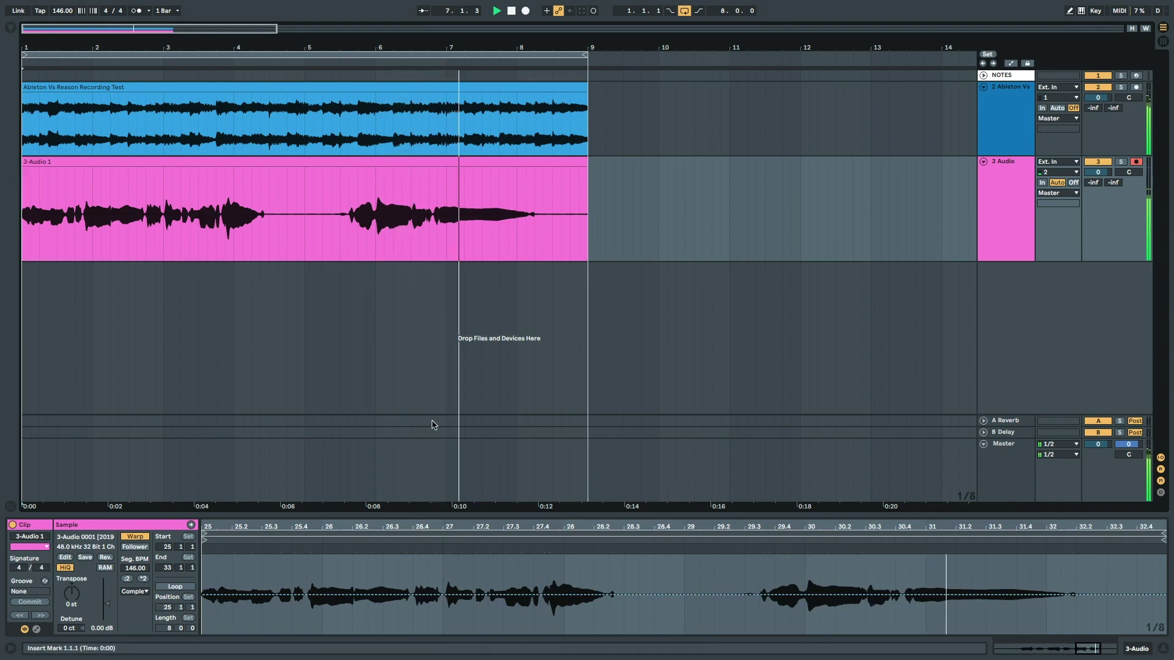
drag(511, 514, 505, 410)
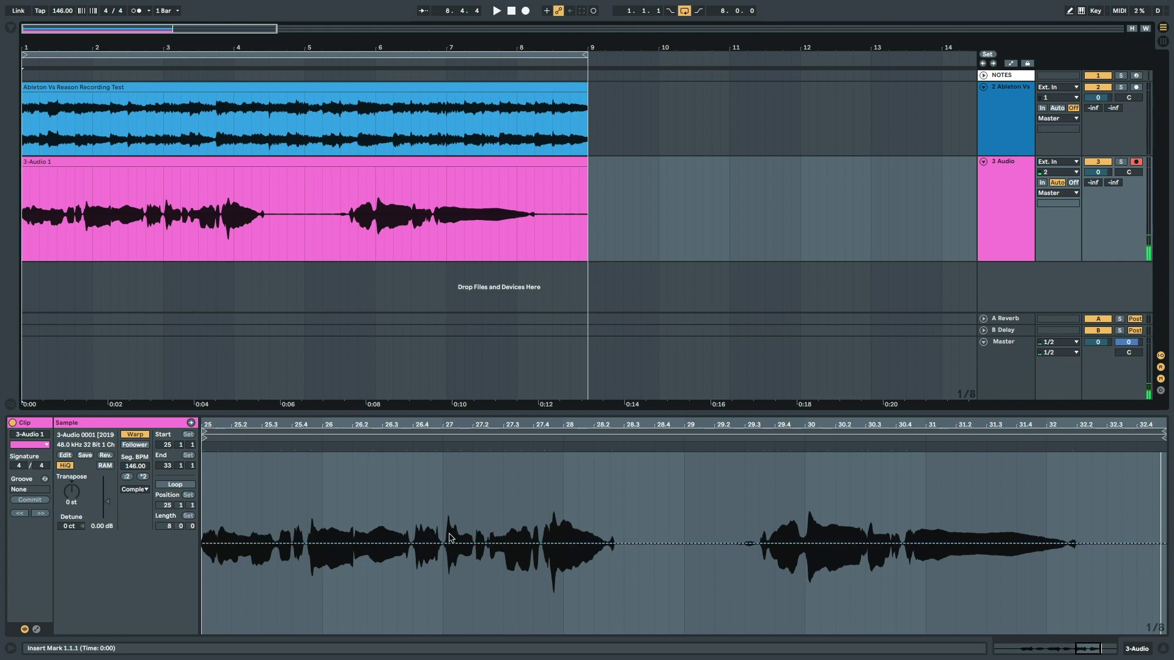
scroll(1008, 581, left, 3)
scroll(990, 574, right, 5)
drag(808, 423, 808, 400)
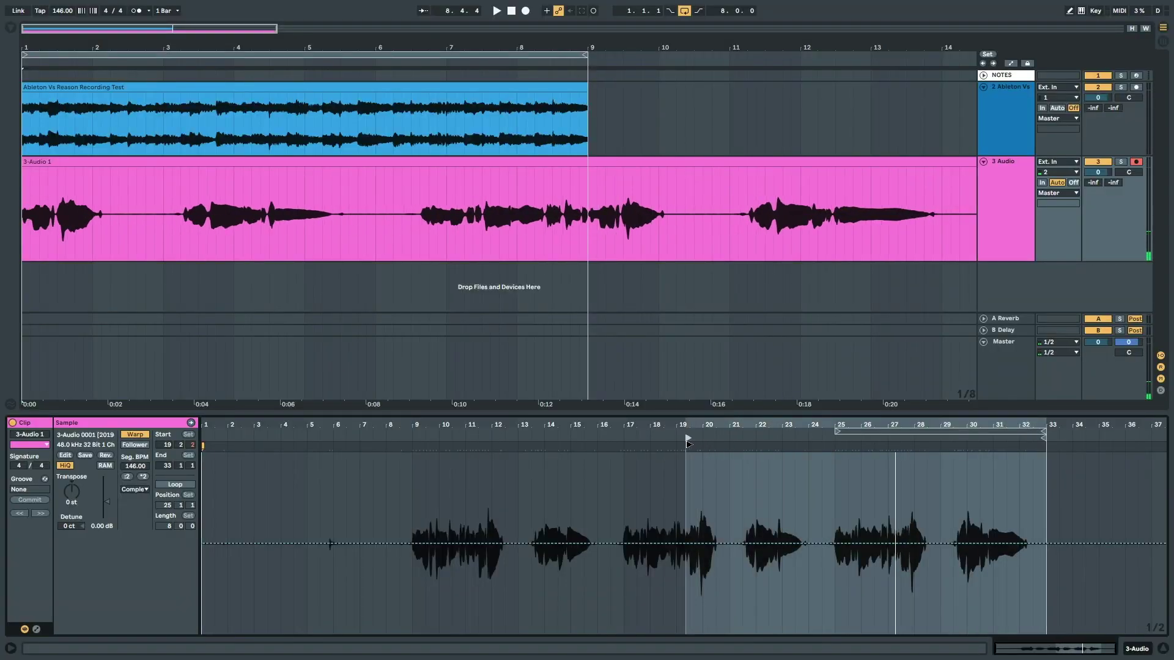
- Try isolating the middle take by setting the clip's start to bar 17 and end to bar 25, and undo both changes
drag(687, 438, 624, 439)
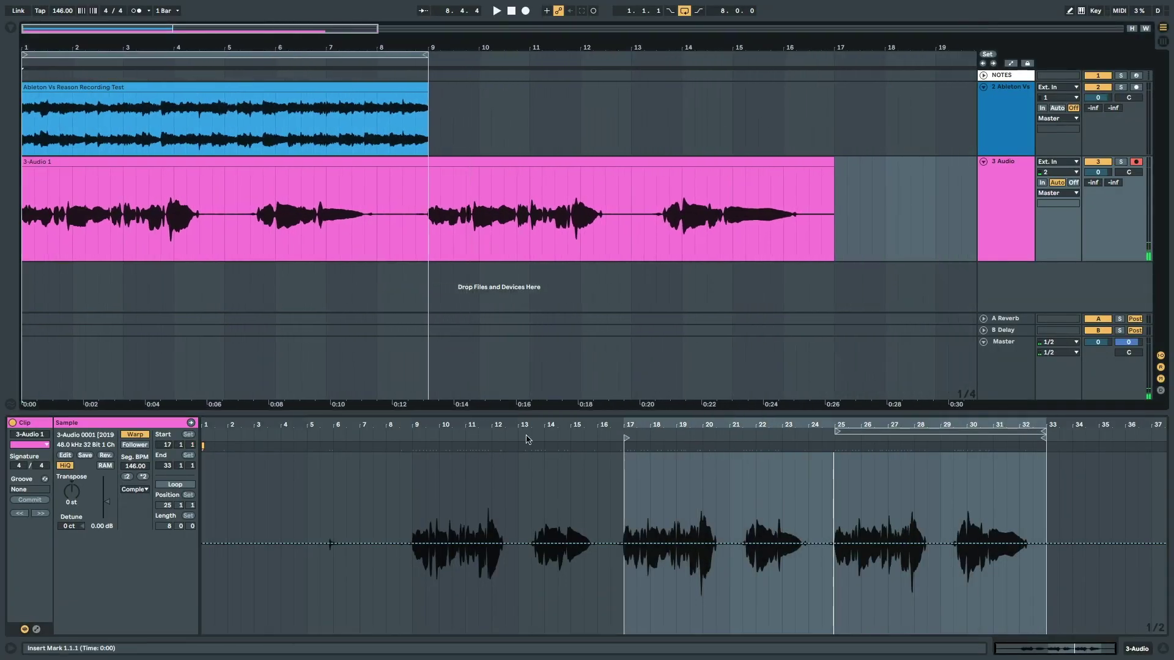
drag(1042, 448, 832, 451)
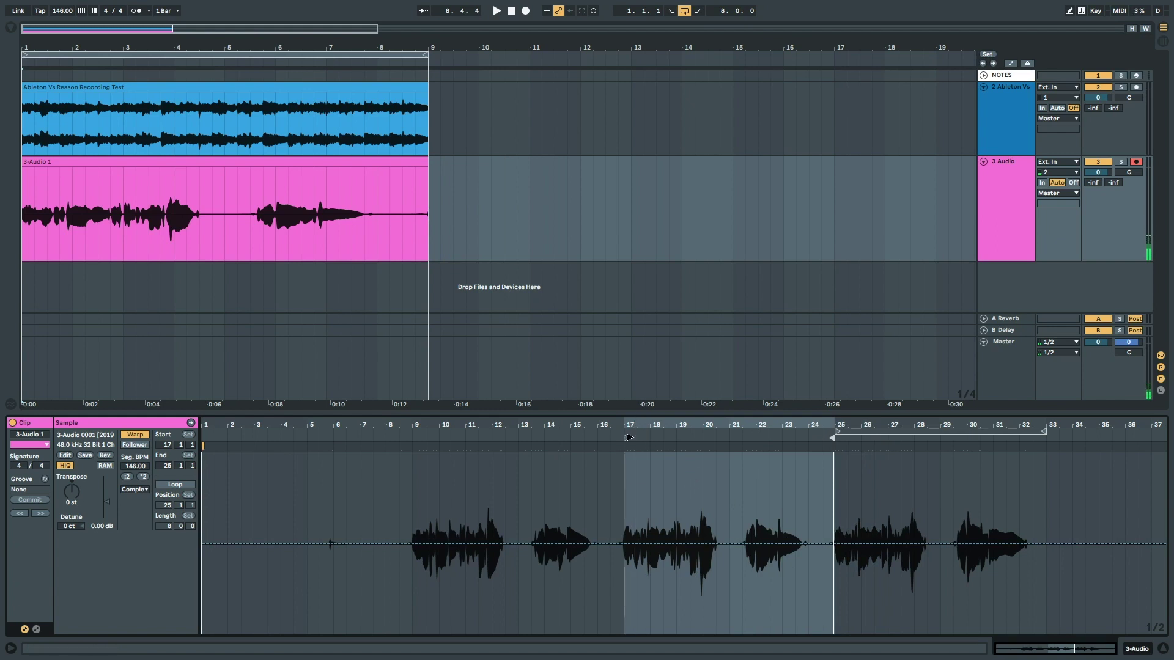
key(ctrl+z)
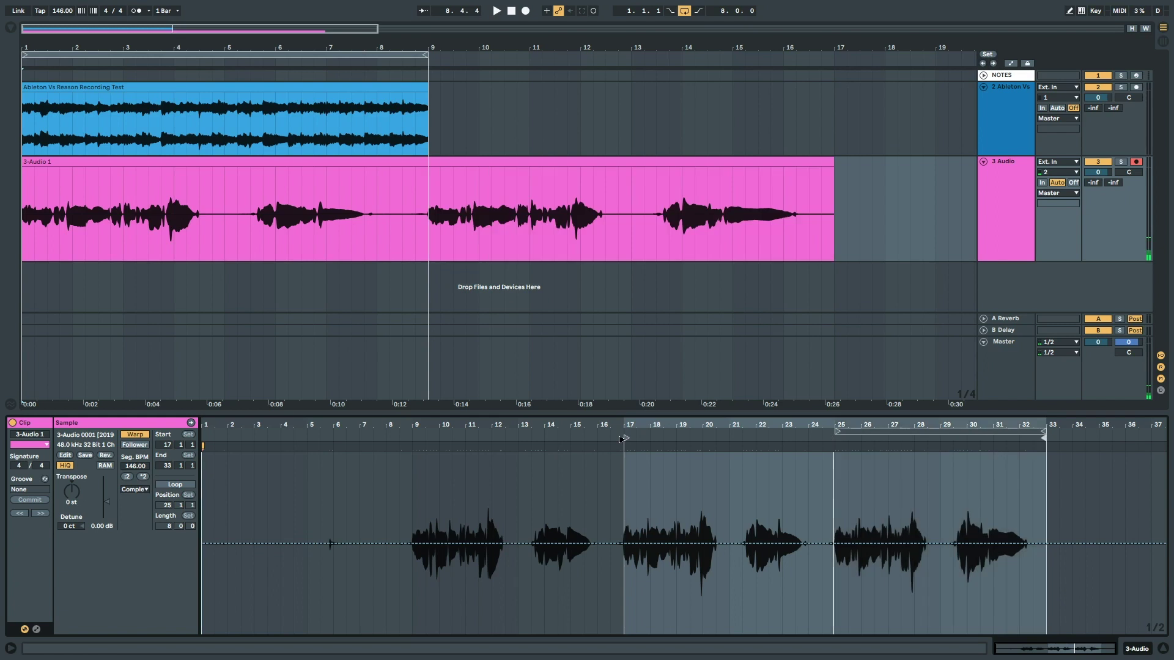
key(ctrl+z)
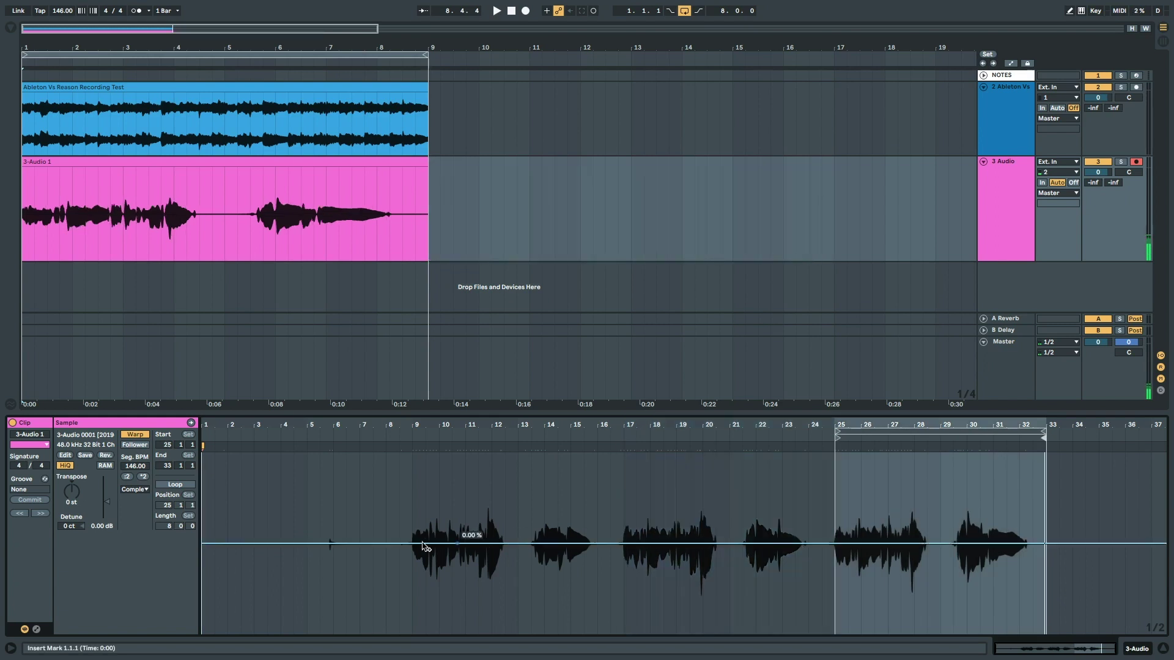
- Turn on looping for the vocal clip and bring in the earlier takes by moving its start to bar 17 and to bar 9
click(175, 484)
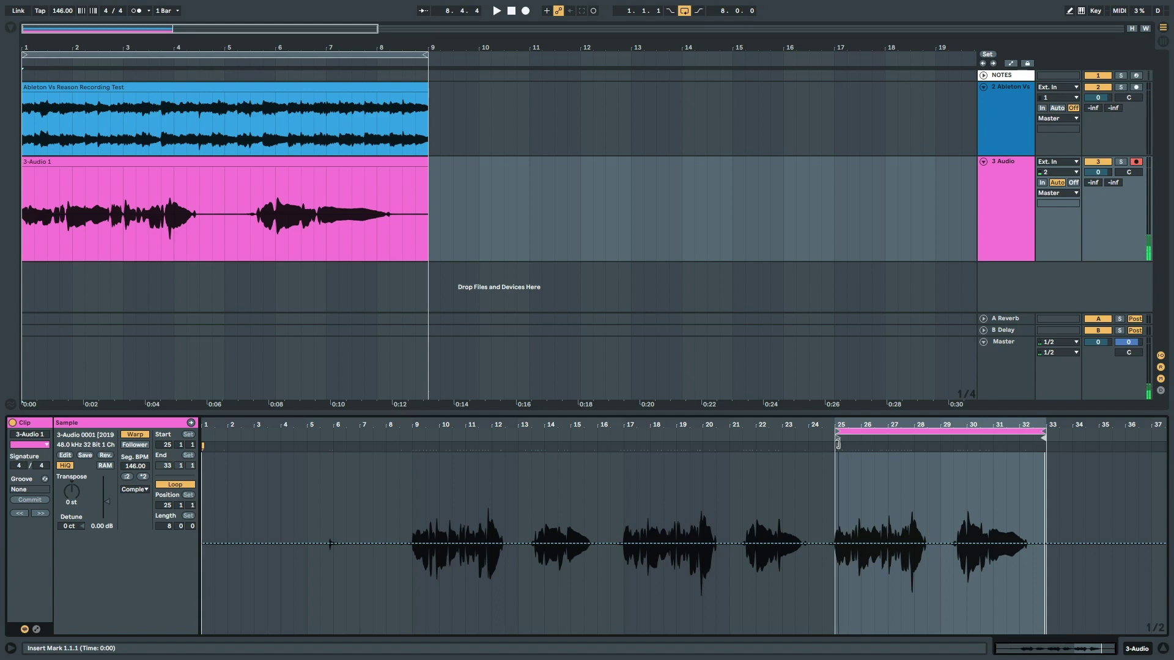
drag(837, 438, 624, 446)
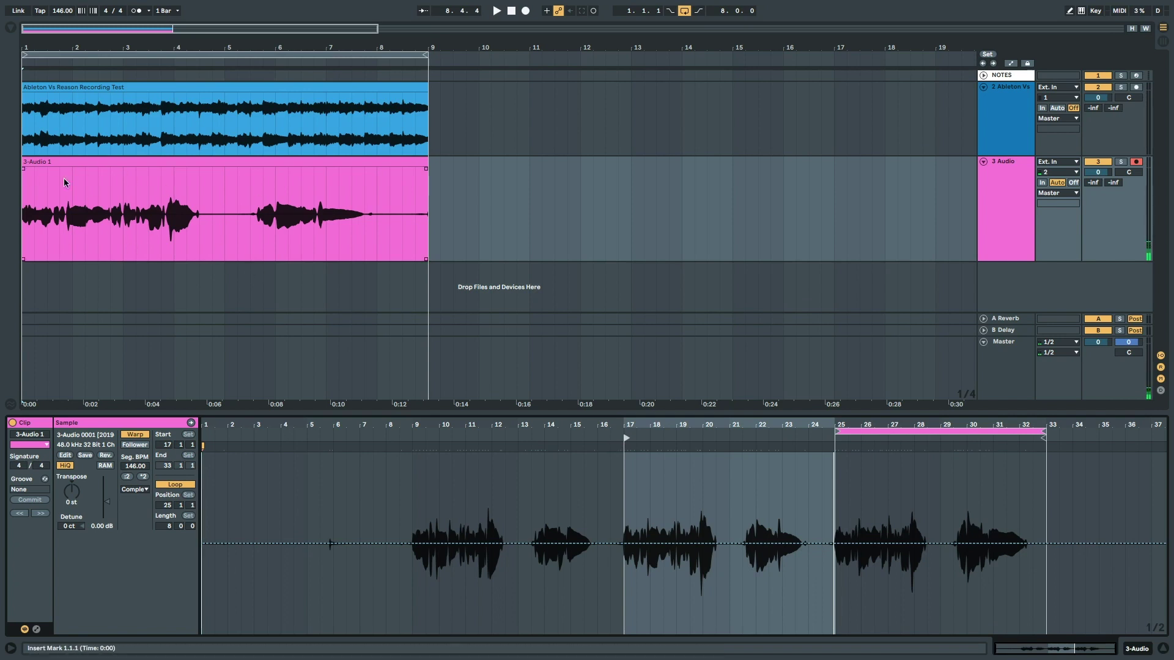
drag(625, 438, 413, 451)
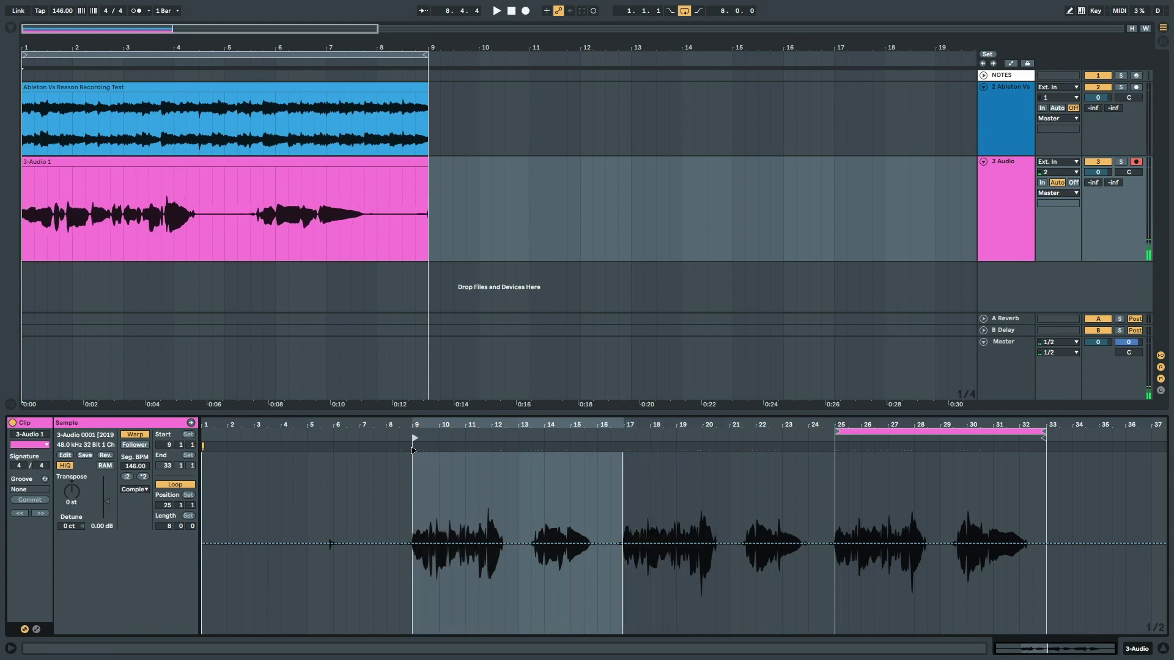
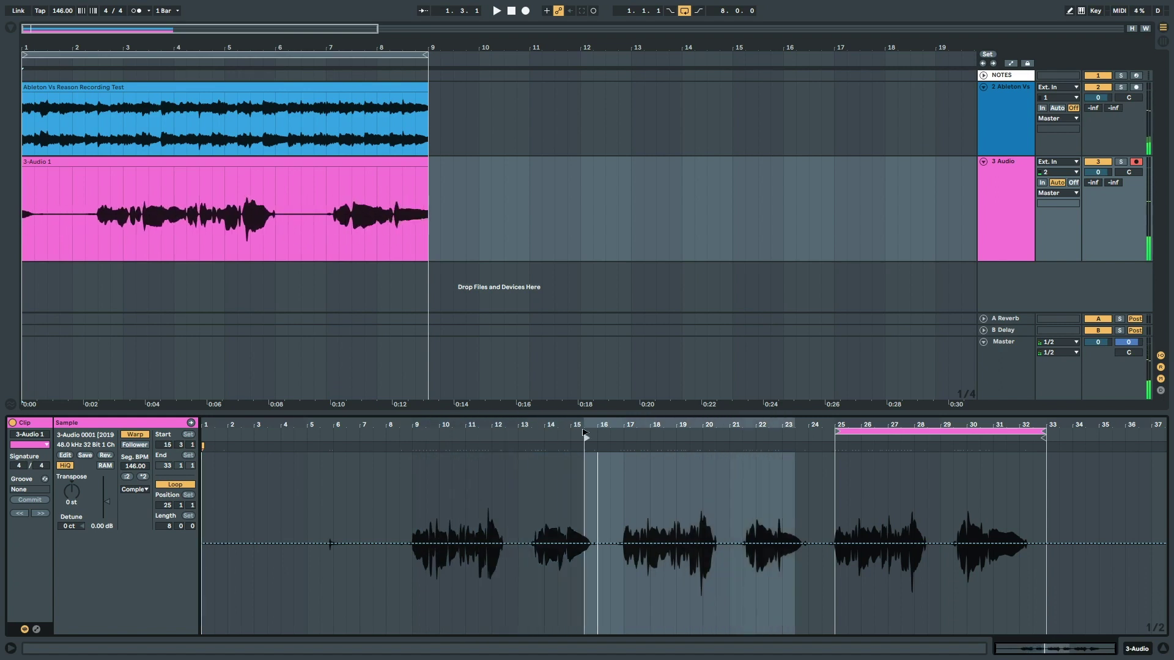
- Compare the takes during playback from clip starts at bars 17, 25 and 9, leaving the start at bar 9
key(space)
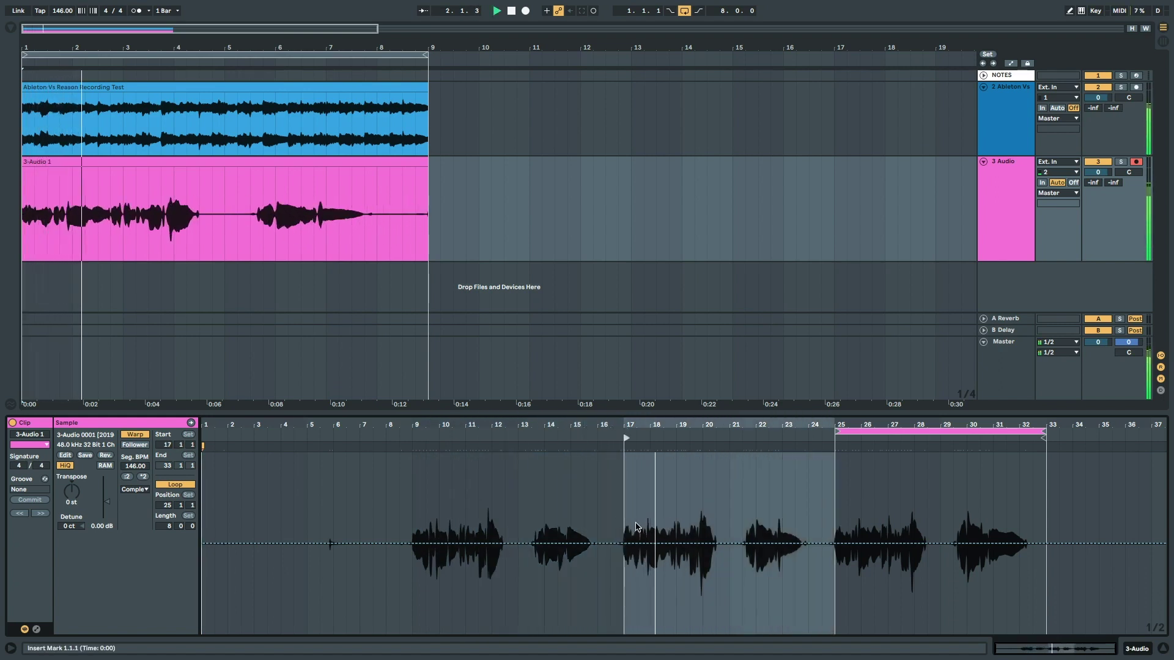
drag(625, 437, 837, 439)
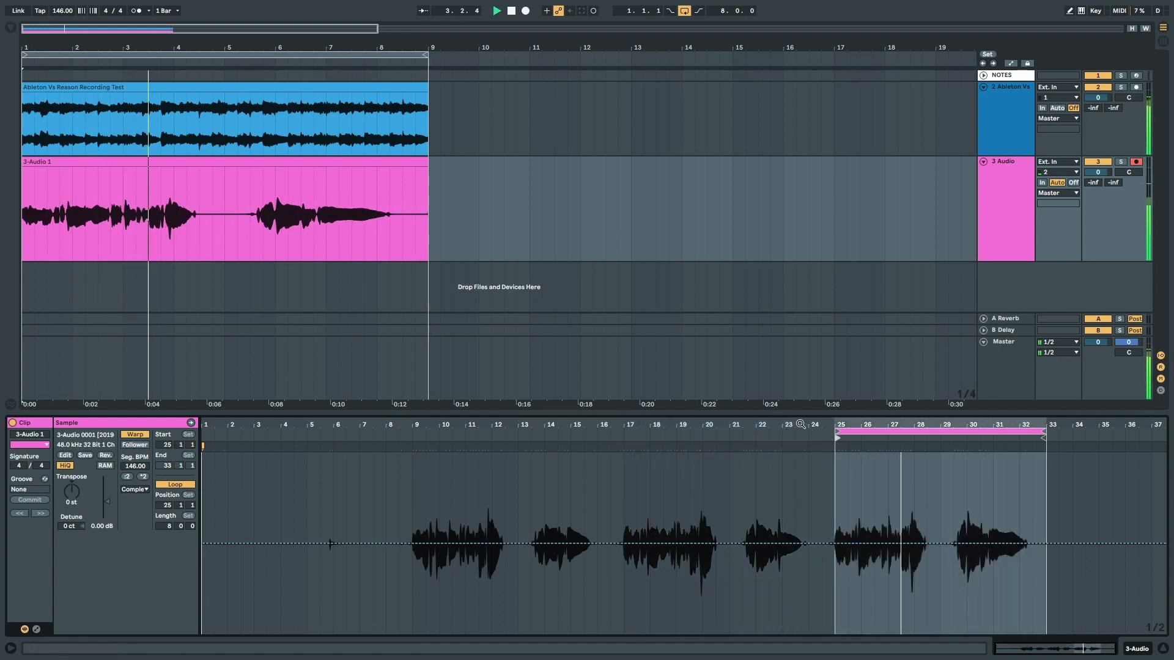
mouse_move(837, 438)
mouse_down()
mouse_move(413, 438)
mouse_move(414, 483)
mouse_up()
key(space)
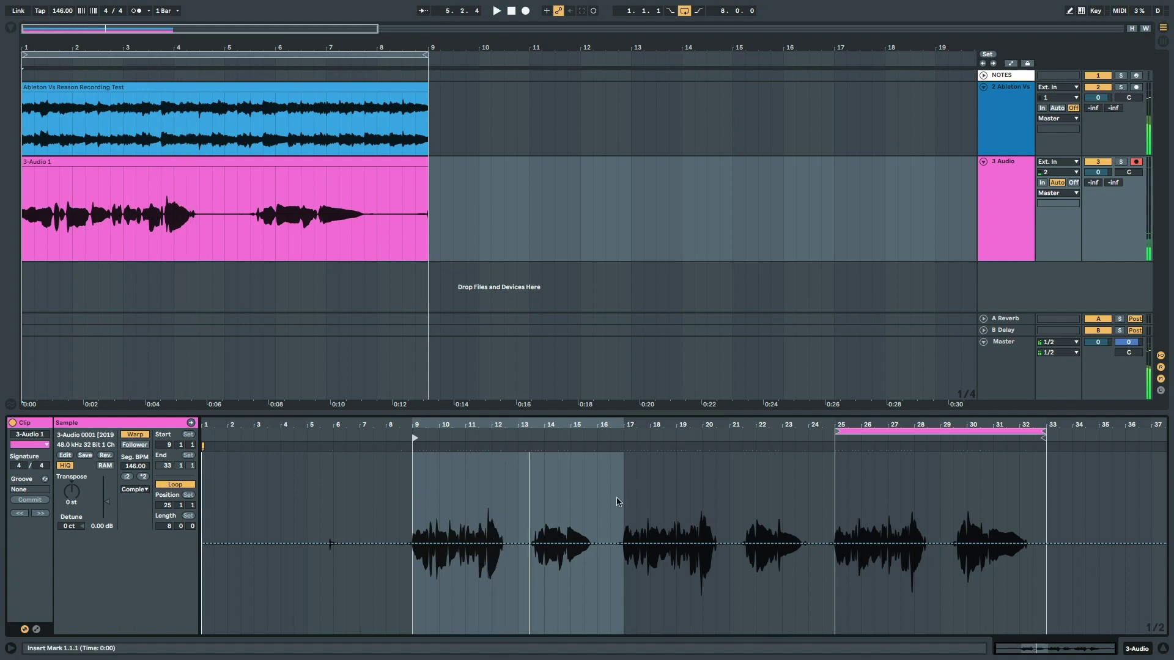
- Listen to the opening phrase of the vocal using the take that starts at bar 9
key(space)
mouse_move(414, 438)
mouse_down()
mouse_move(837, 435)
mouse_move(455, 440)
mouse_move(427, 484)
mouse_move(414, 481)
mouse_up()
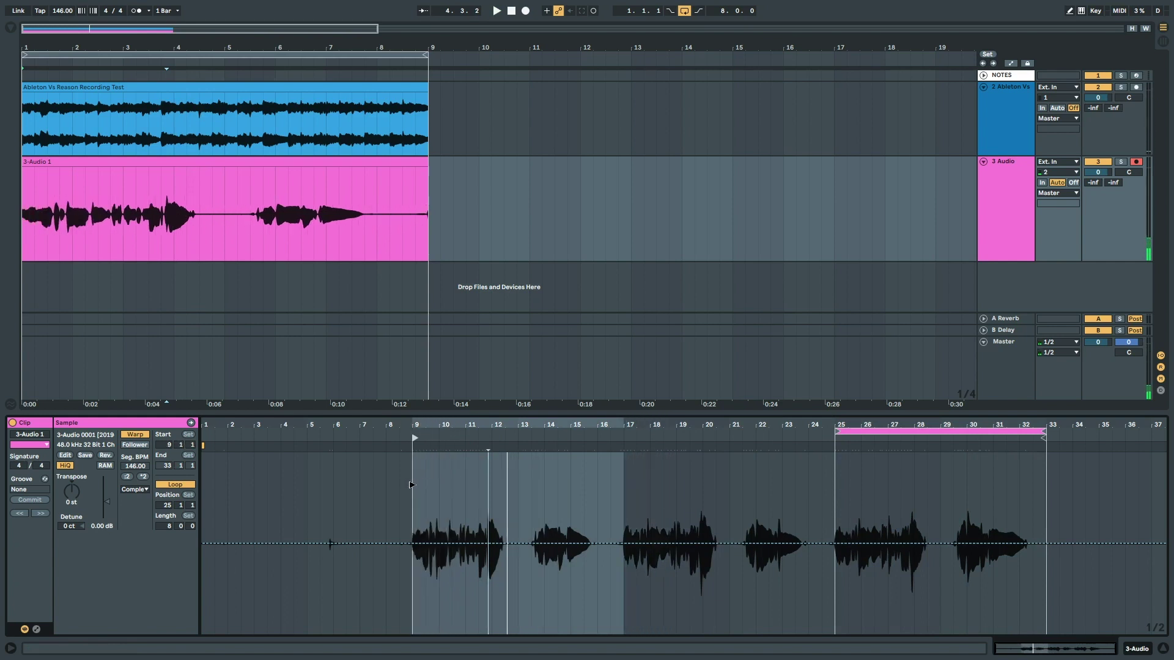
key(space)
key(space)
- Split the vocal clip at 3.4.2 and 4.3.1 to isolate the end of the first phrase
mouse_move(333, 47)
mouse_down()
mouse_move(334, 61)
mouse_move(333, 47)
mouse_up()
drag(418, 245, 692, 232)
key(ctrl+e)
key(minus)
key(minus)
key(minus)
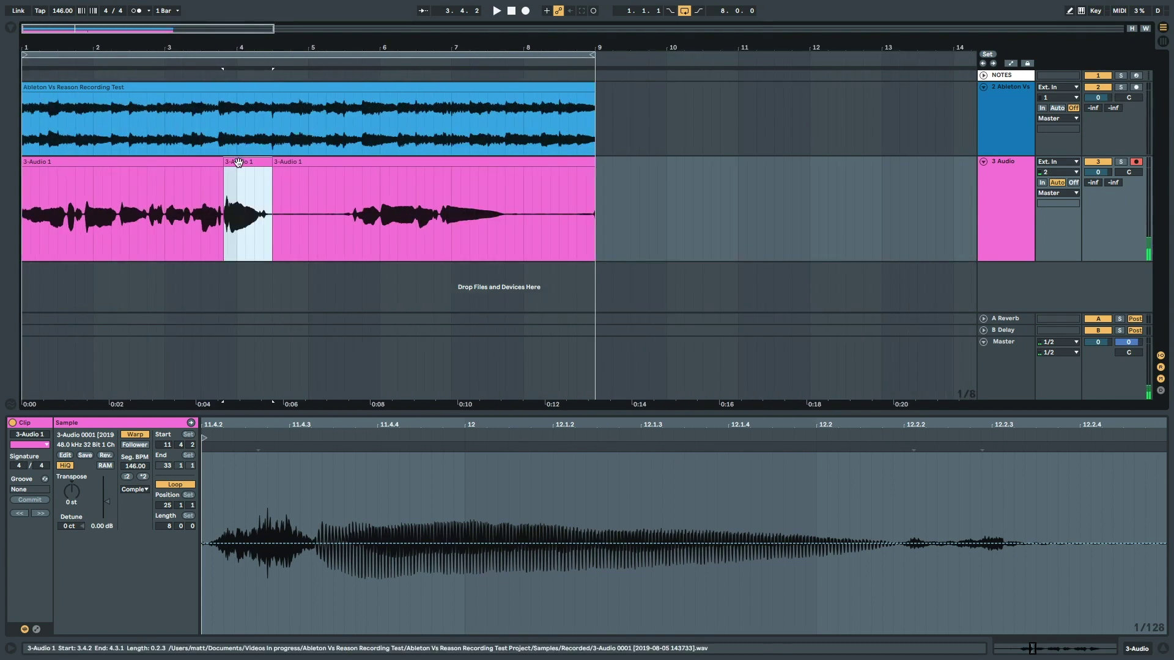
- Audition the split section from the middle take and the last take, leaving its start at 27.4.2
drag(506, 421, 468, 526)
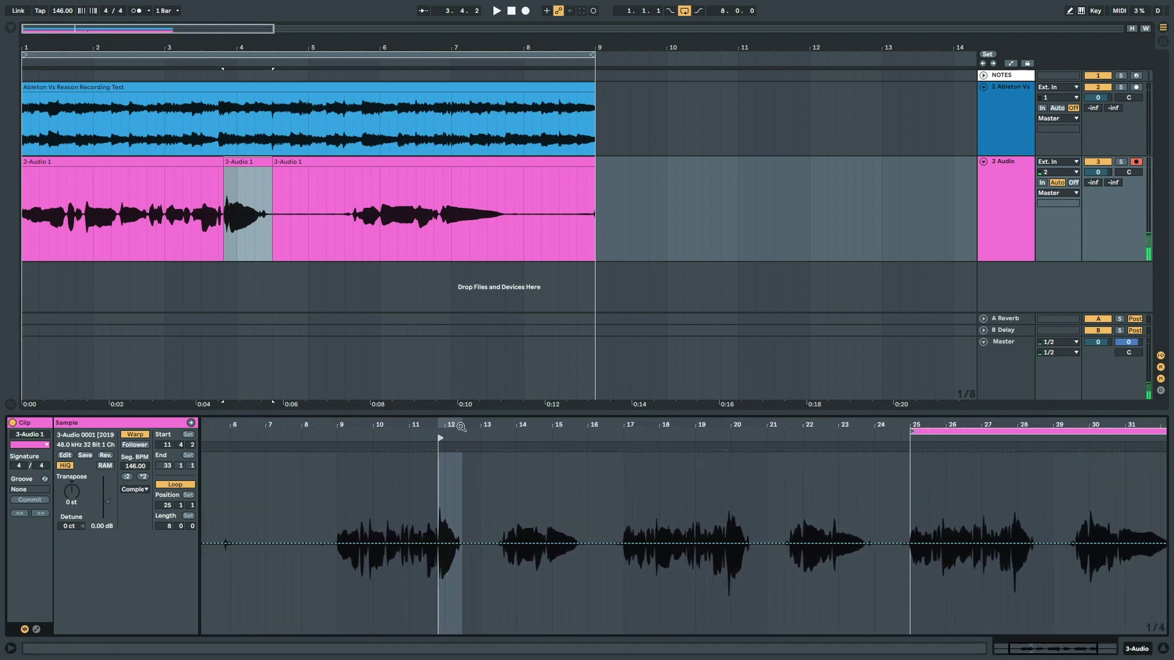
mouse_move(439, 441)
mouse_down()
mouse_move(737, 444)
mouse_move(727, 450)
mouse_up()
key(space)
mouse_move(728, 438)
mouse_down()
mouse_move(924, 443)
mouse_move(911, 458)
mouse_up()
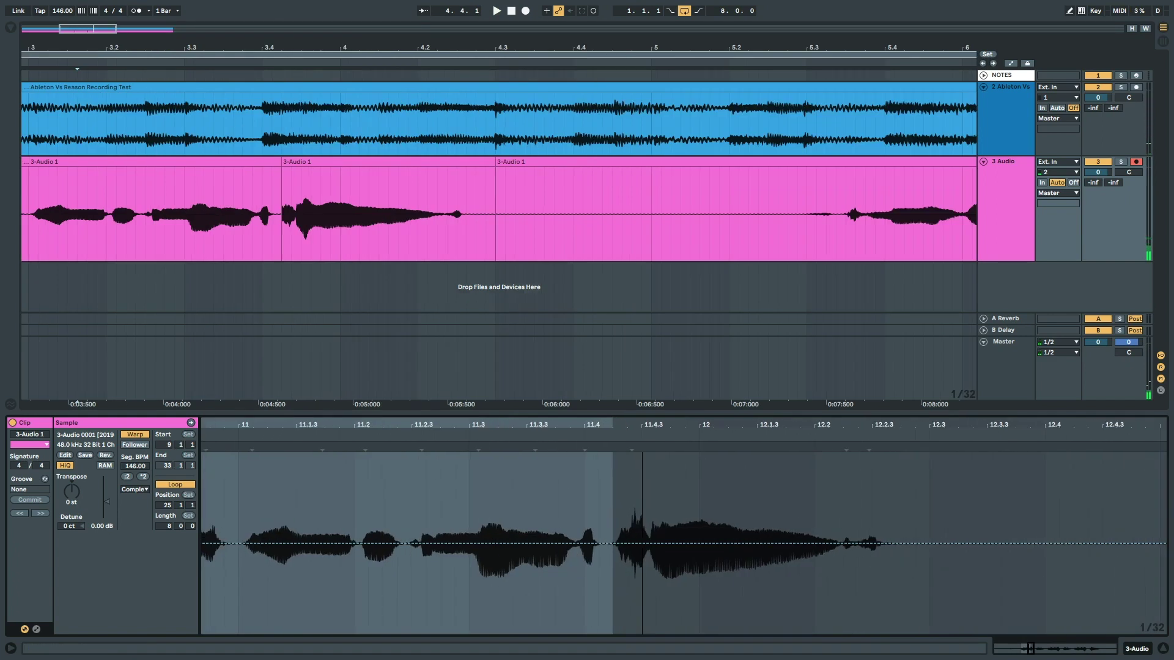
- Nudge the split section's start marker slightly earlier in the last take to include the beginning of the word
key(minus)
key(minus)
key(minus)
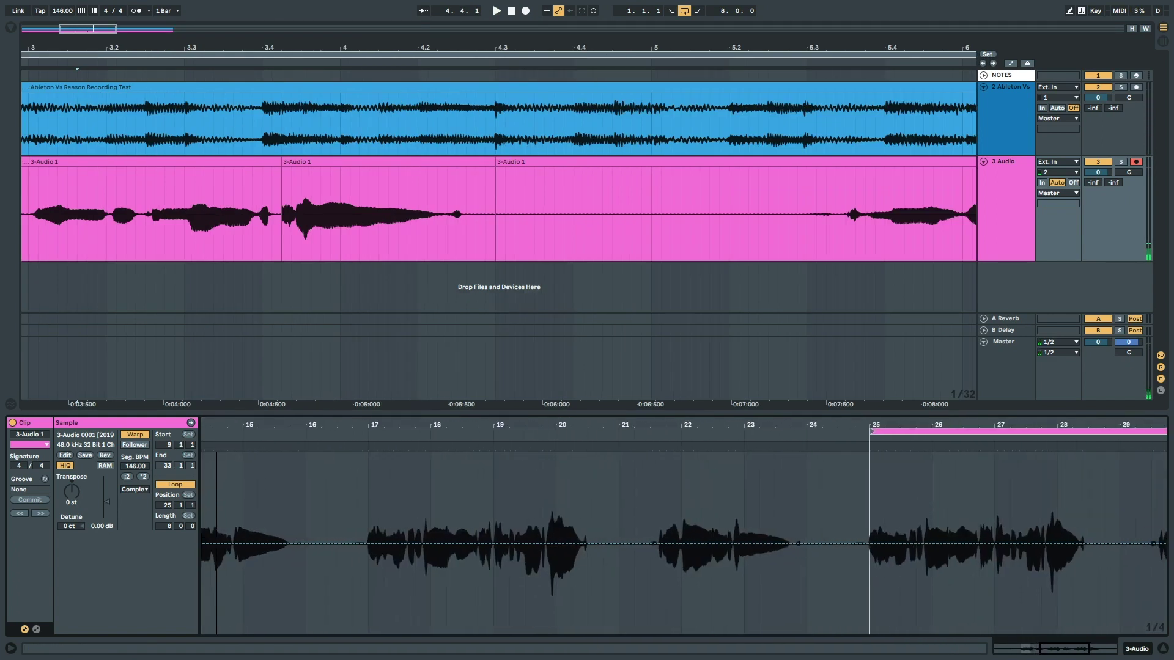
key(minus)
key(minus)
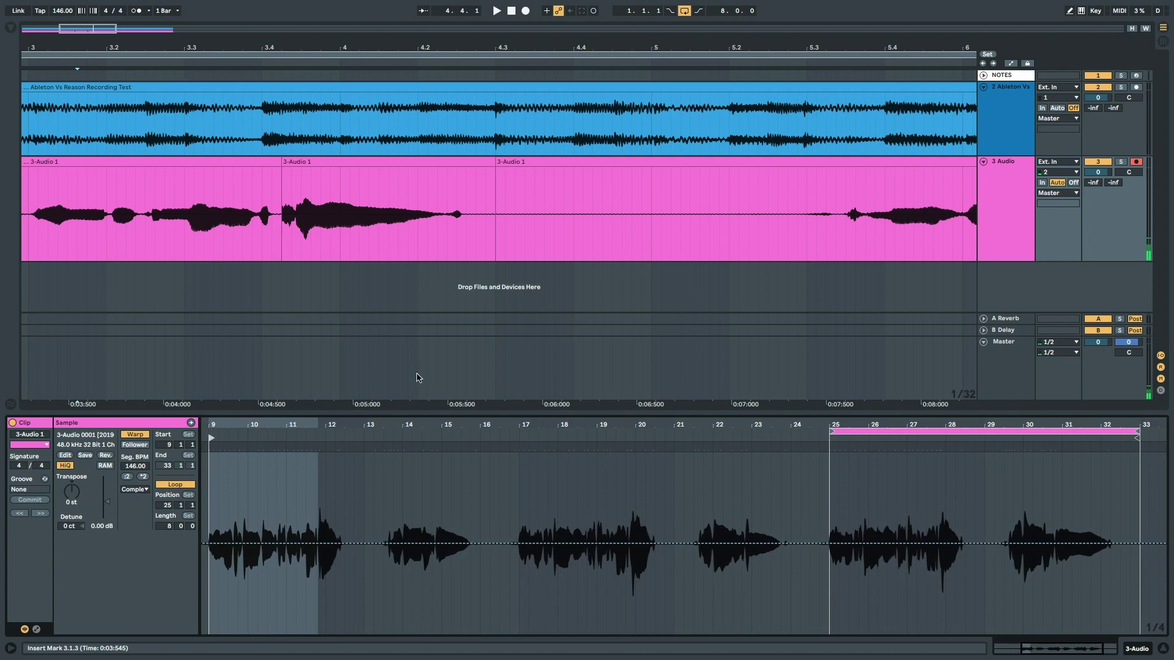
click(355, 159)
key(minus)
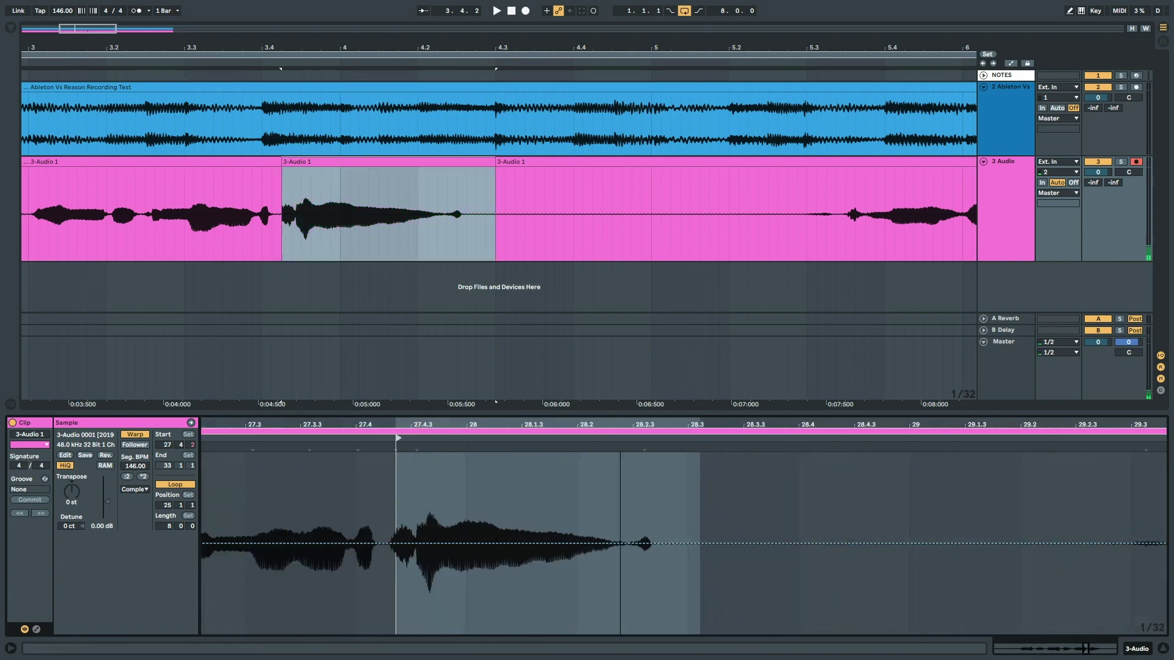
scroll(513, 517, left, 2)
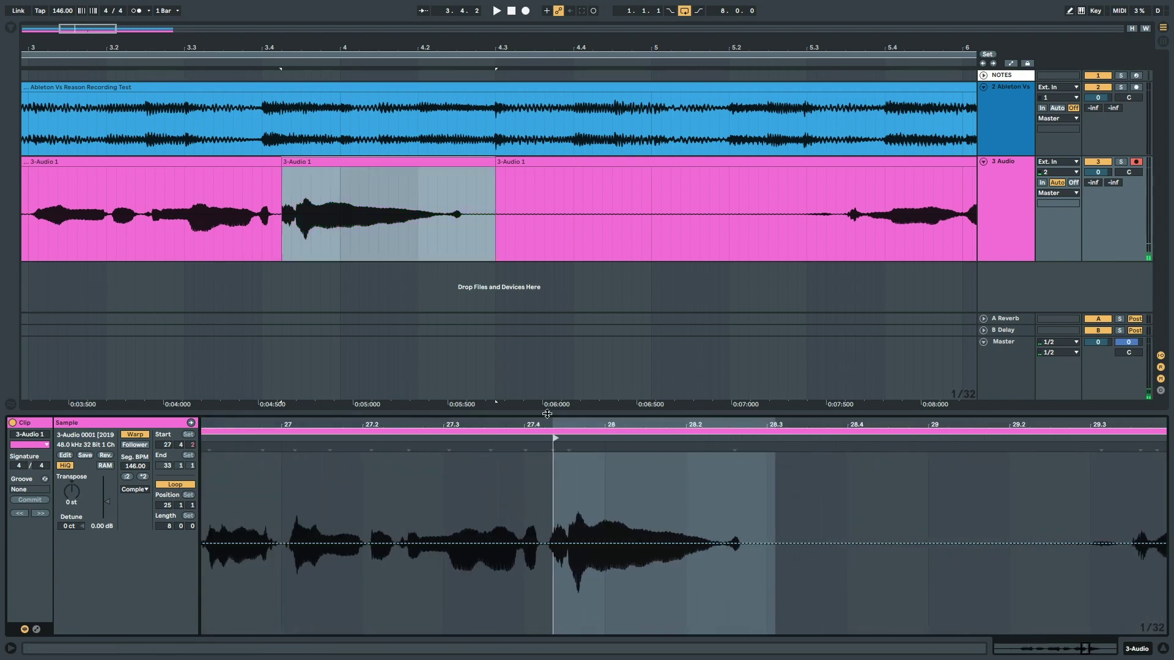
scroll(521, 424, up, 2)
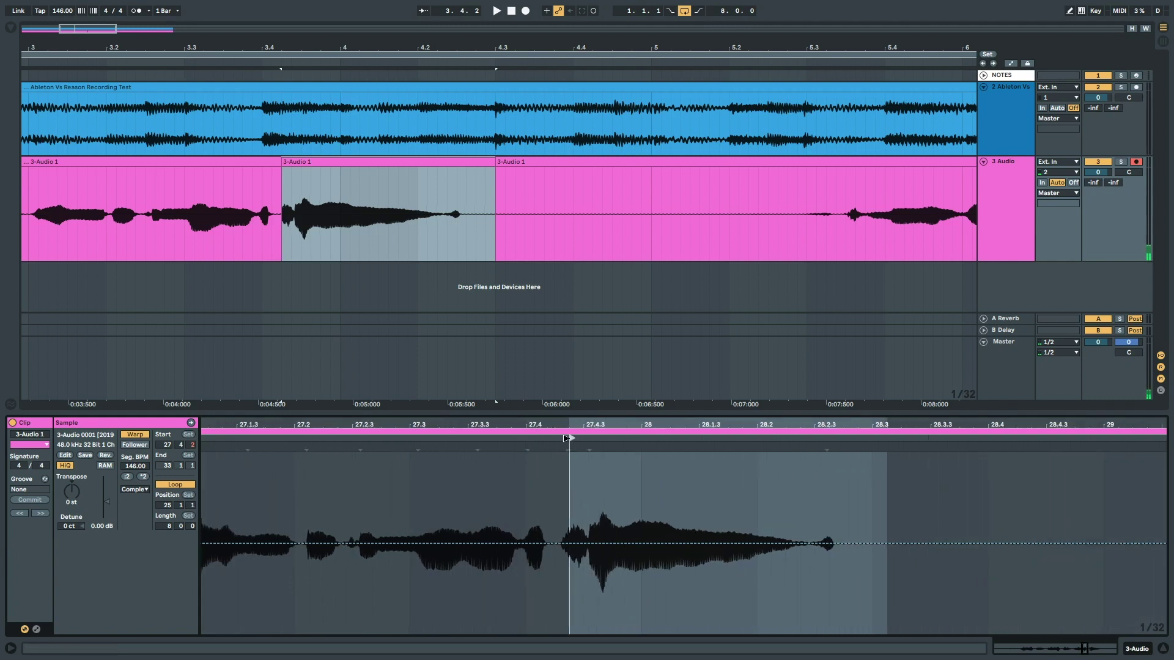
drag(565, 438, 555, 438)
- Play the arrangement from 3.2.1 to check the transition into the replaced section
click(110, 253)
key(space)
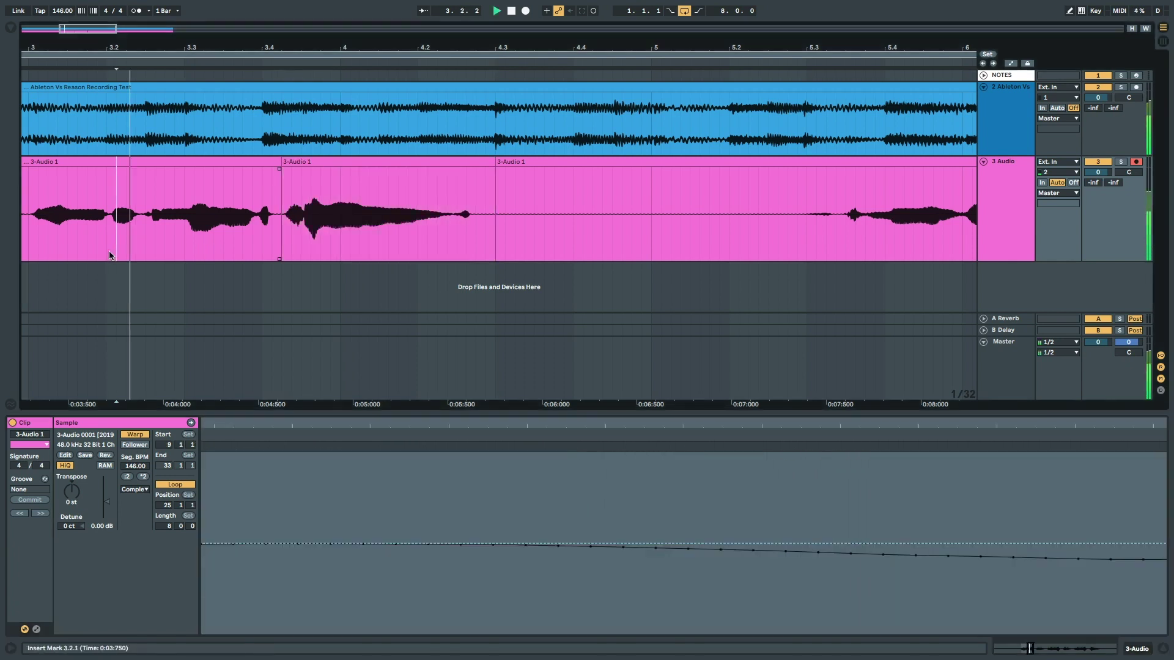
drag(306, 43, 282, 79)
key(space)
- Examine in the full sample view which take each of the three vocal clips uses
click(137, 162)
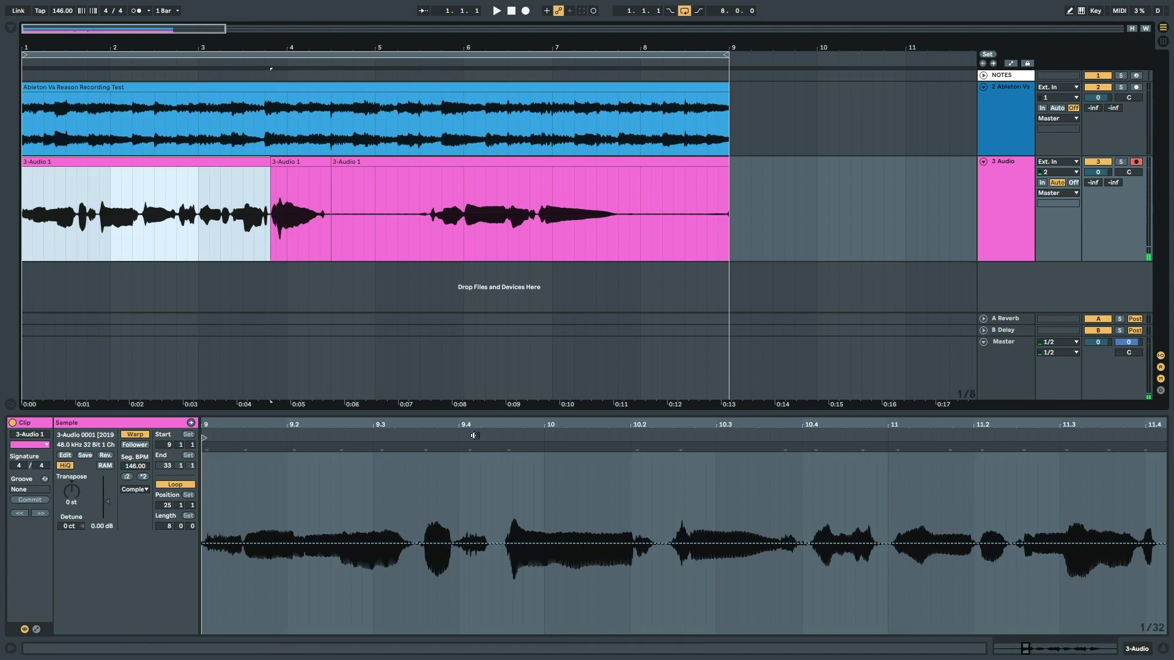
drag(490, 426, 506, 434)
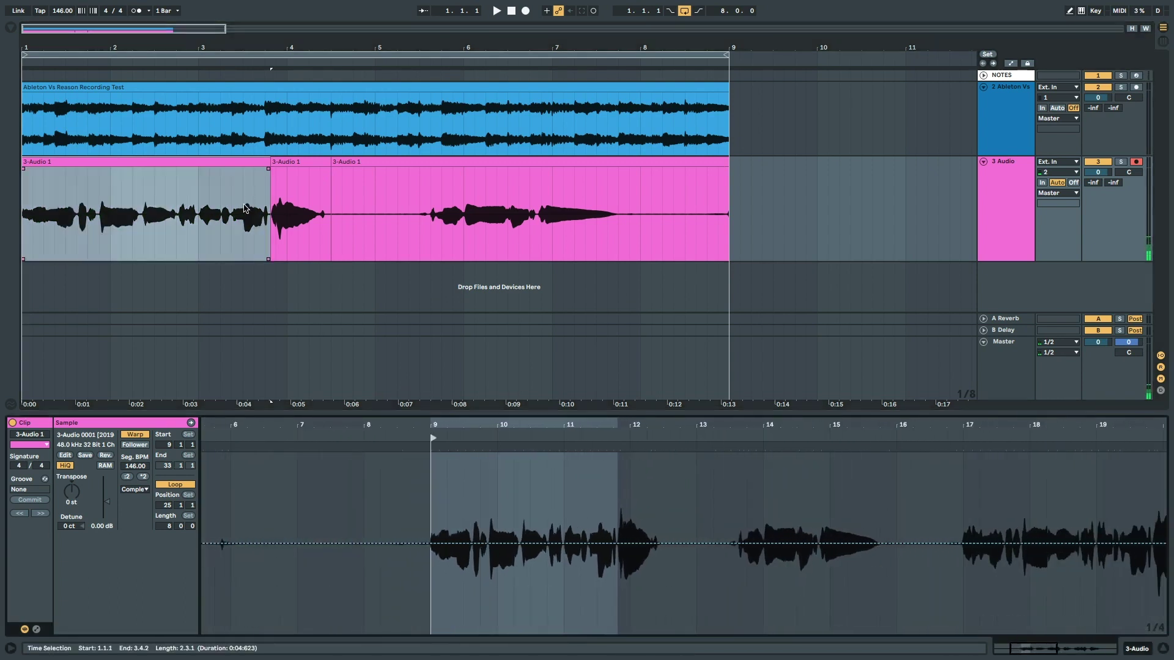
click(312, 163)
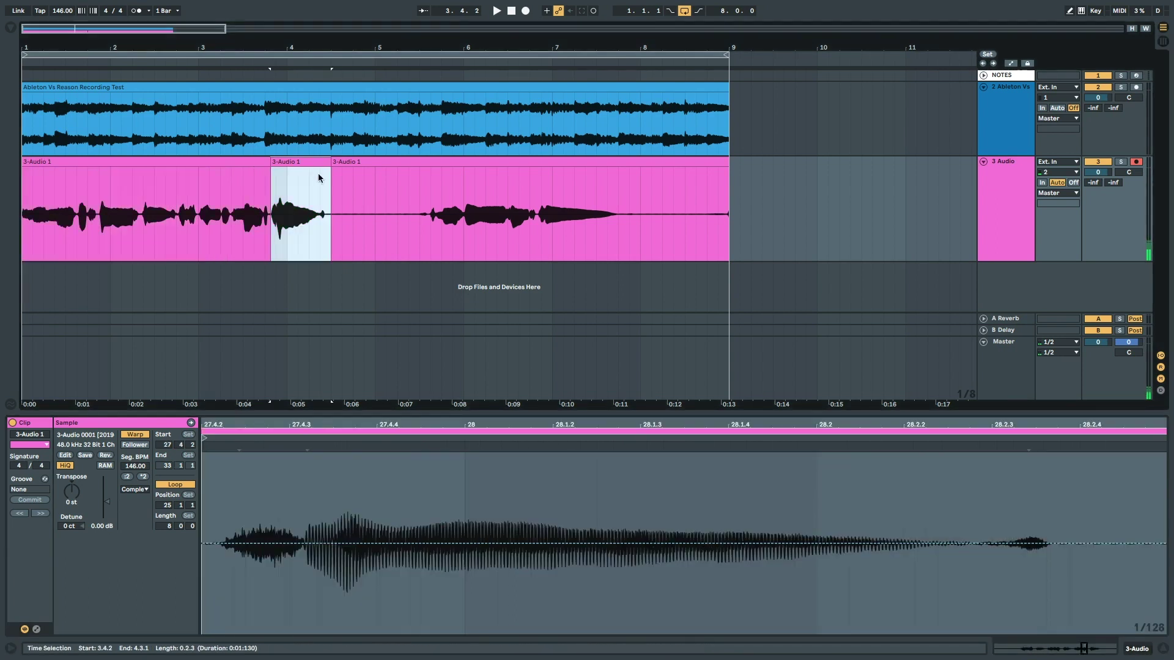
double_click(444, 423)
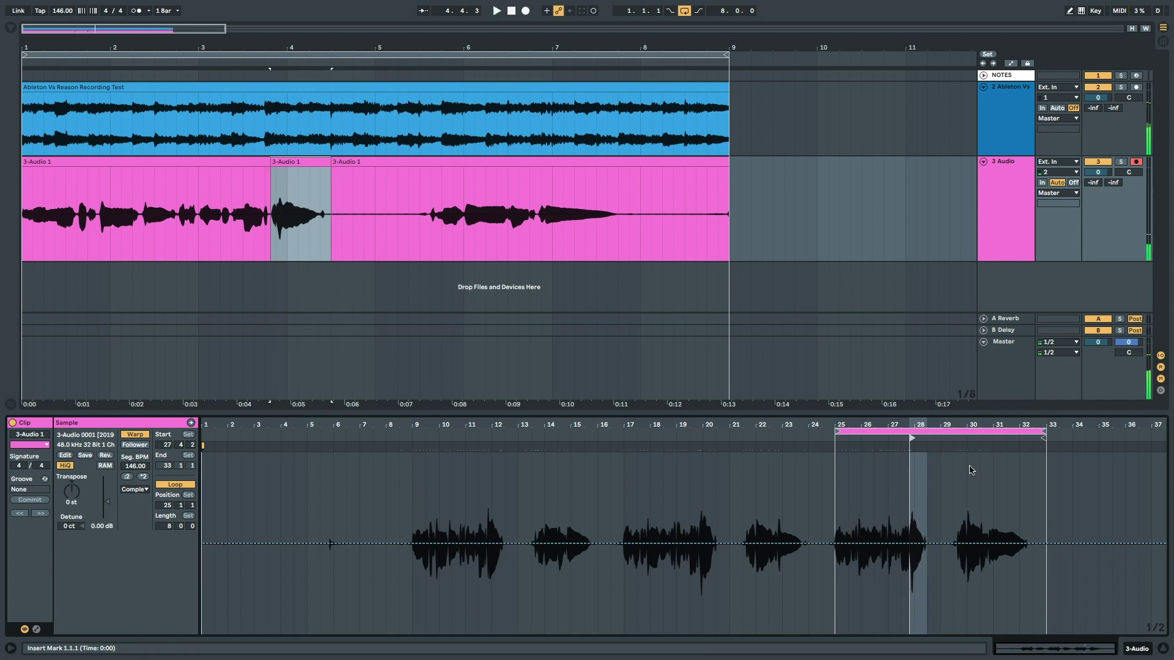
click(381, 160)
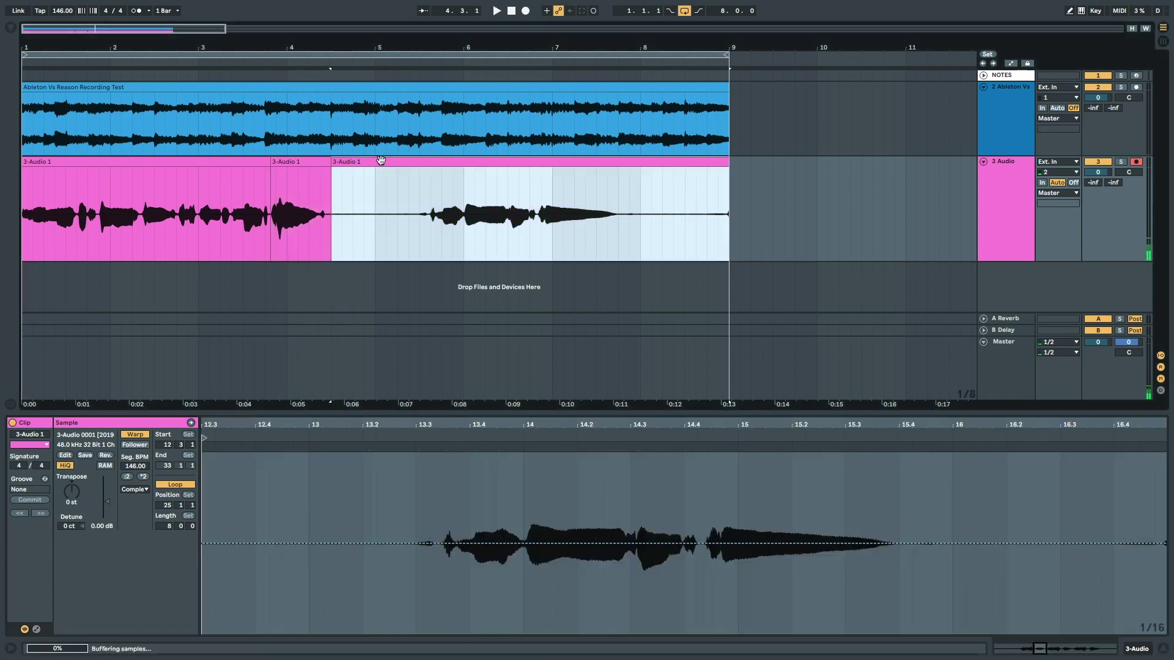
double_click(548, 425)
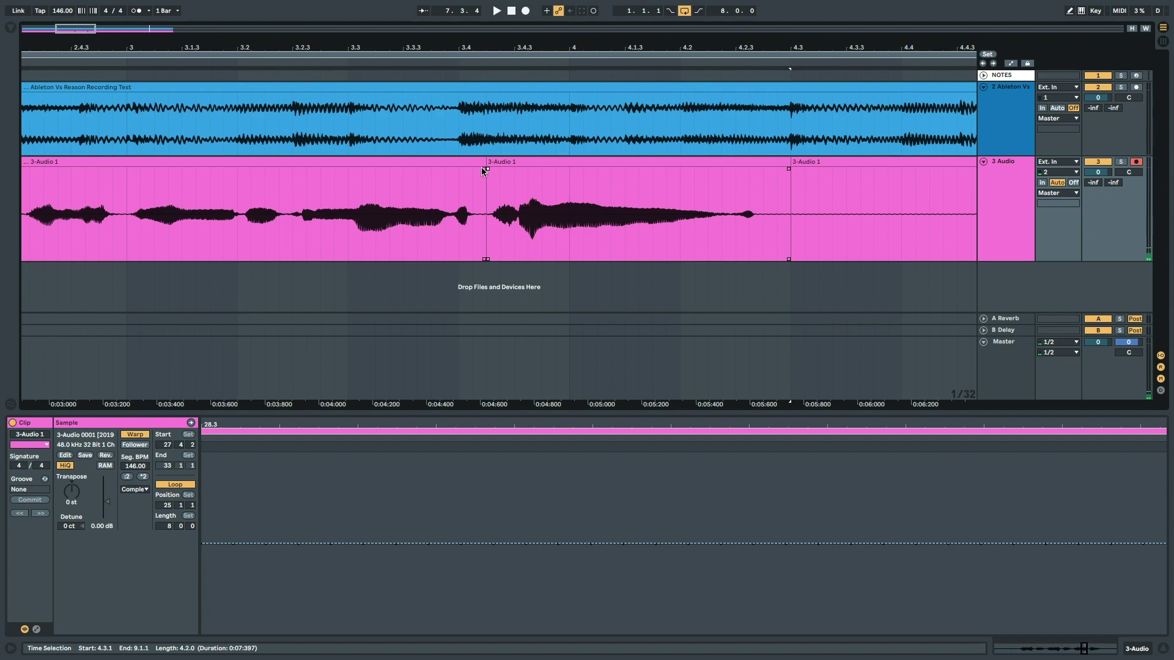
- Add a short fade-out at the end of the first vocal clip and deactivate the silent parts after both phrases, including bar 8
mouse_move(483, 168)
mouse_down()
mouse_move(492, 164)
mouse_move(476, 172)
mouse_up()
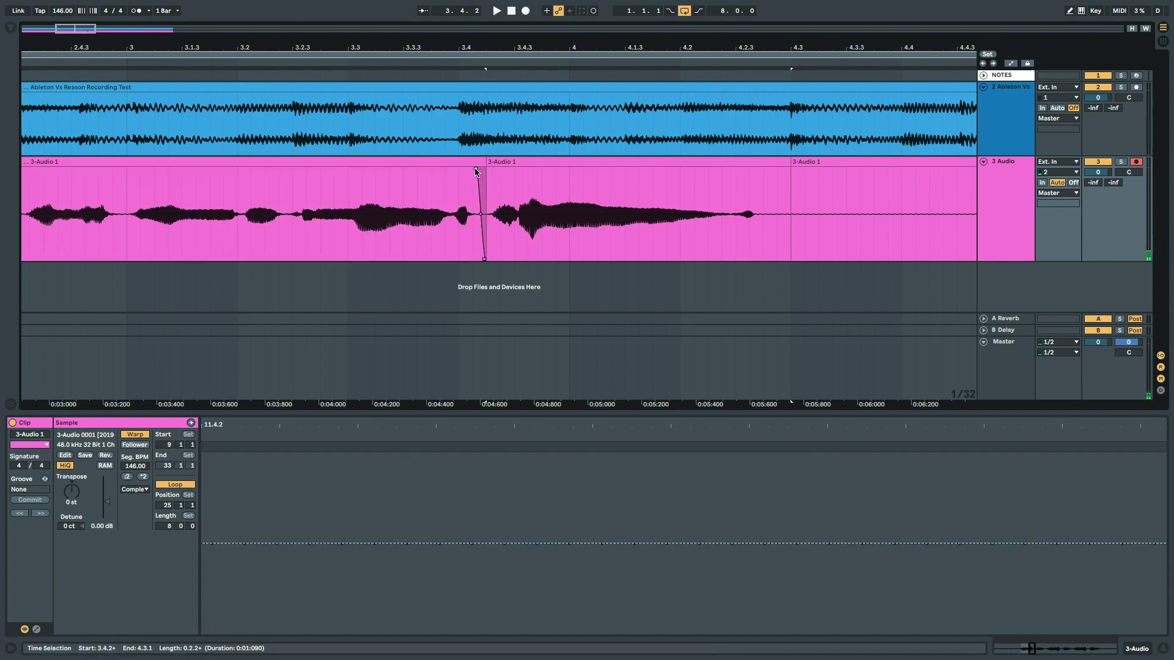
scroll(495, 141, down, 6)
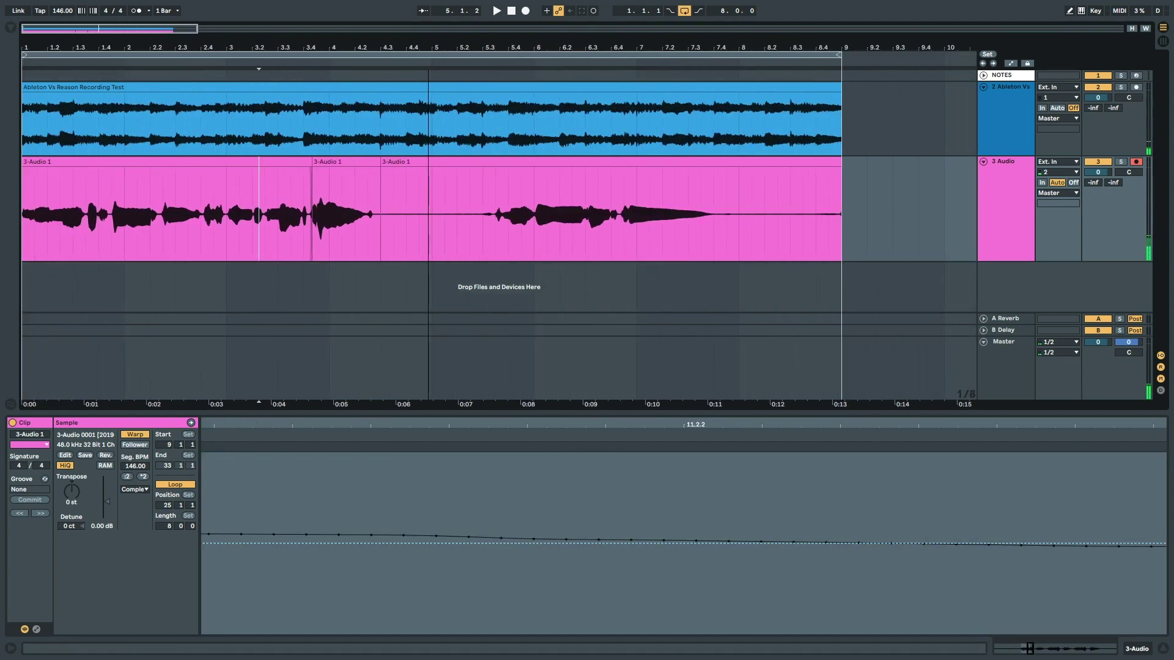
drag(743, 241, 840, 239)
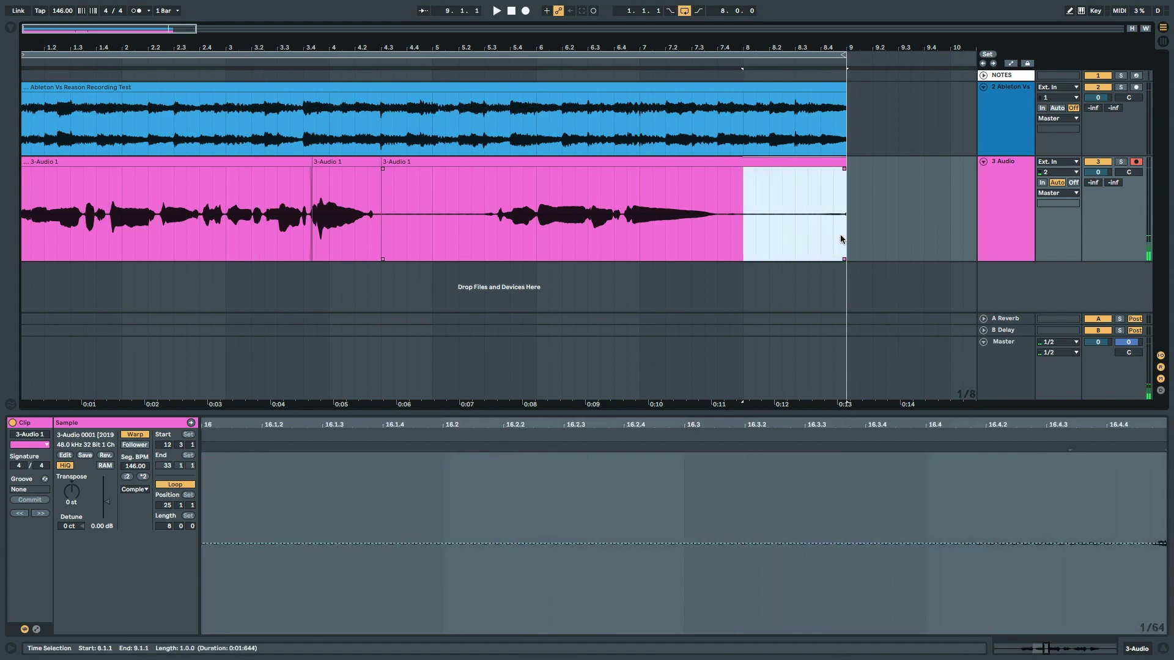
key(0)
drag(496, 223, 380, 229)
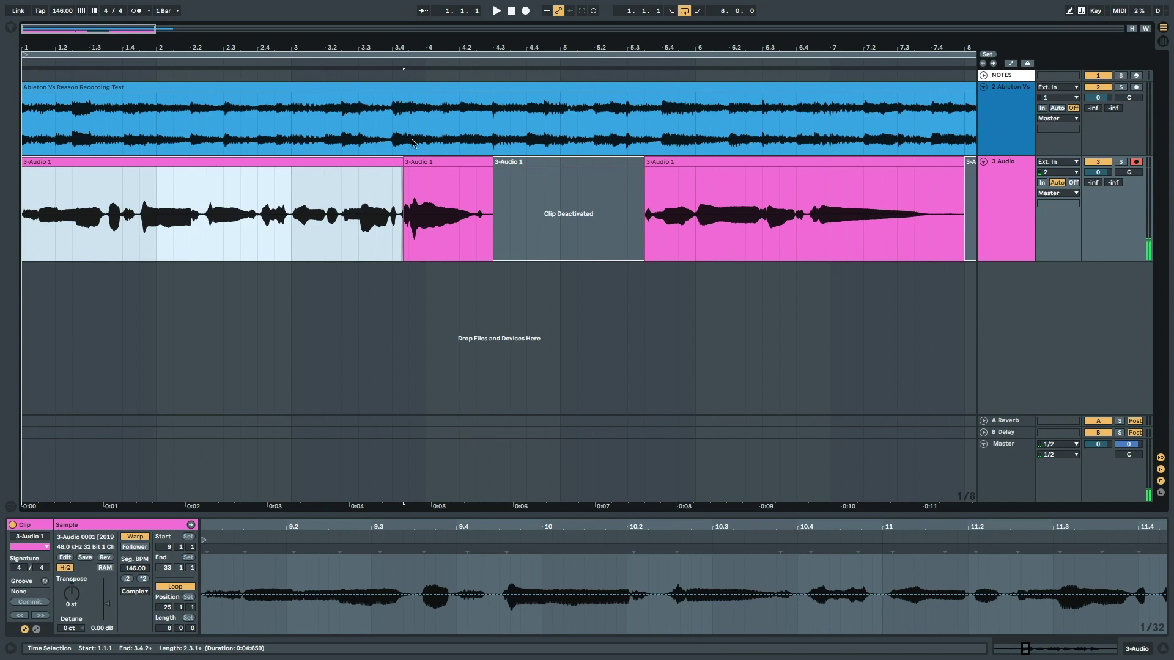
- Show all takes for the second vocal clip, try moving its start marker earlier, and undo the change
click(418, 163)
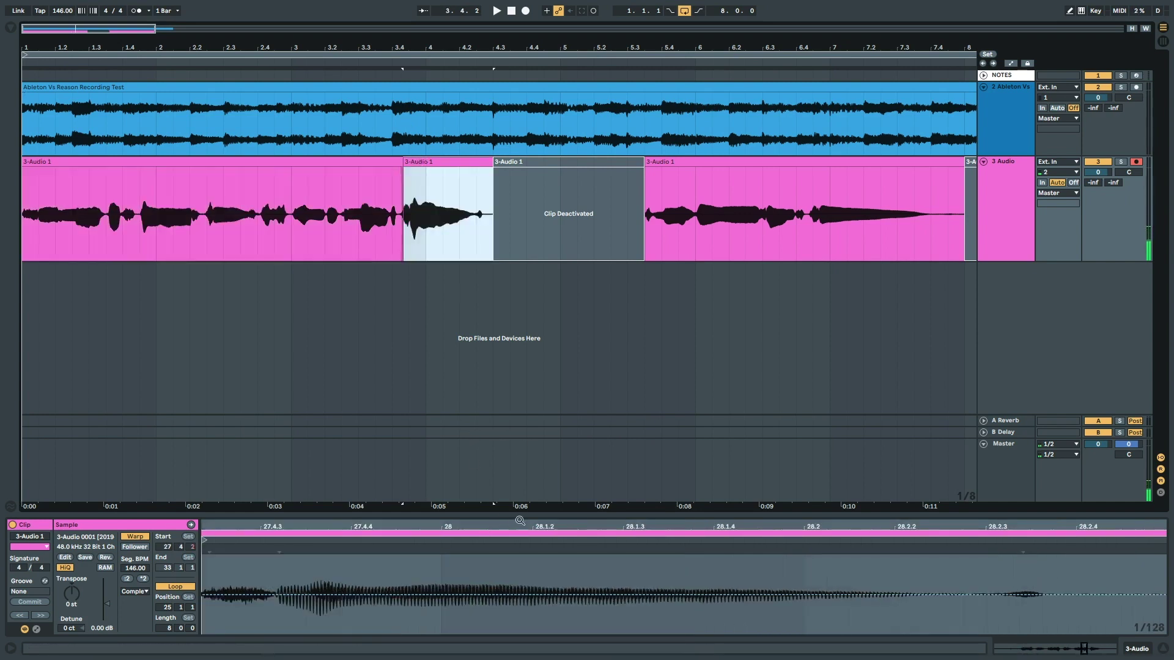
double_click(519, 521)
drag(541, 515, 493, 291)
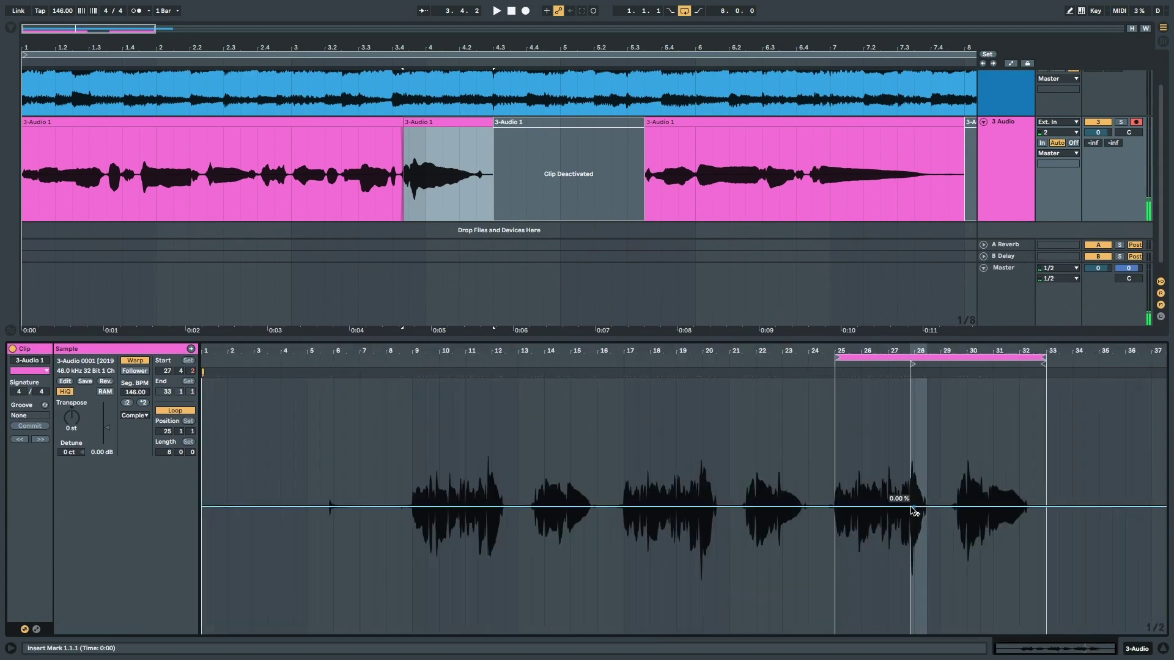
mouse_move(914, 366)
mouse_down()
mouse_move(846, 362)
mouse_move(872, 363)
mouse_up()
key(ctrl+z)
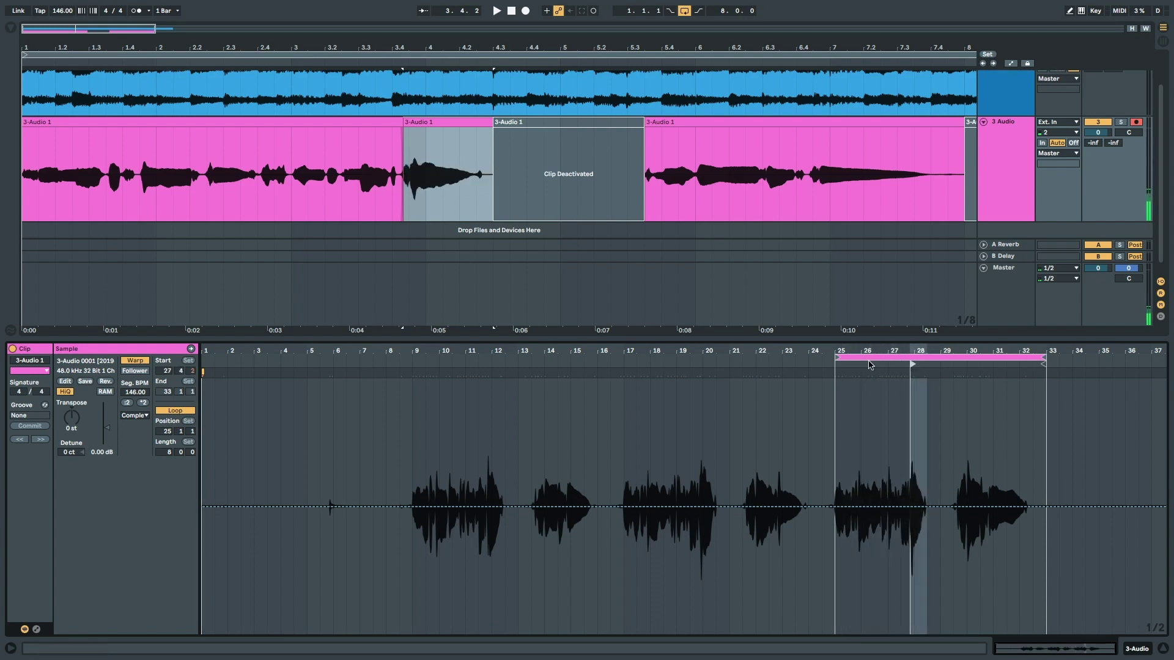
- Try sliding the second clip's loop region together with its start and end to the earlier takes and back to the last take
click(175, 411)
click(175, 410)
drag(868, 357, 443, 384)
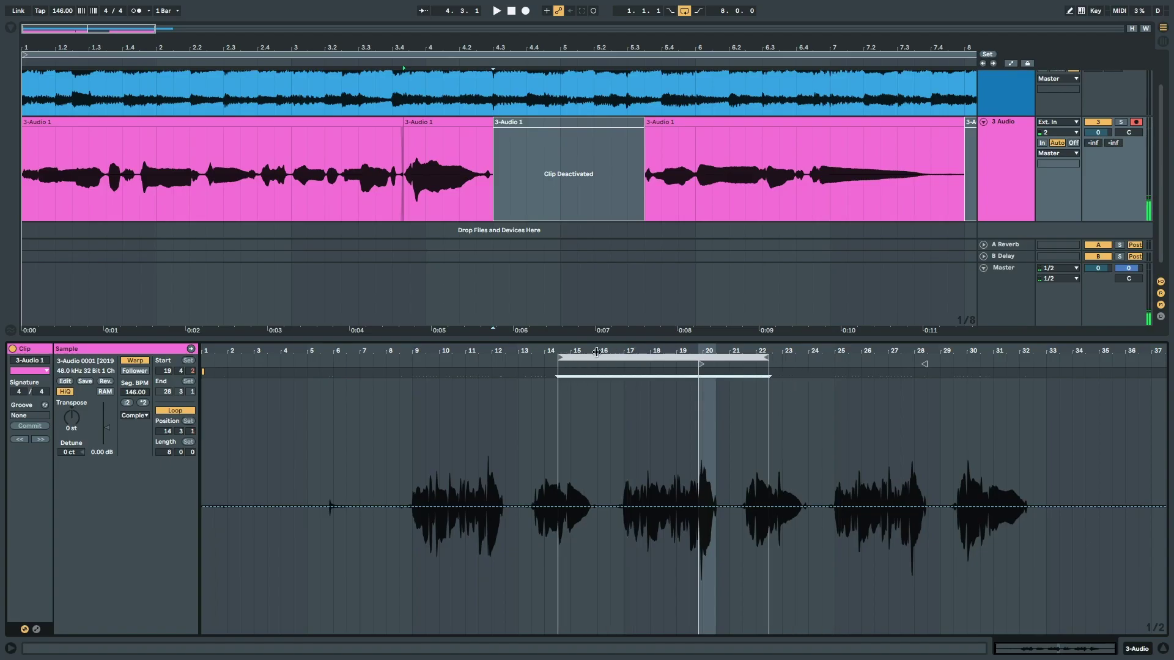
mouse_move(607, 371)
mouse_down()
mouse_move(490, 375)
mouse_move(609, 373)
mouse_up()
drag(707, 360, 877, 361)
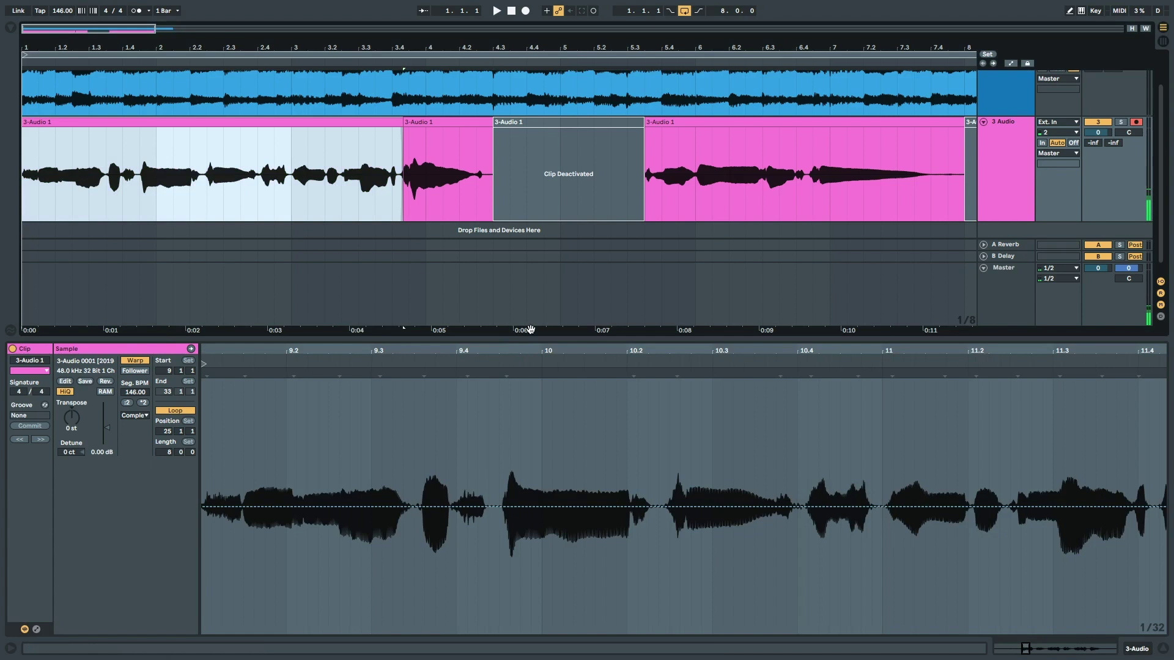
- Try sliding the first vocal clip's loop region across the earlier takes and return it to bar 25
double_click(526, 348)
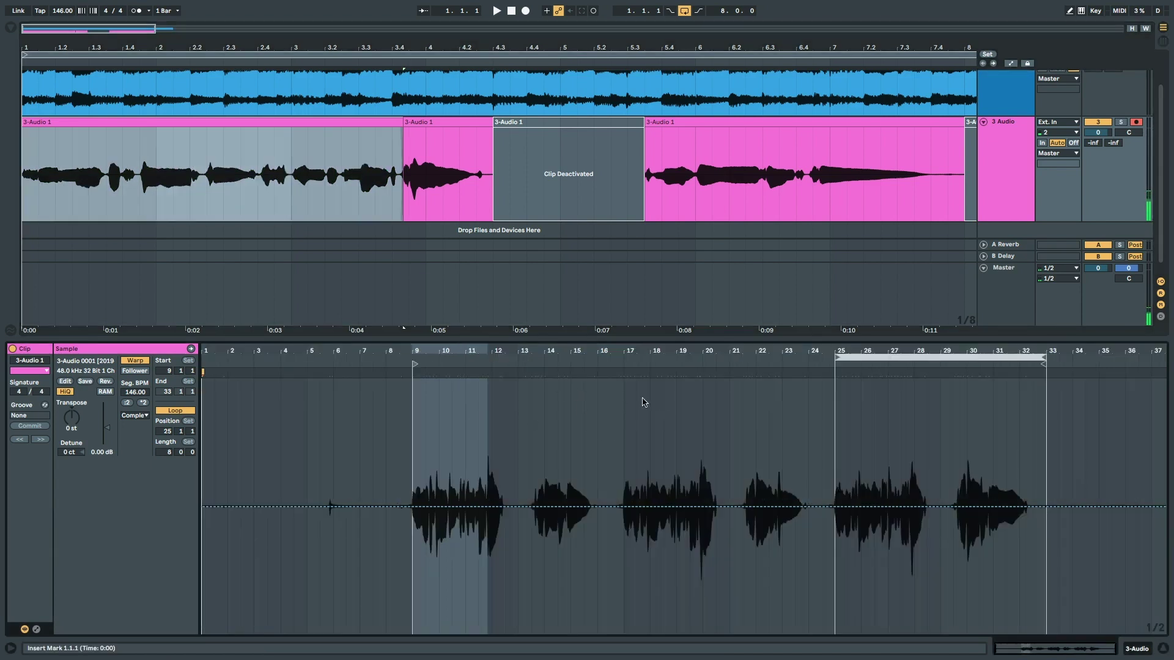
drag(933, 358, 519, 433)
drag(461, 442, 470, 438)
drag(438, 360, 904, 365)
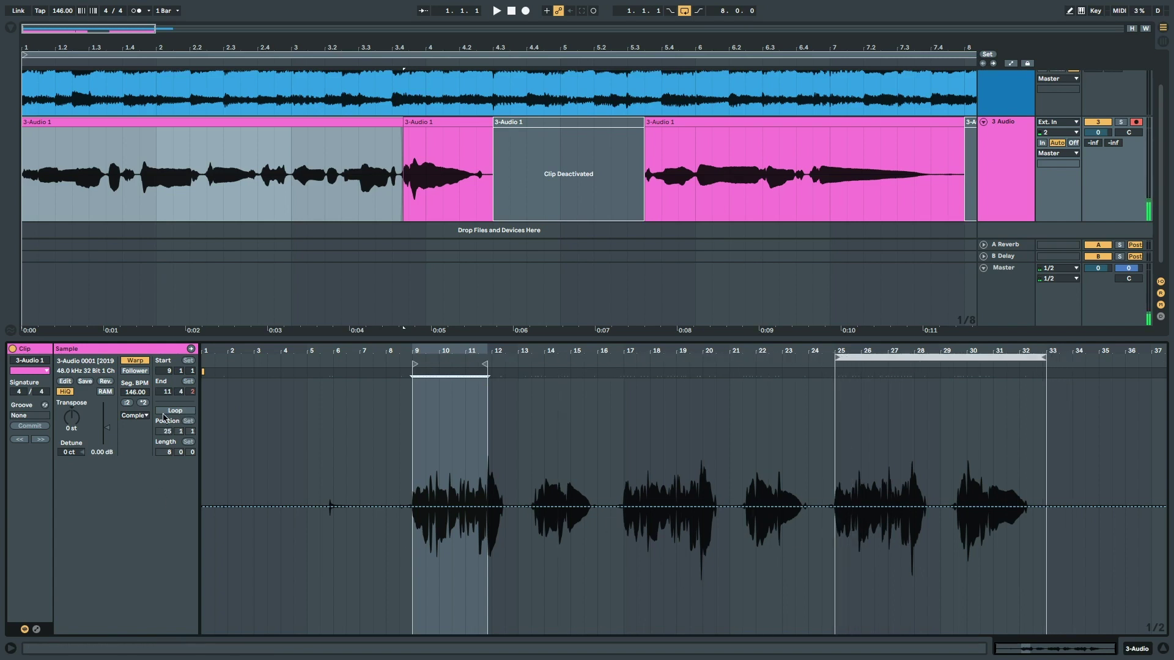
drag(951, 356, 921, 362)
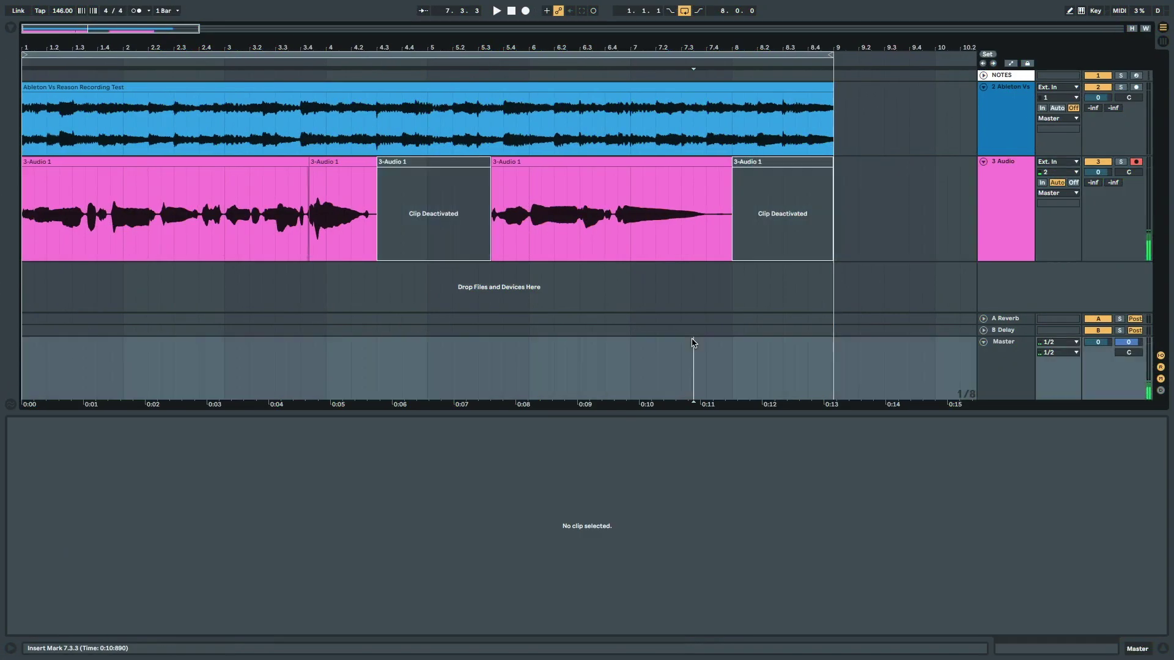
- Play the comped vocal with the backing track from the start of the arrangement
click(719, 250)
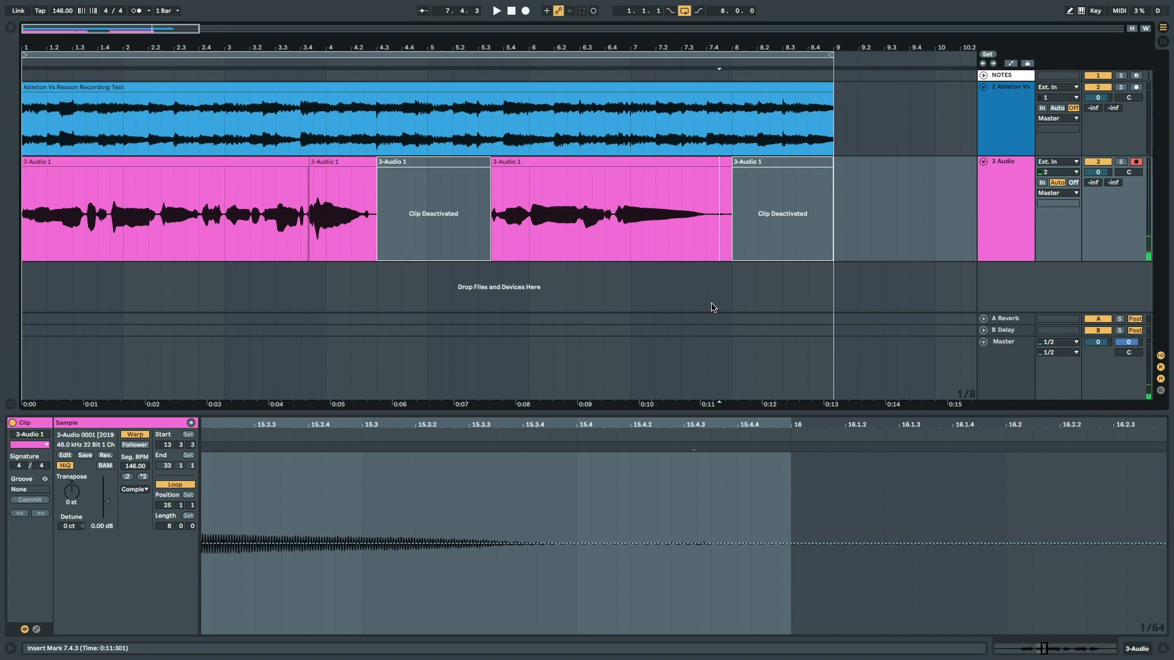
key(ctrl+z)
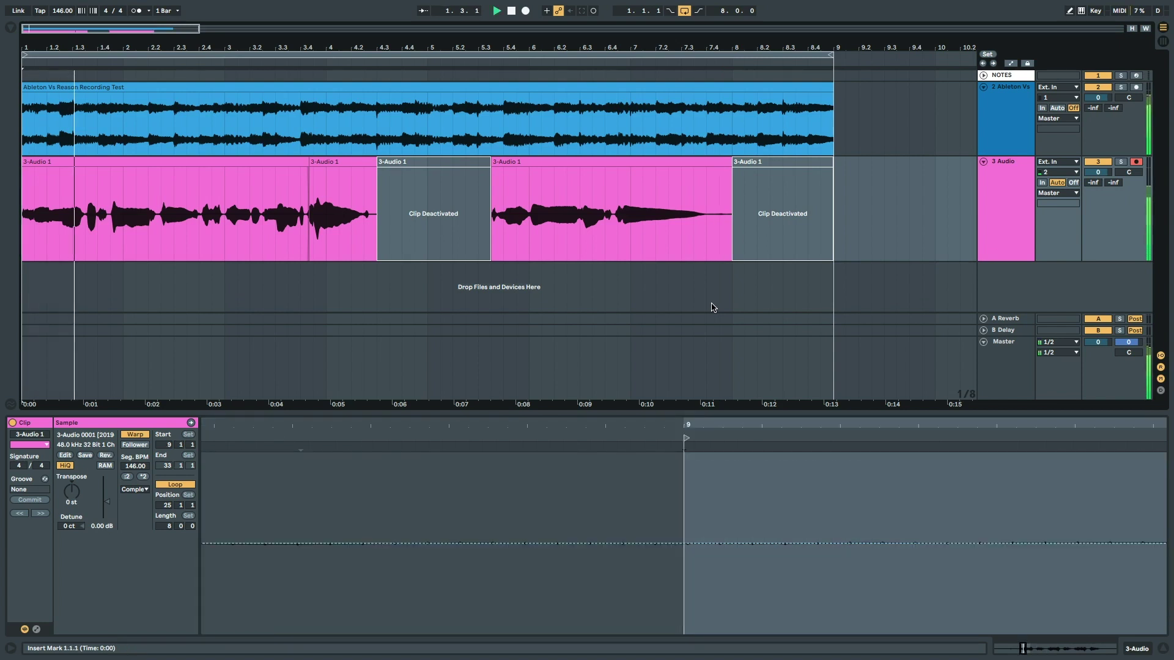